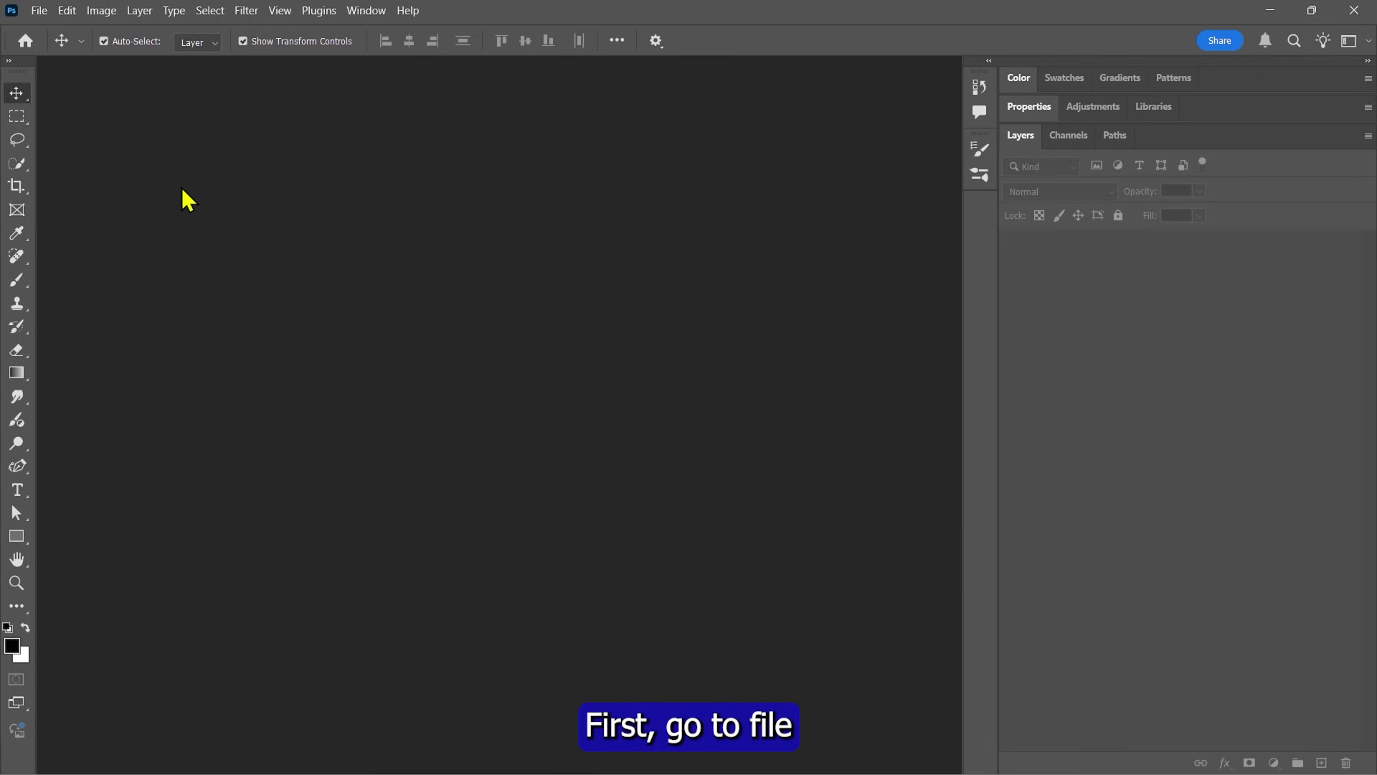
Create a new document named "Double Exposure" at 2560 x 1440 pixels, 300 pixels/inch, in RGB Color.
click(39, 10)
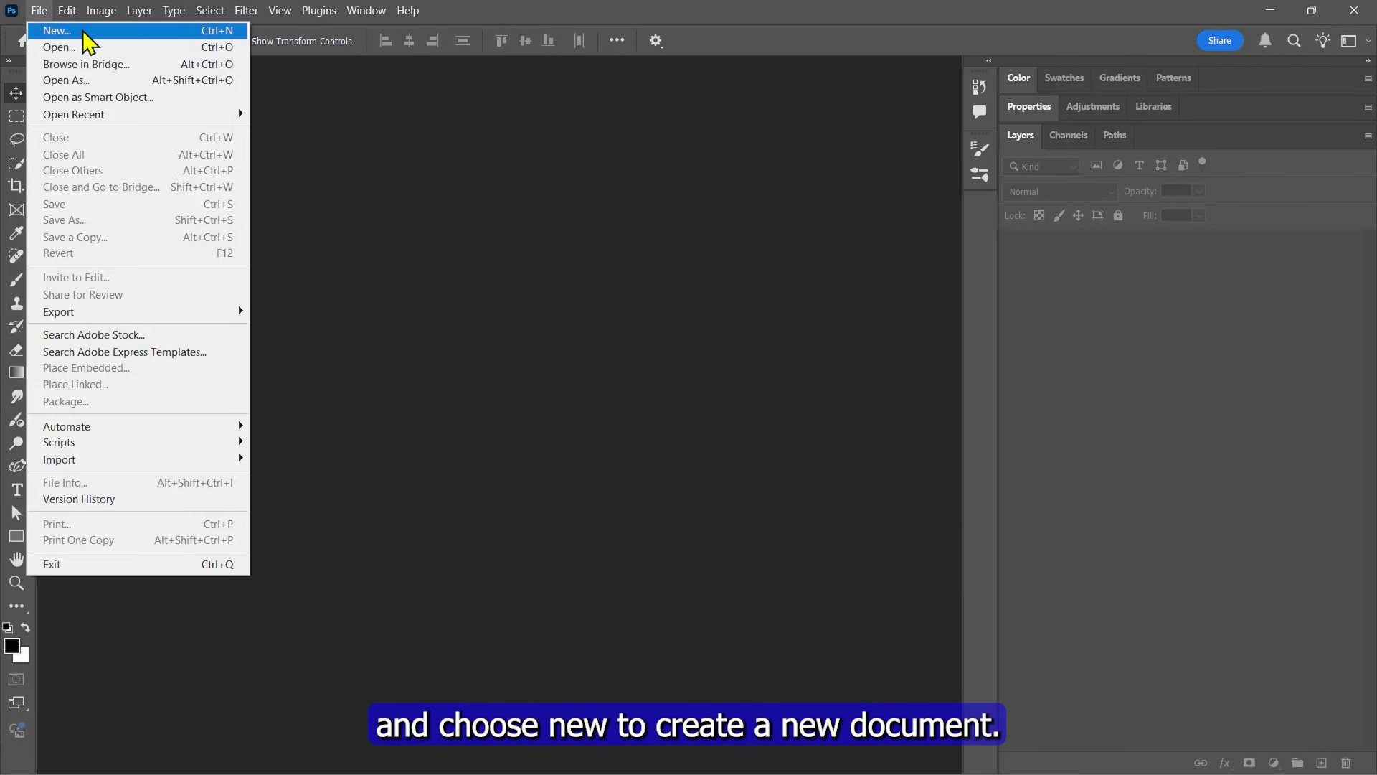
click(59, 32)
click(1020, 188)
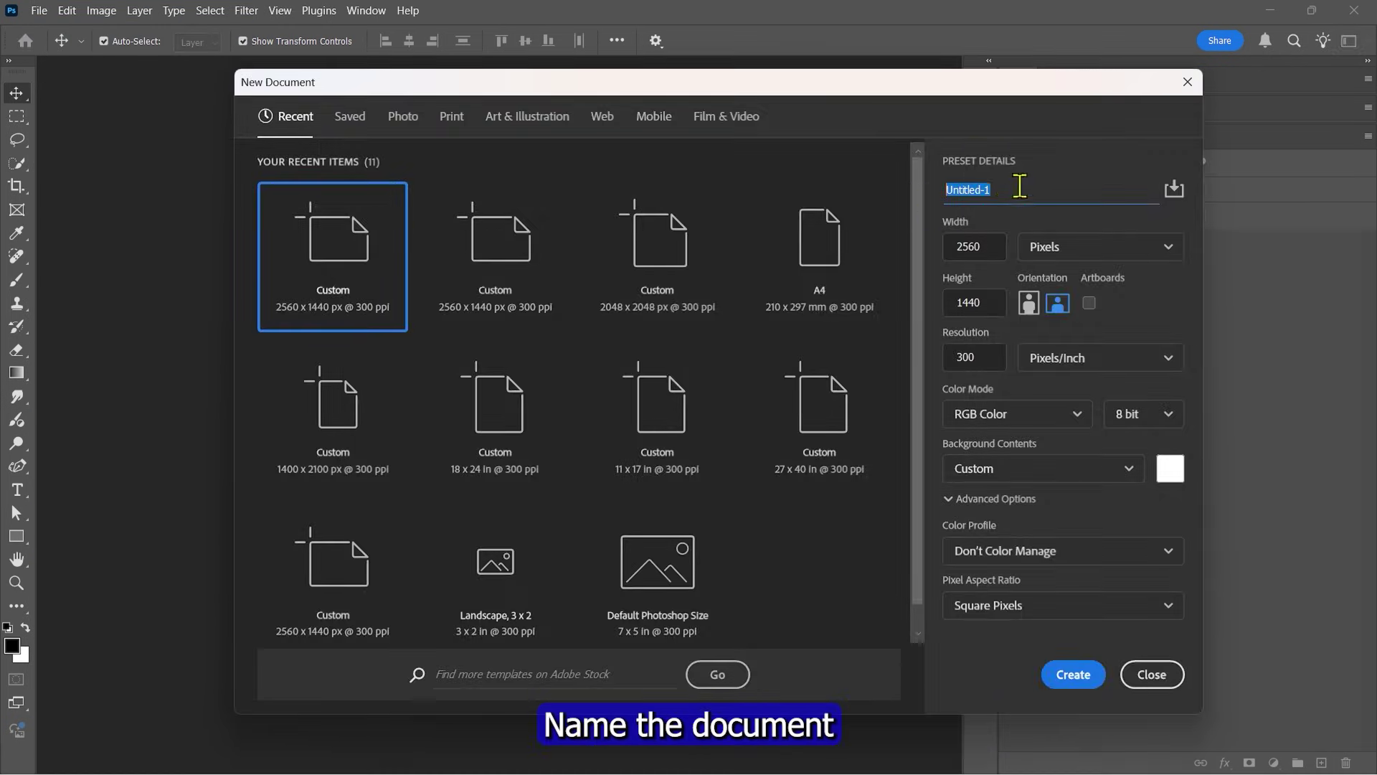
text(Double Exposure)
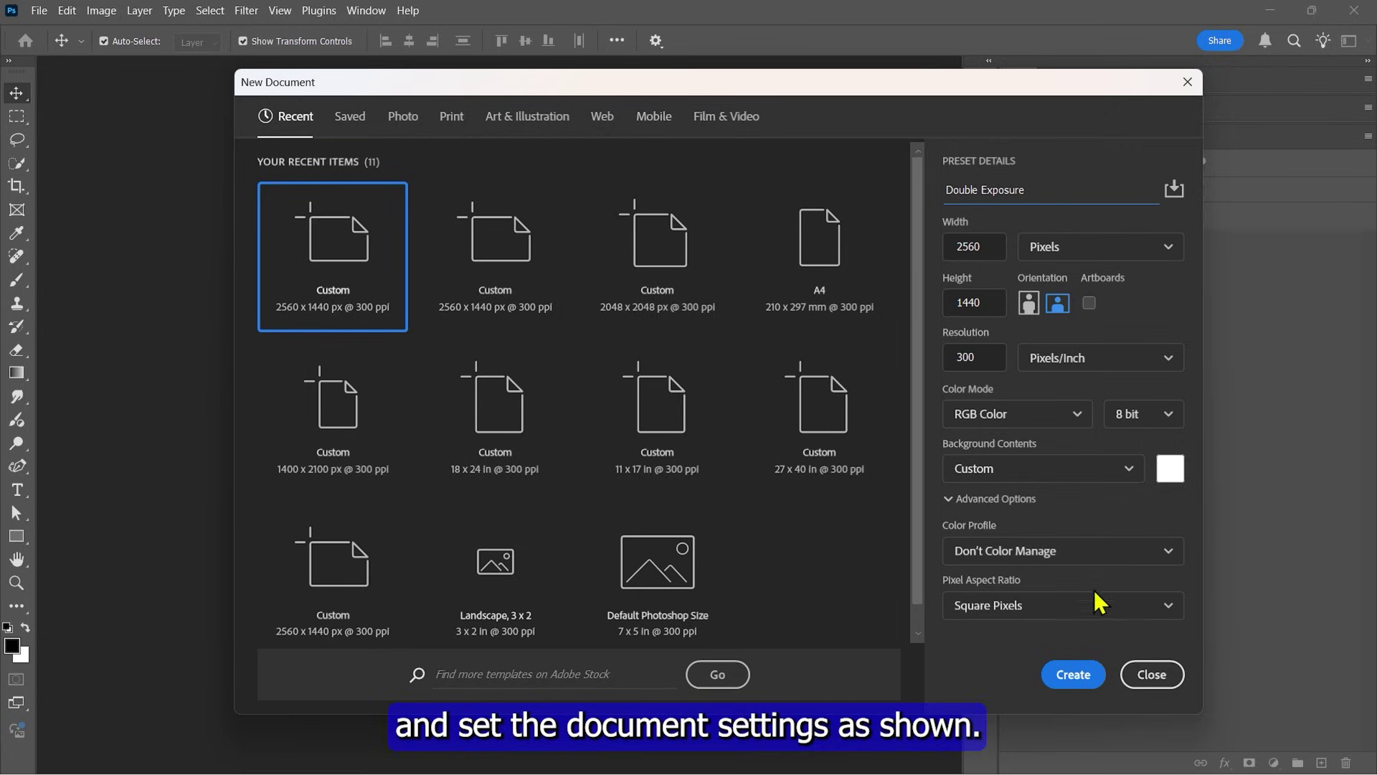
click(1072, 678)
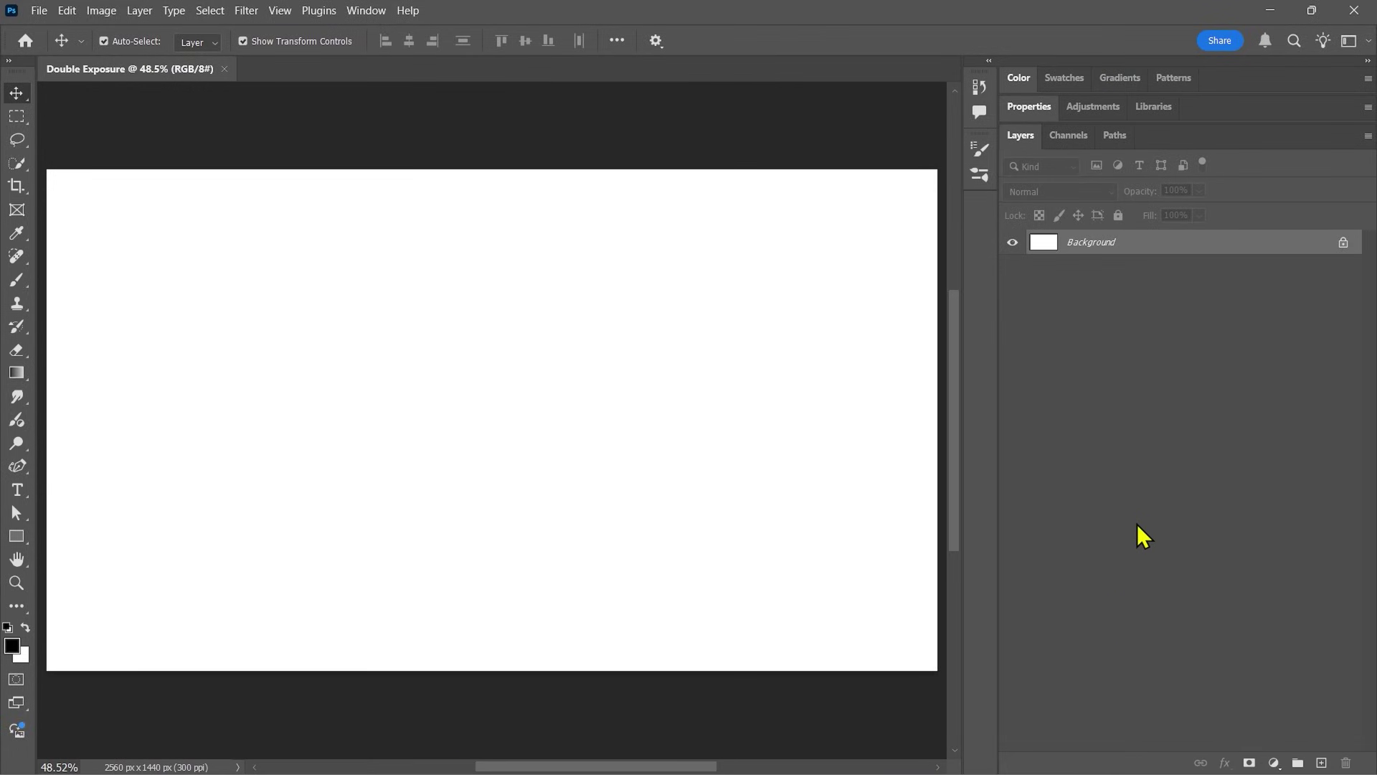
Place the Flying Birds image on the canvas at its original size and rasterize its layer.
key(alt+Tab)
drag(1070, 334, 542, 396)
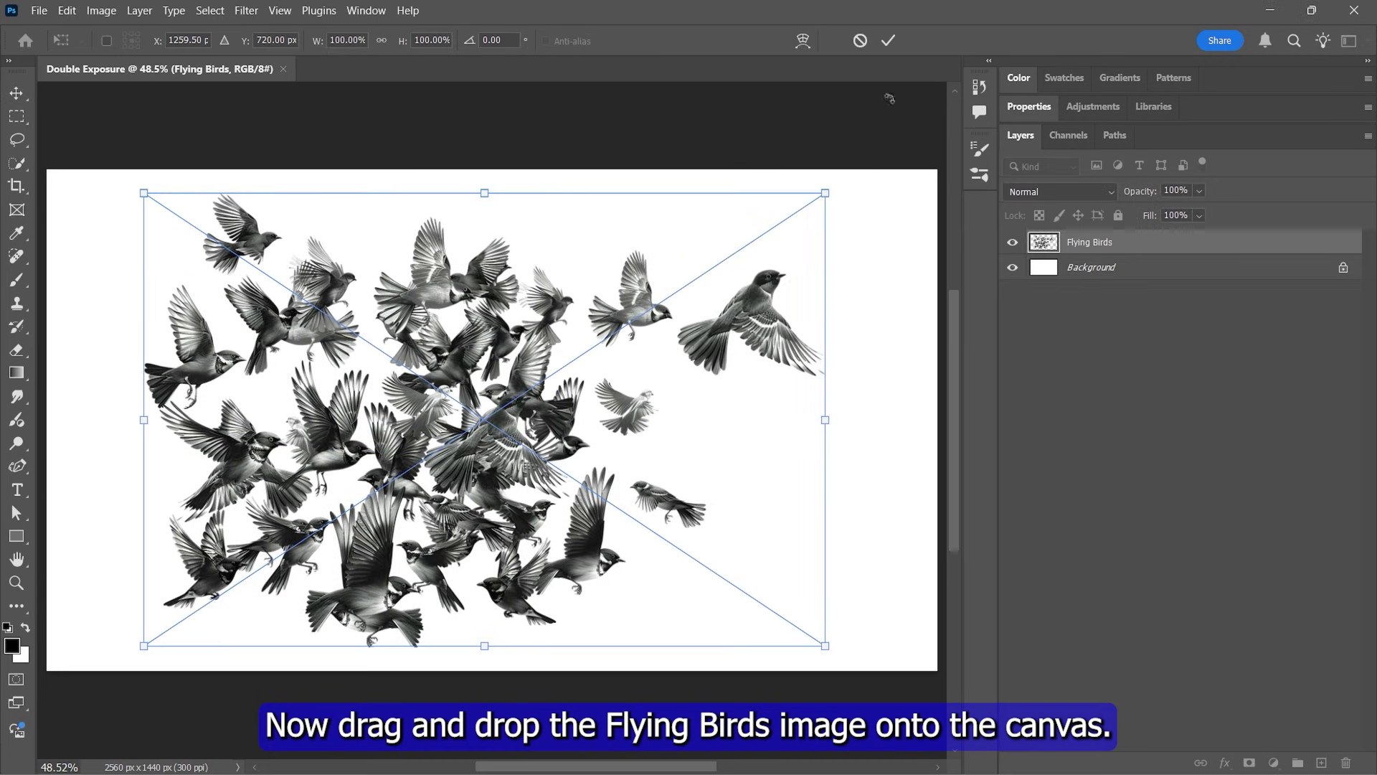
key(Return)
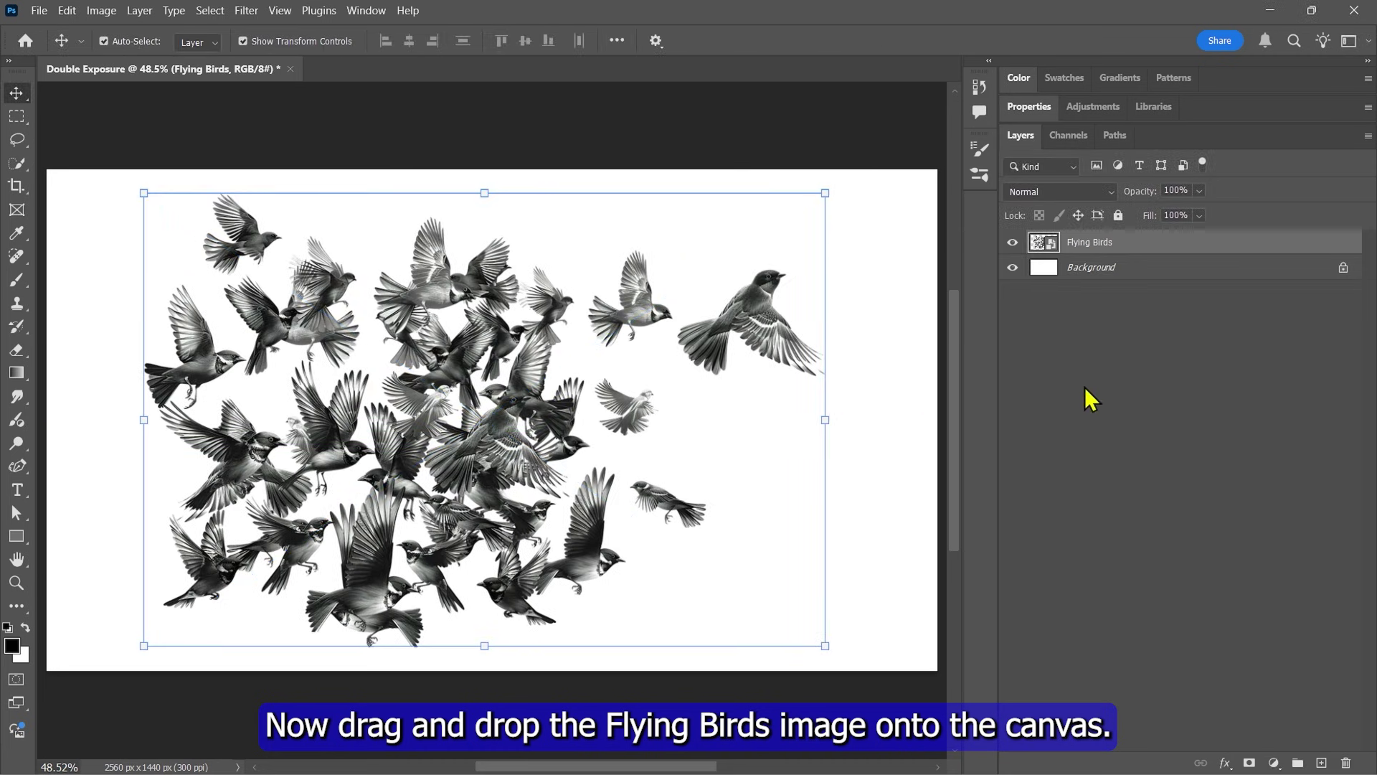
right_click(1090, 248)
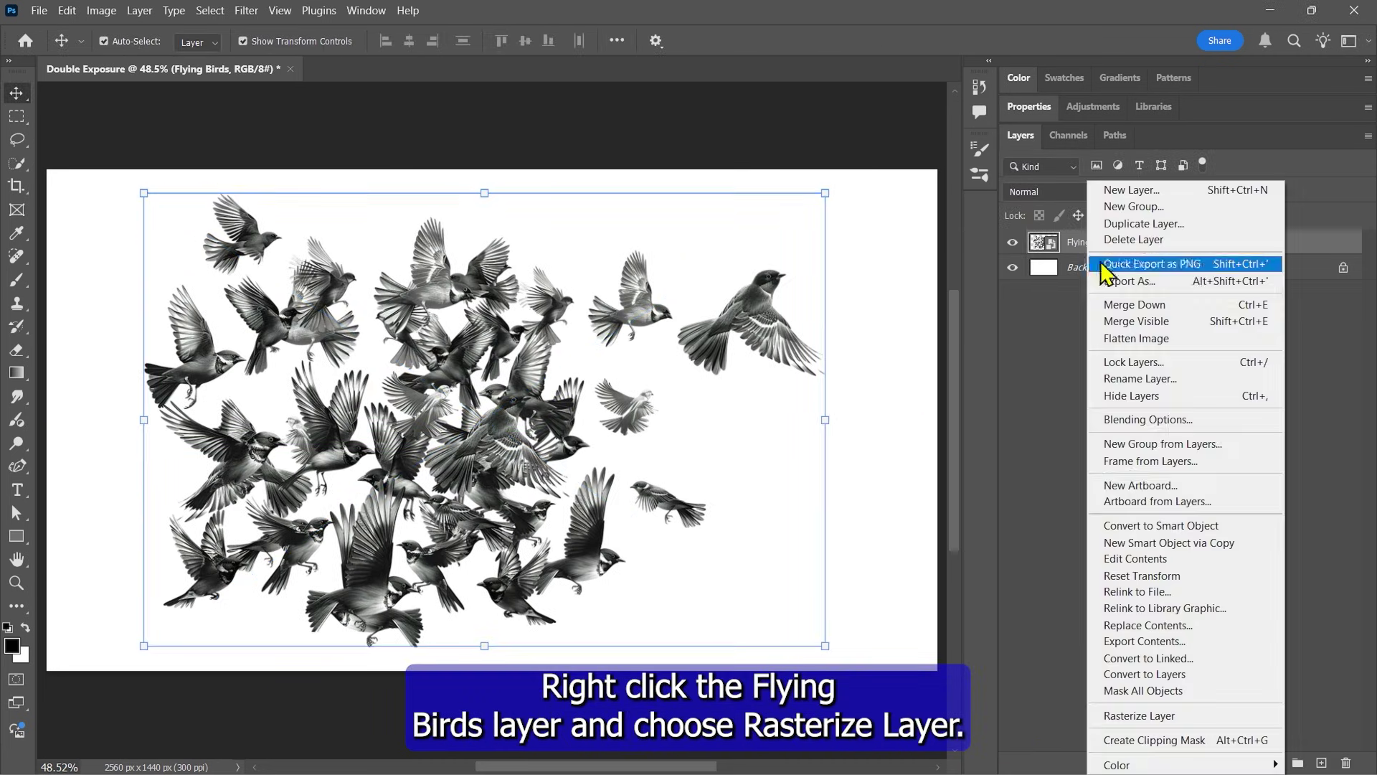
click(1119, 716)
Place Subject.png from the Double Exposure Effect folder above the birds and lower its opacity to 60%.
key(alt+Tab)
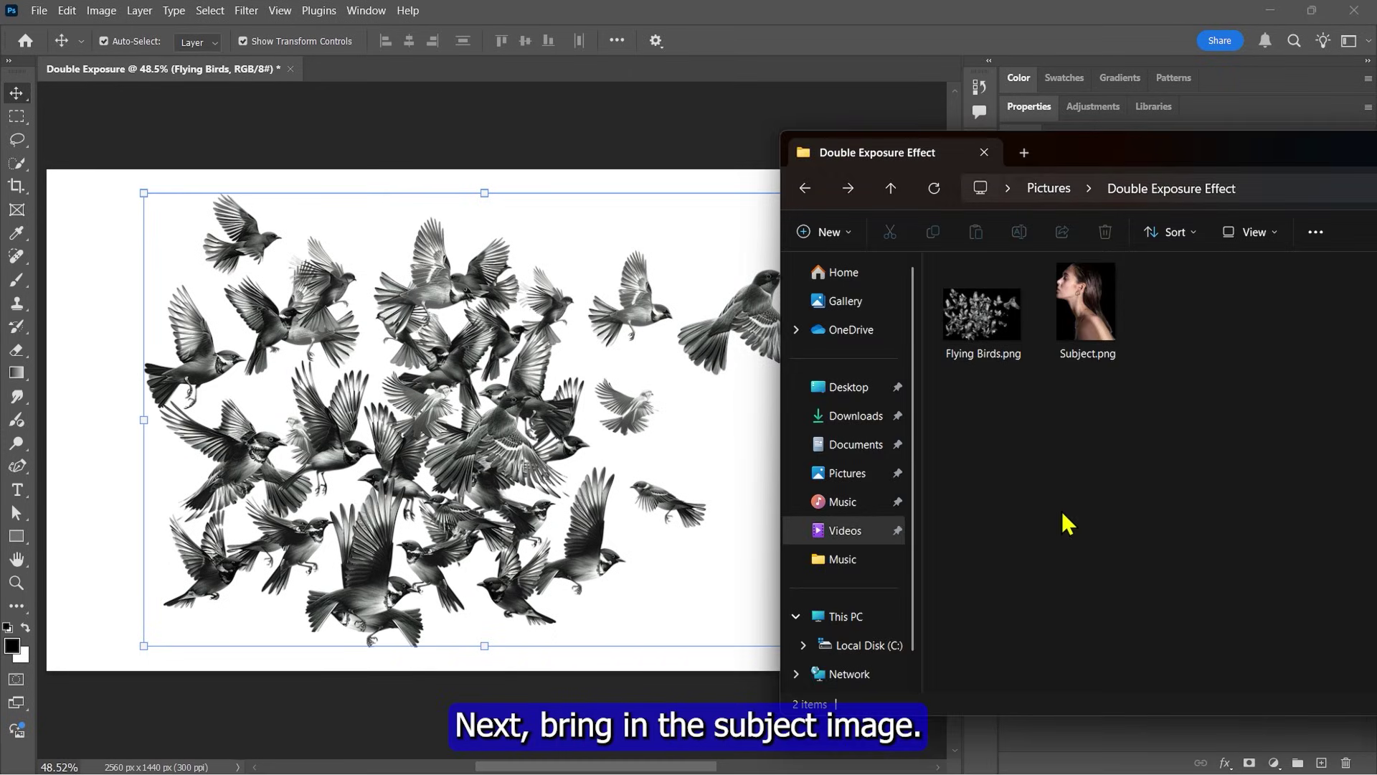
drag(1086, 285, 574, 414)
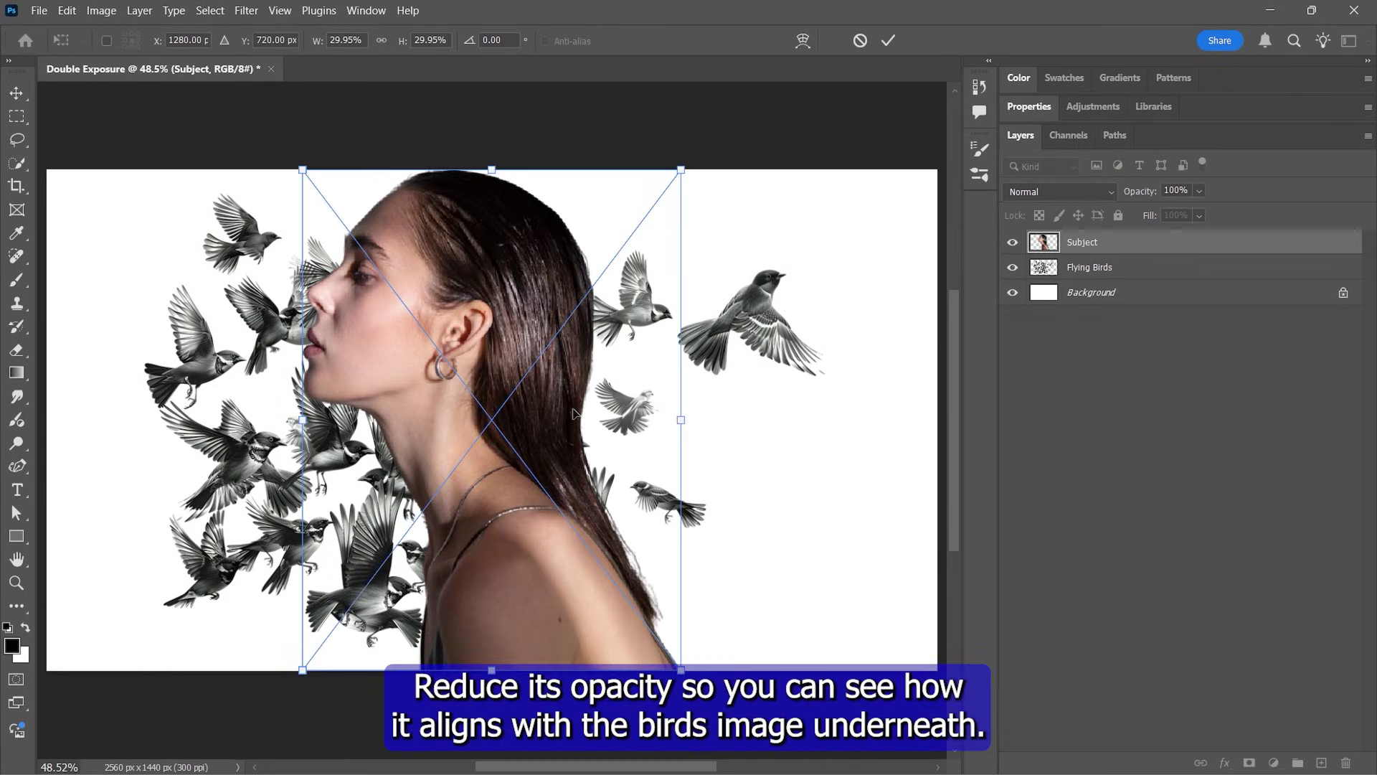
click(1200, 191)
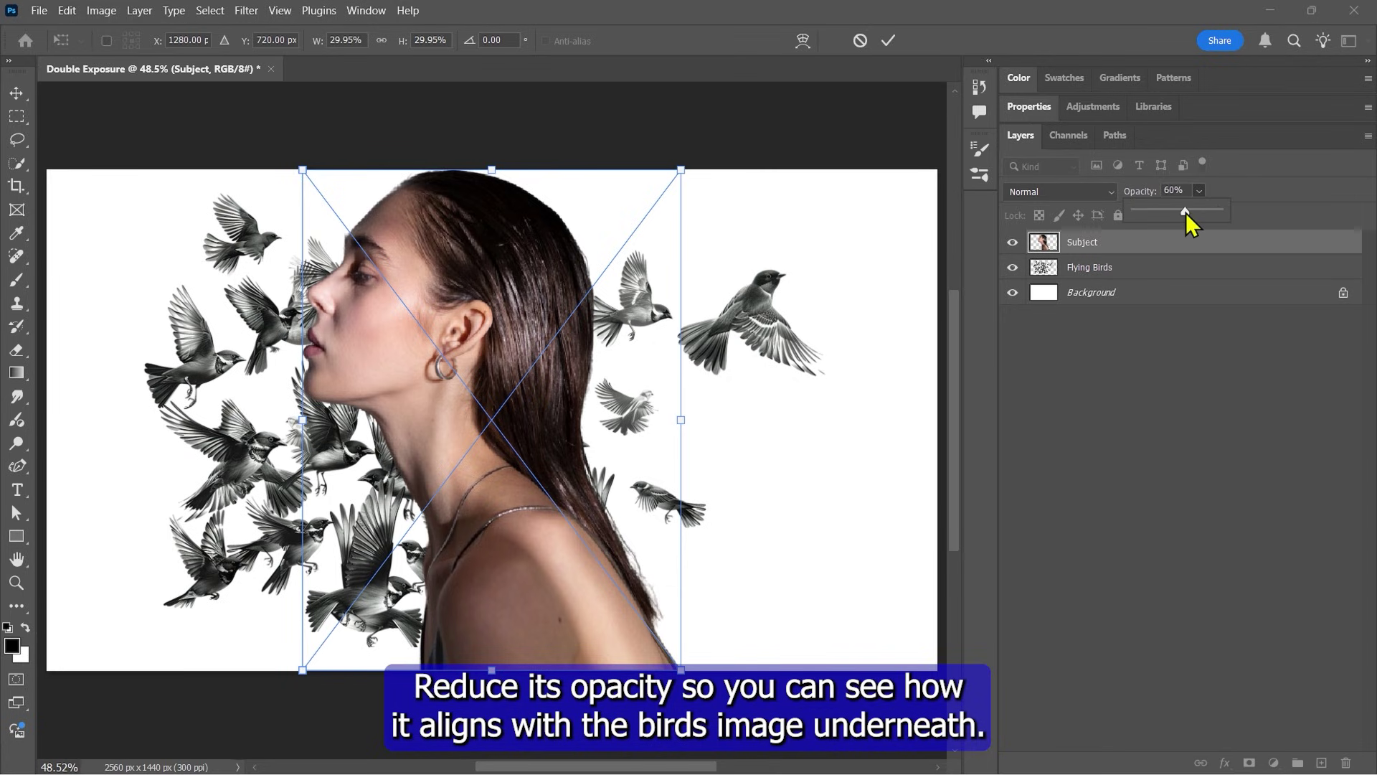
click(1183, 215)
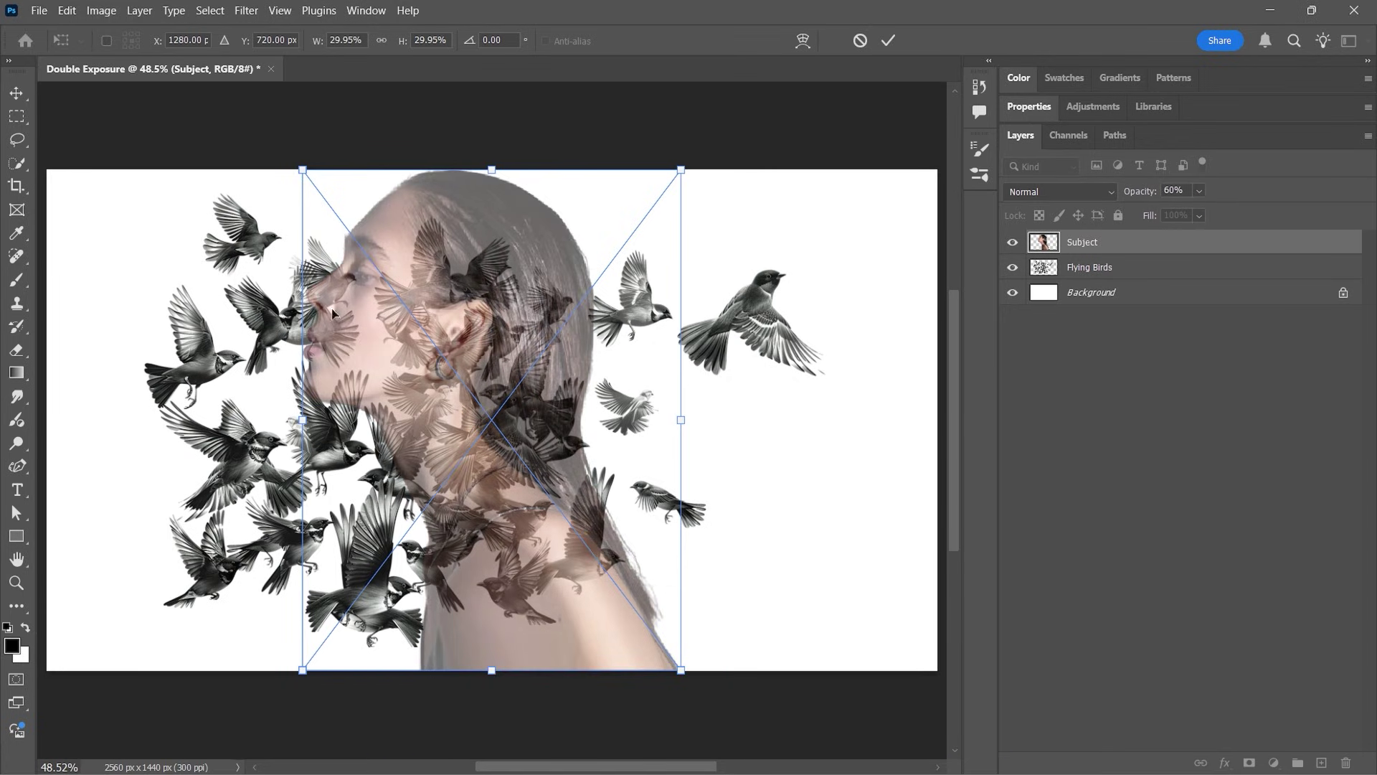
Resize and reposition the Subject image so the woman's head overlaps the flock and her shoulders extend below the canvas.
drag(537, 316, 538, 338)
drag(682, 190, 665, 216)
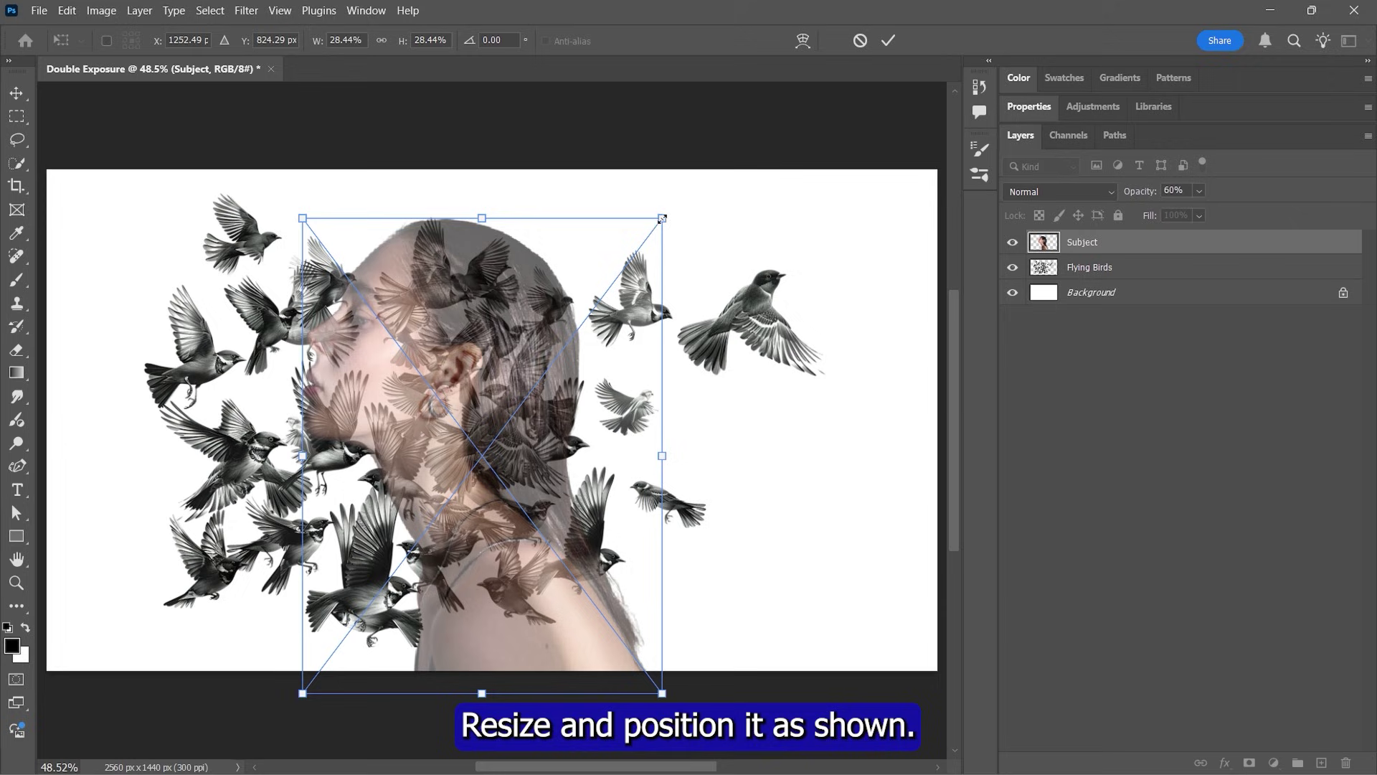
mouse_move(545, 385)
mouse_down()
mouse_move(562, 399)
mouse_move(559, 381)
mouse_up()
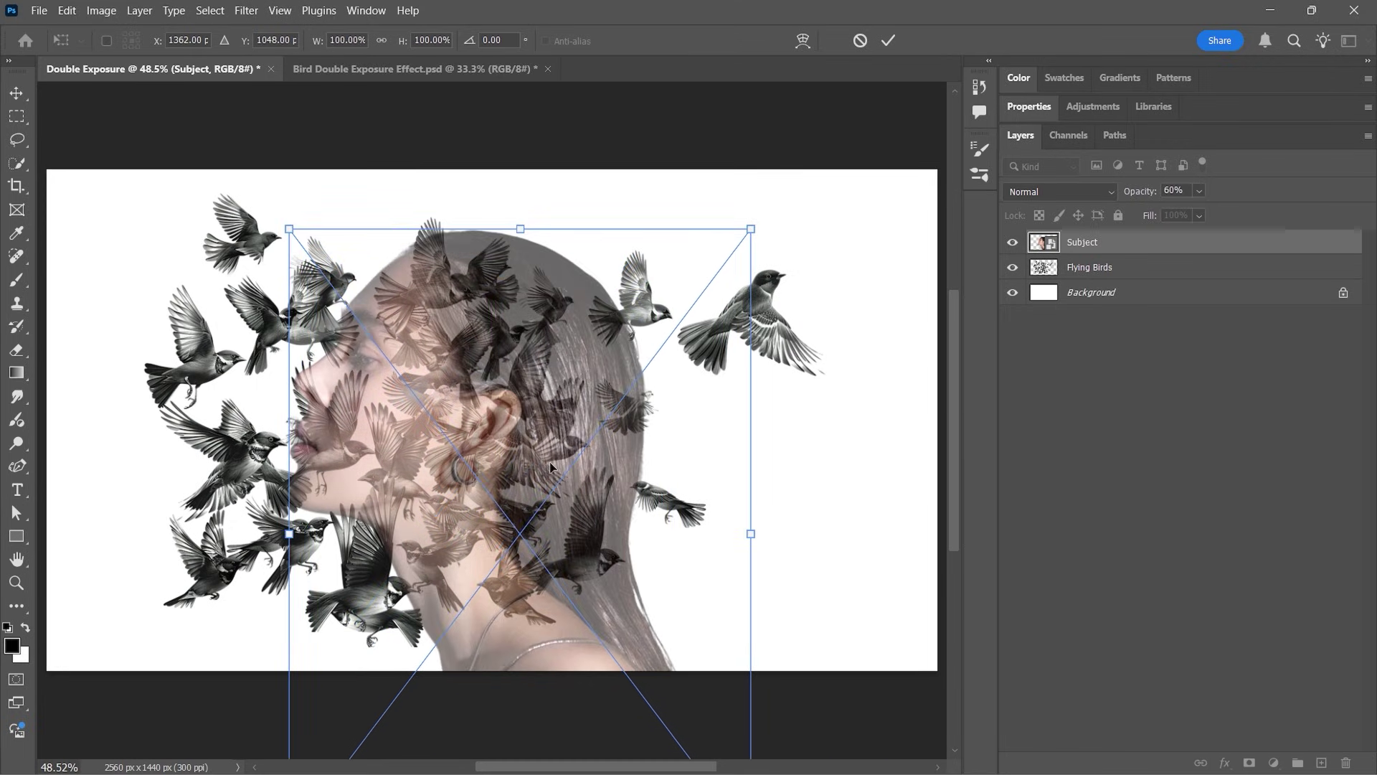
key(Return)
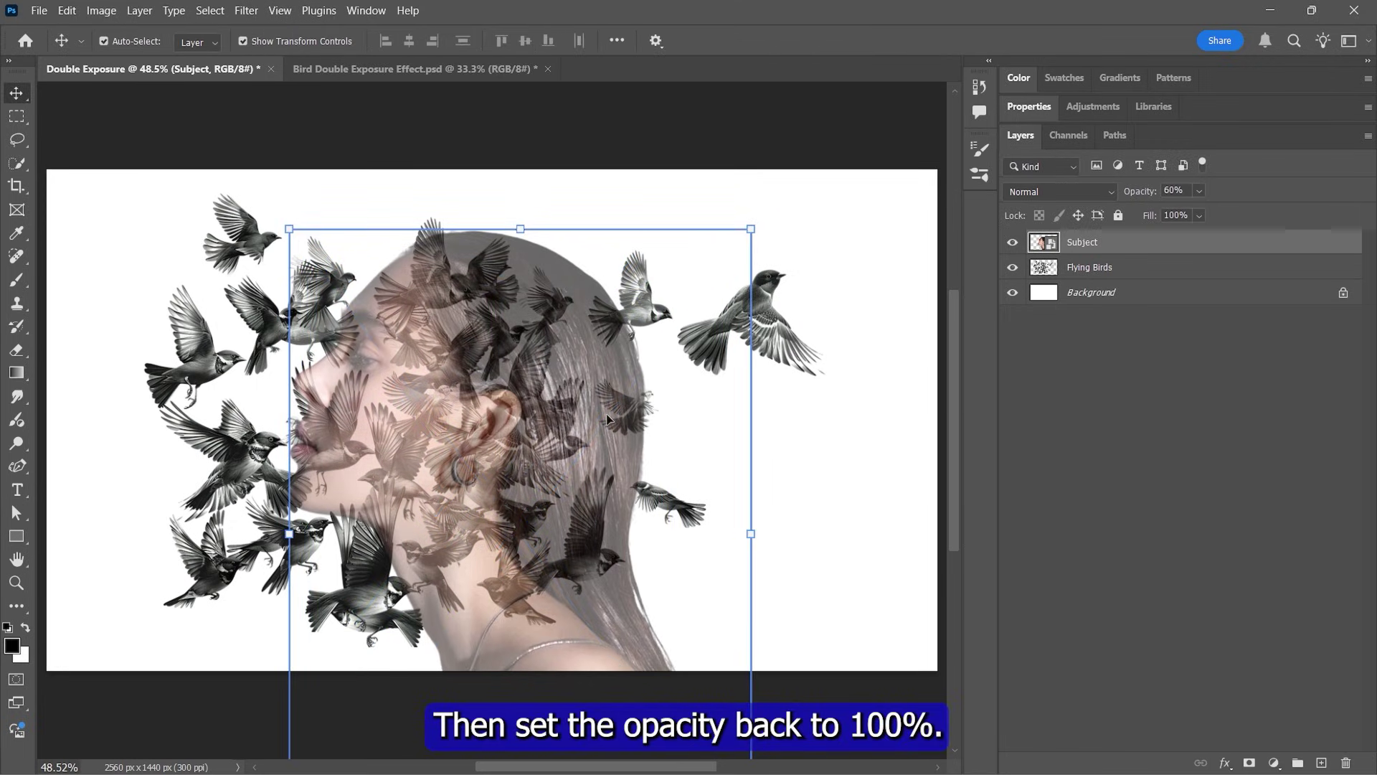
Set the Subject layer's opacity to 100% and rasterize the layer.
click(1200, 190)
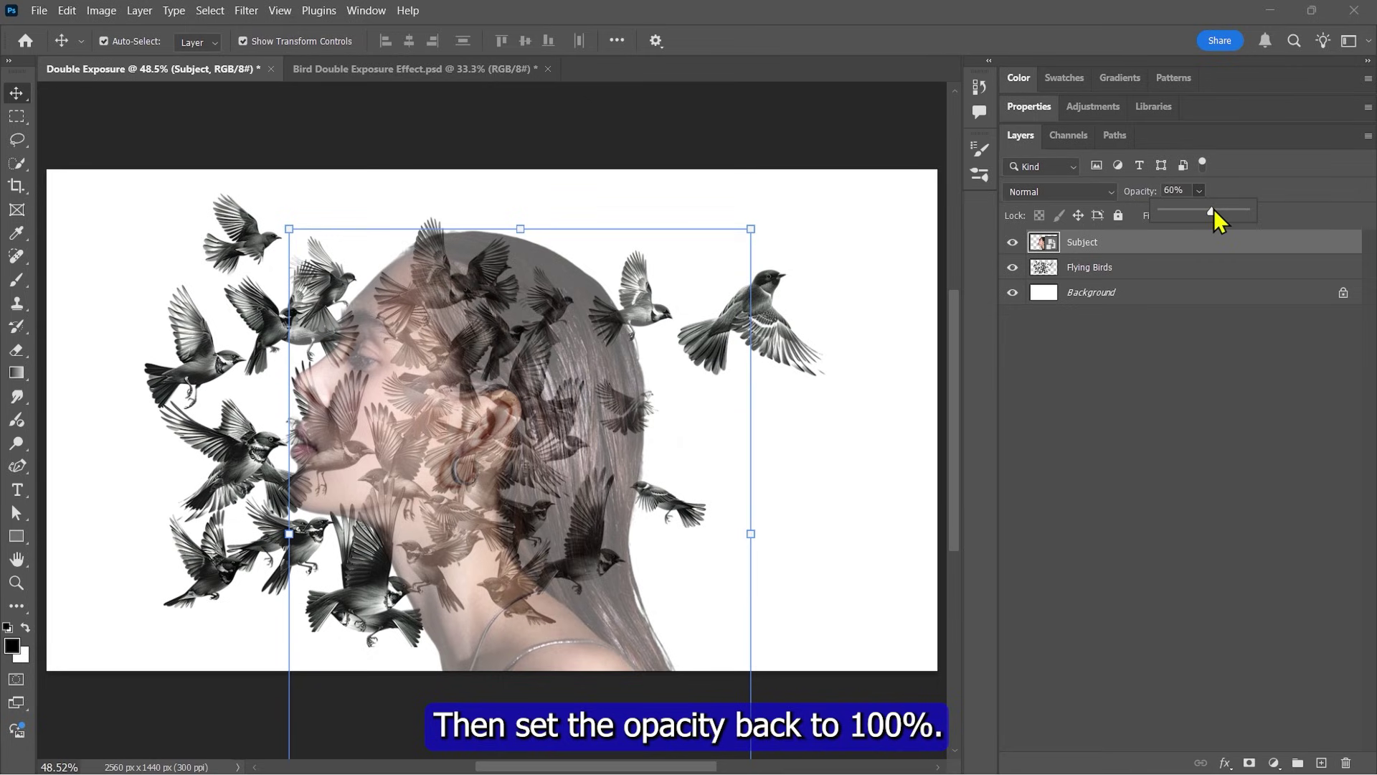
drag(1213, 212, 1277, 222)
click(1204, 190)
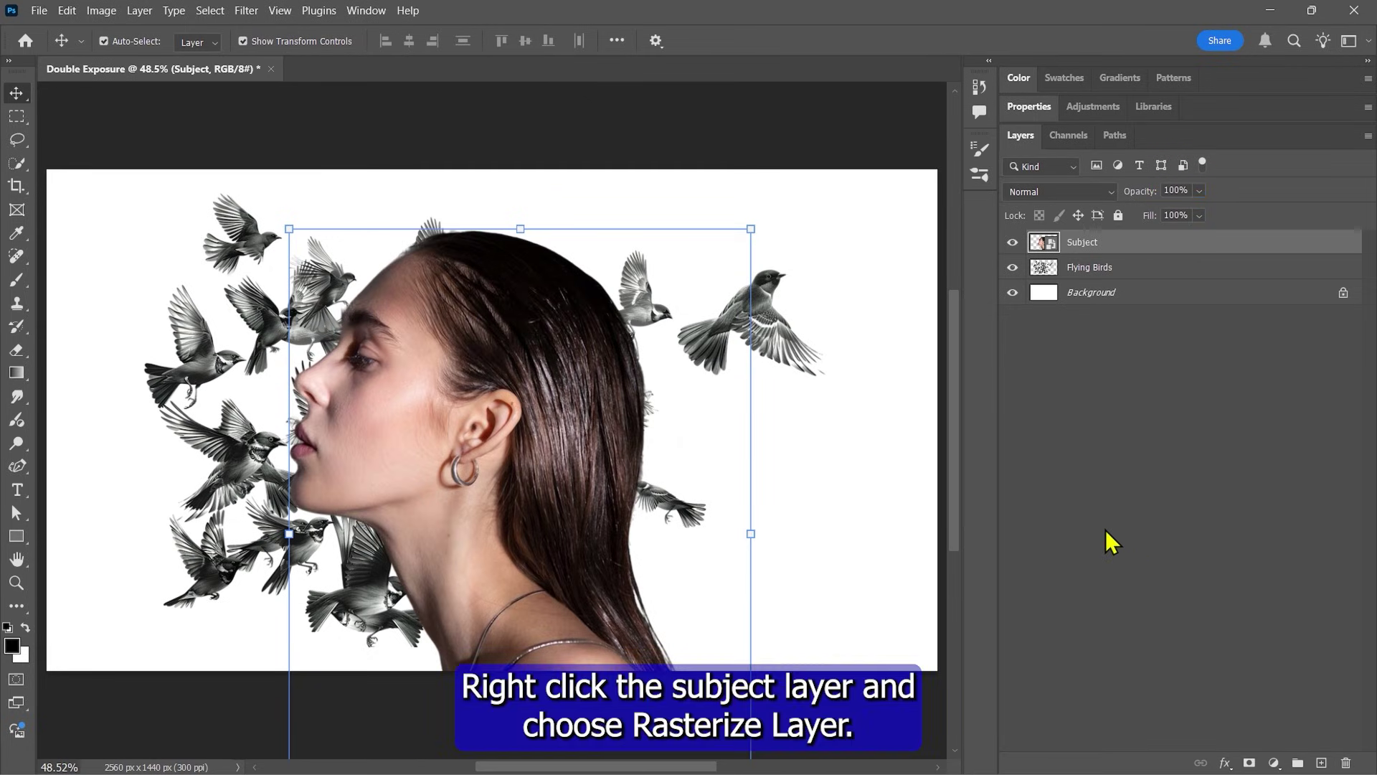
right_click(1077, 246)
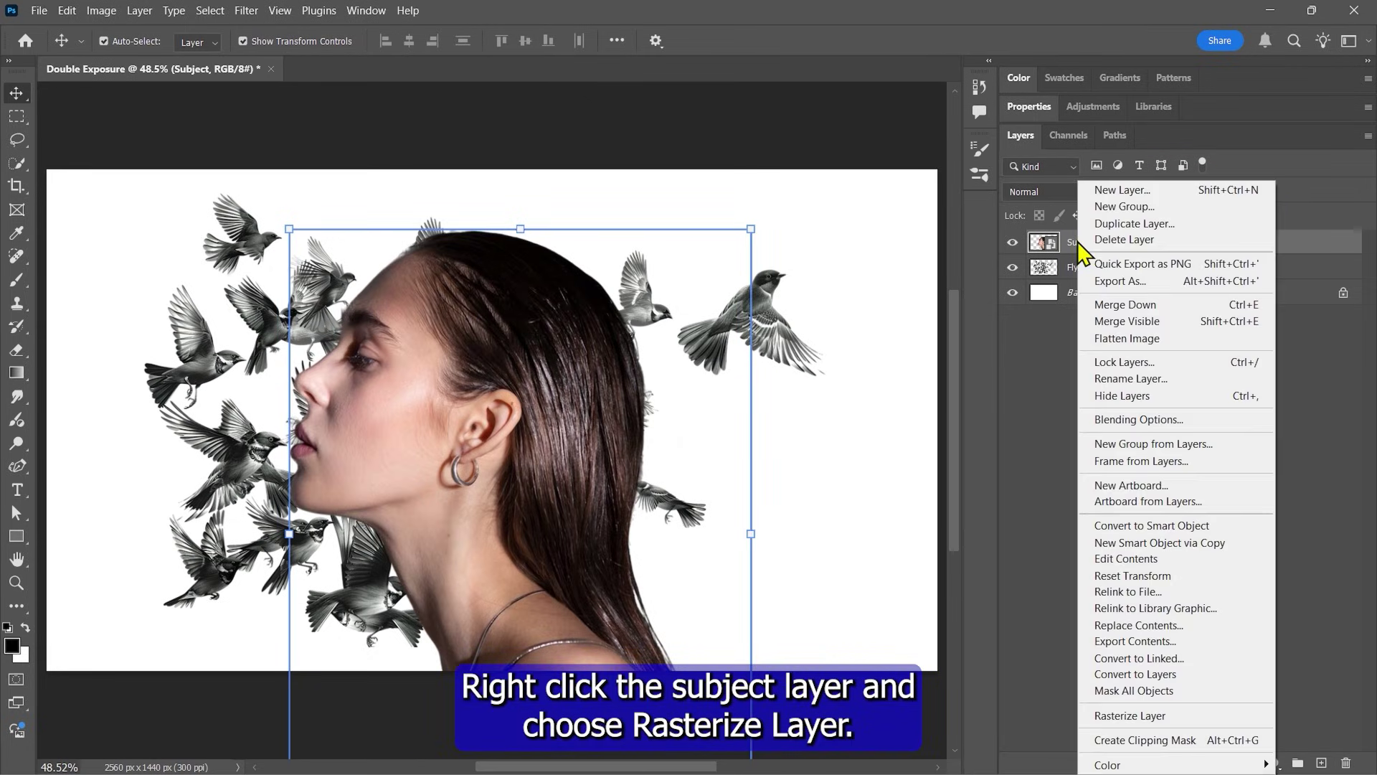
click(1152, 716)
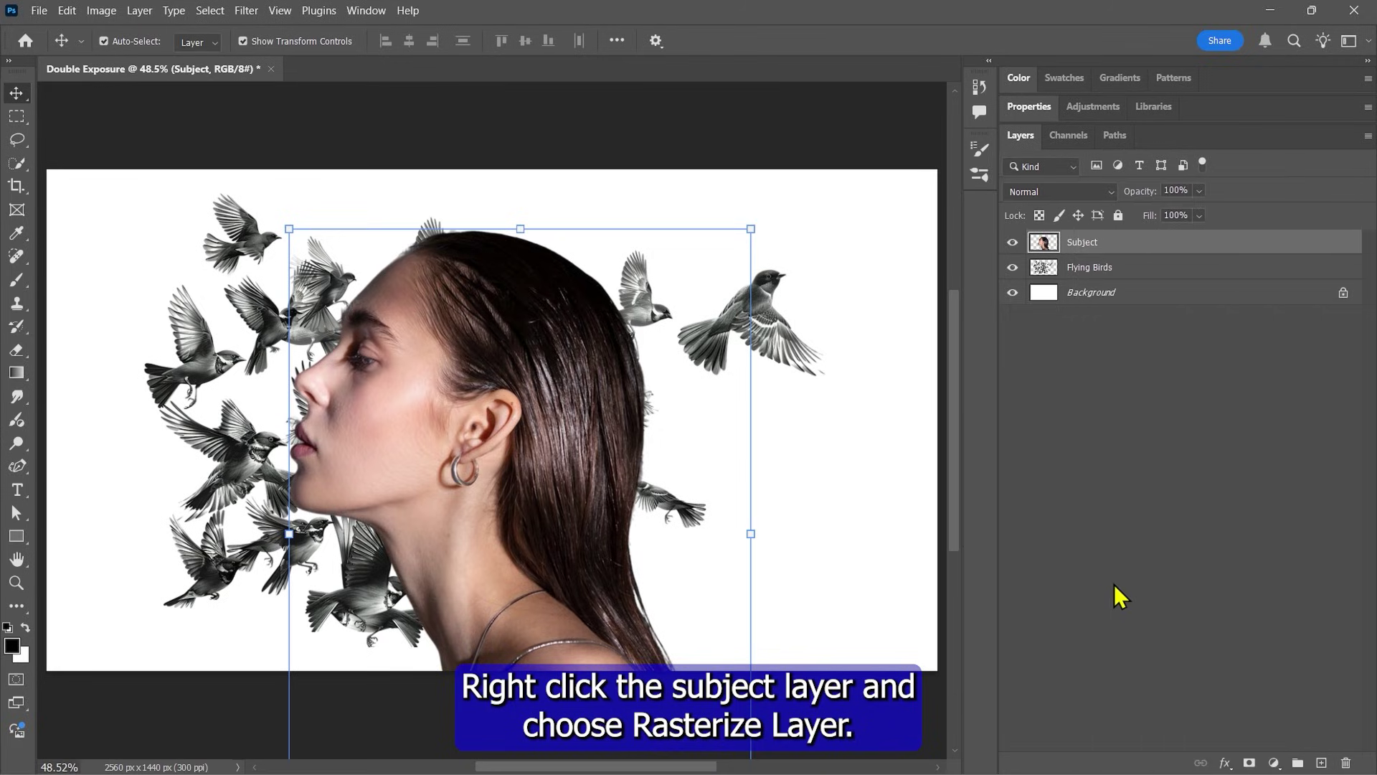
Move the Flying Birds layer up and left over the face, lowering the Subject layer's opacity to 64% to check the alignment.
click(793, 362)
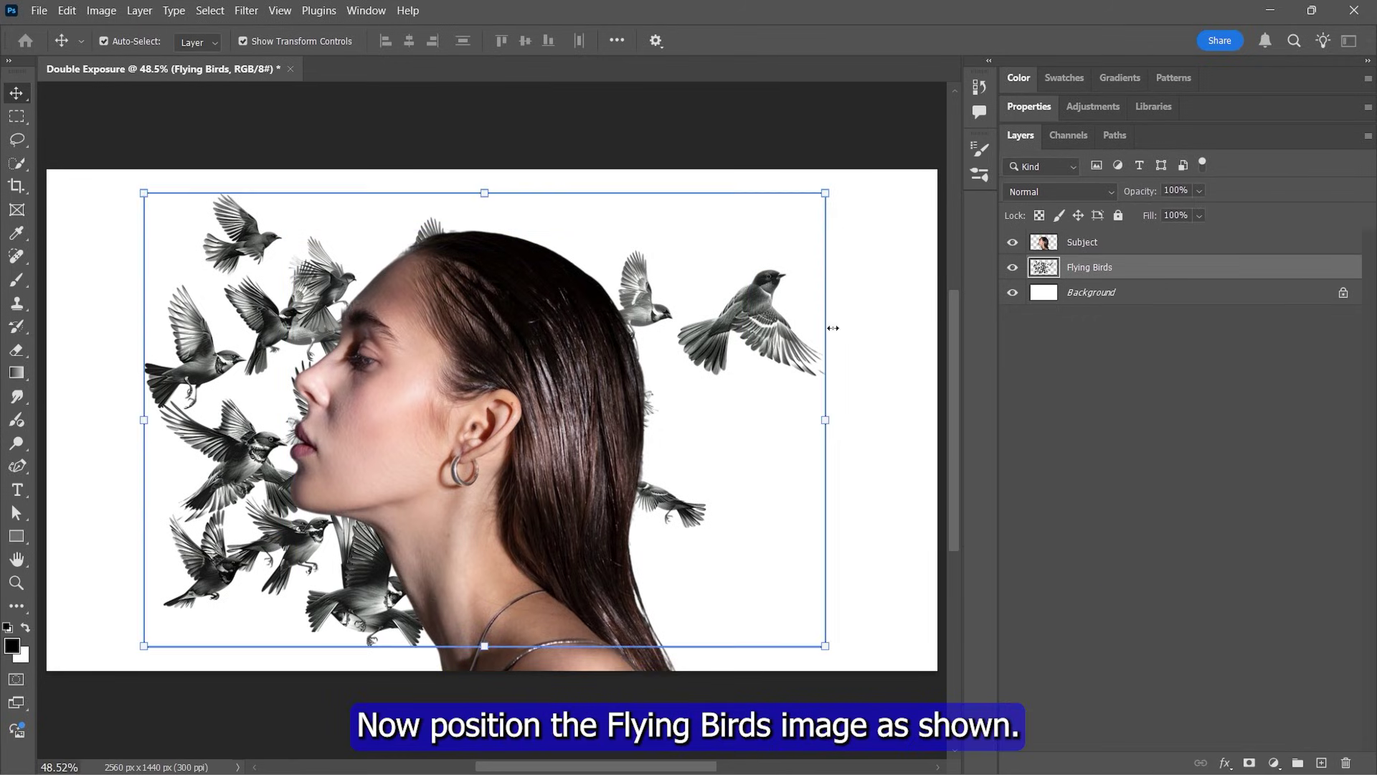
drag(761, 300, 687, 276)
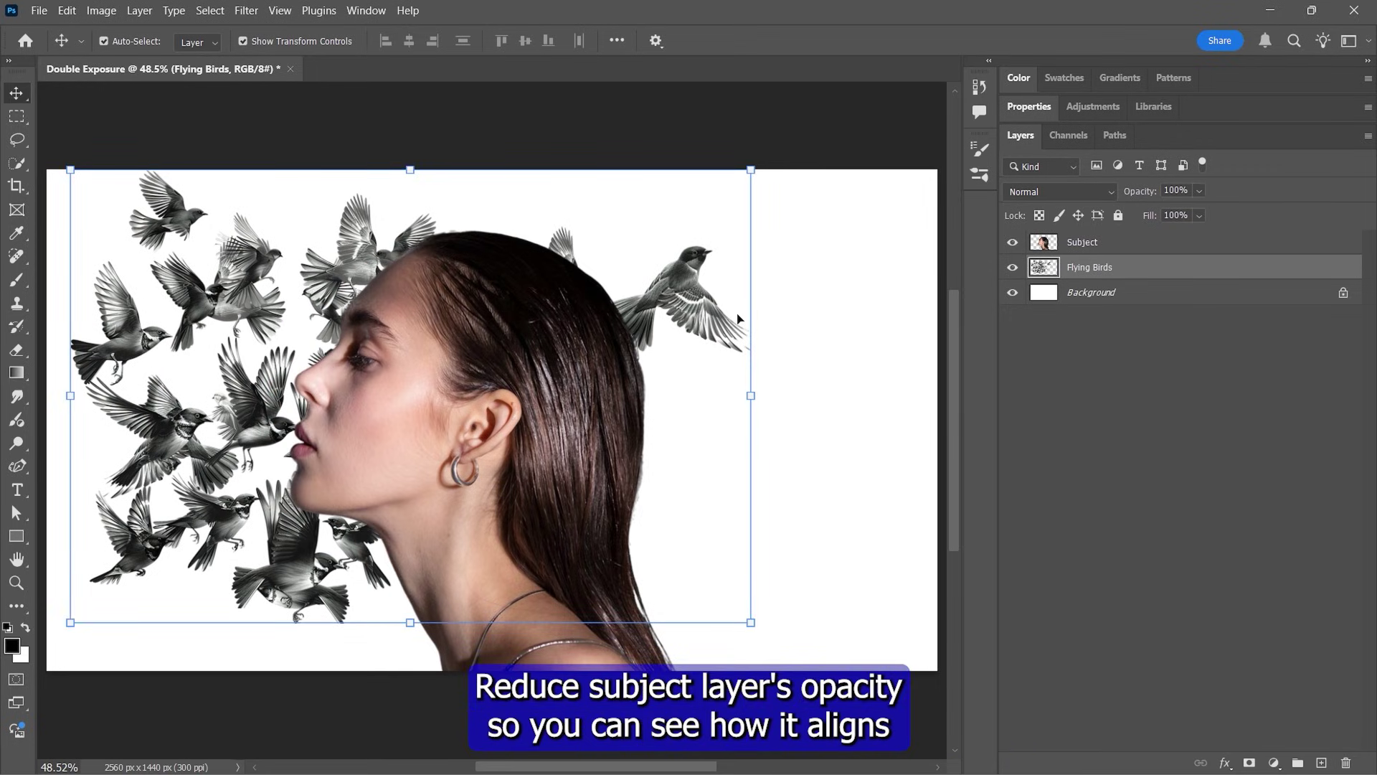
click(1091, 242)
click(1199, 190)
click(1189, 209)
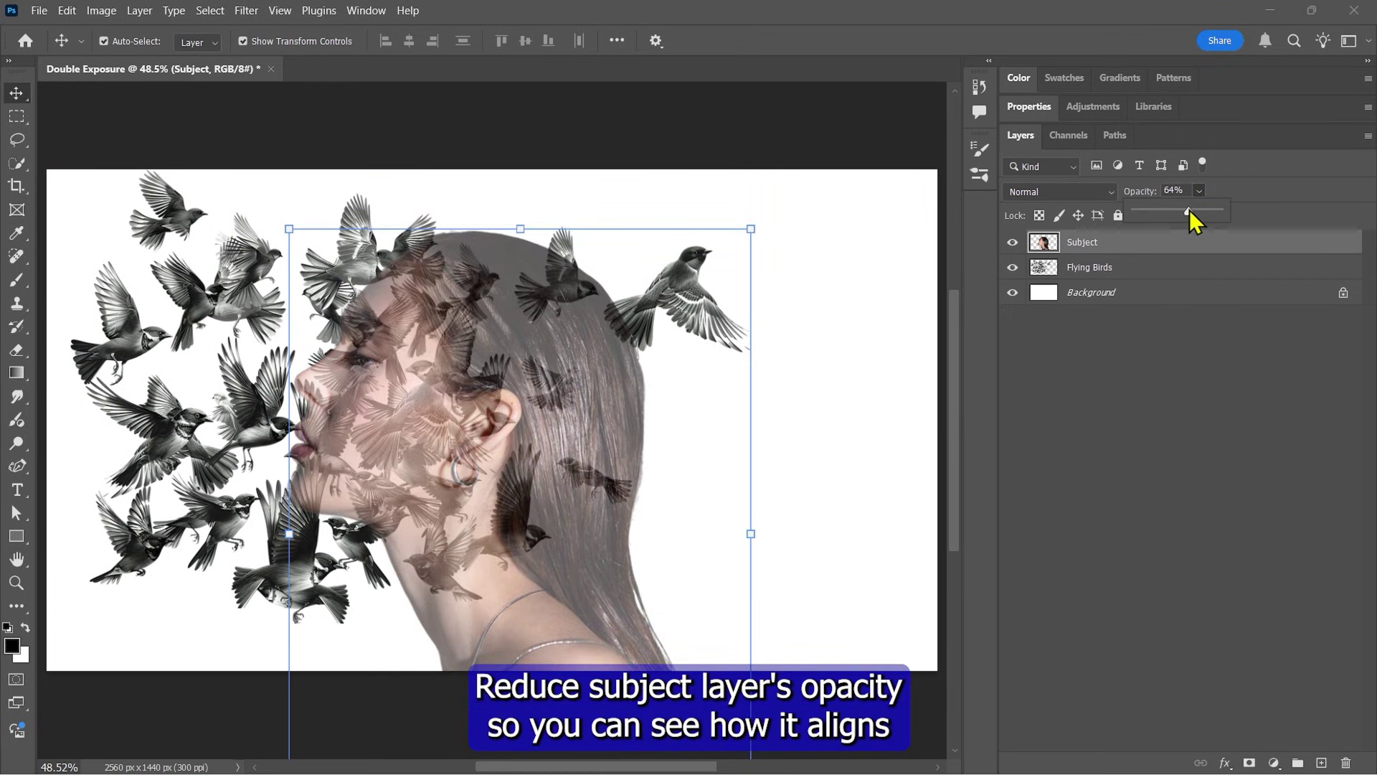
click(1147, 268)
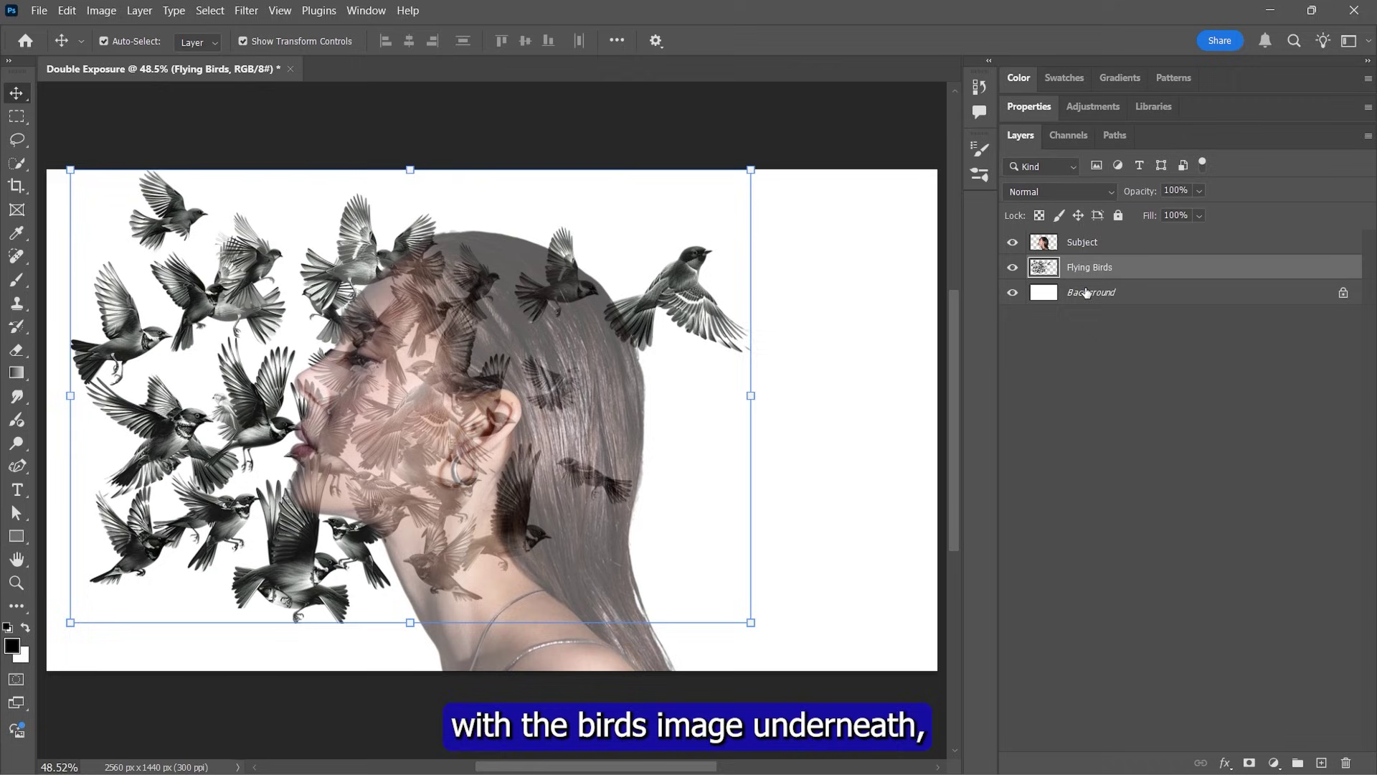
drag(720, 321, 721, 320)
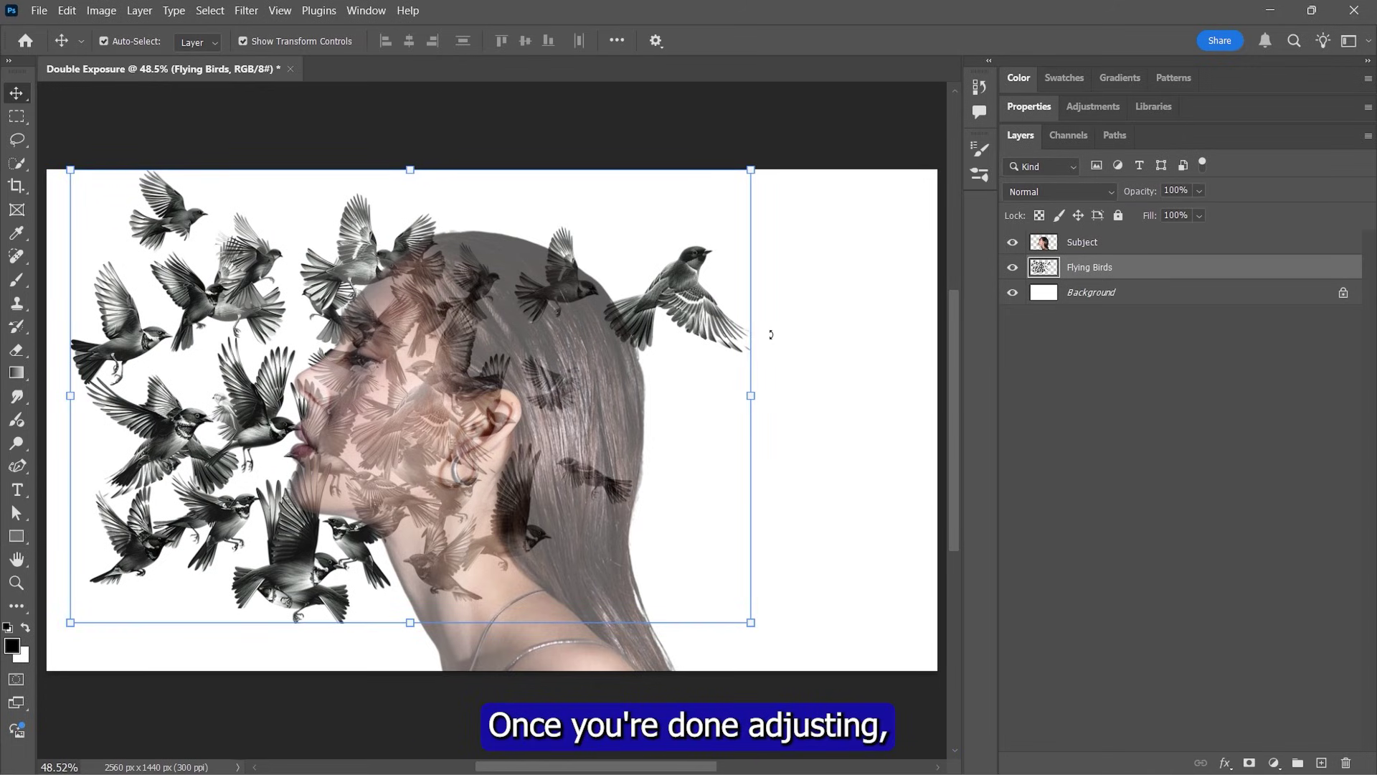
Restore the Subject layer's opacity to 100%.
click(1084, 242)
click(1199, 191)
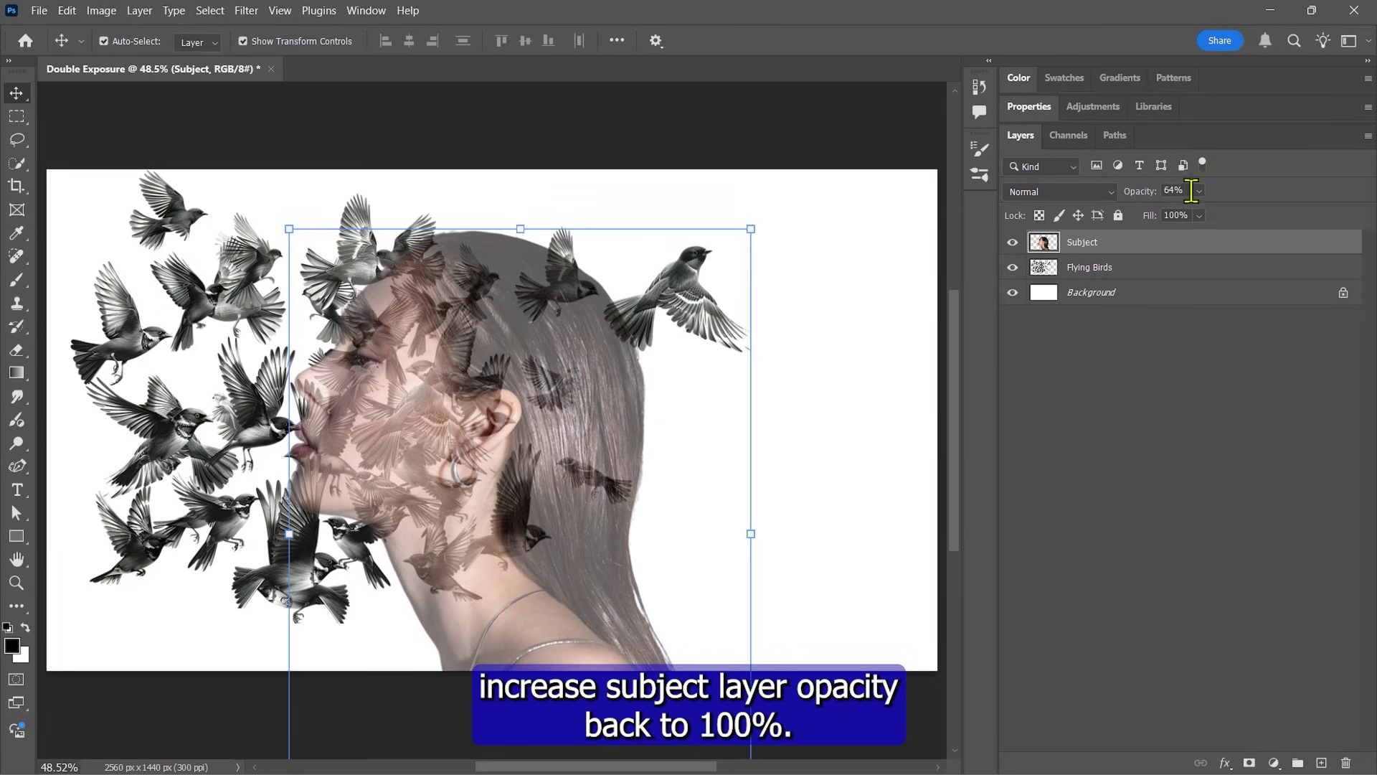
drag(1211, 210, 1275, 234)
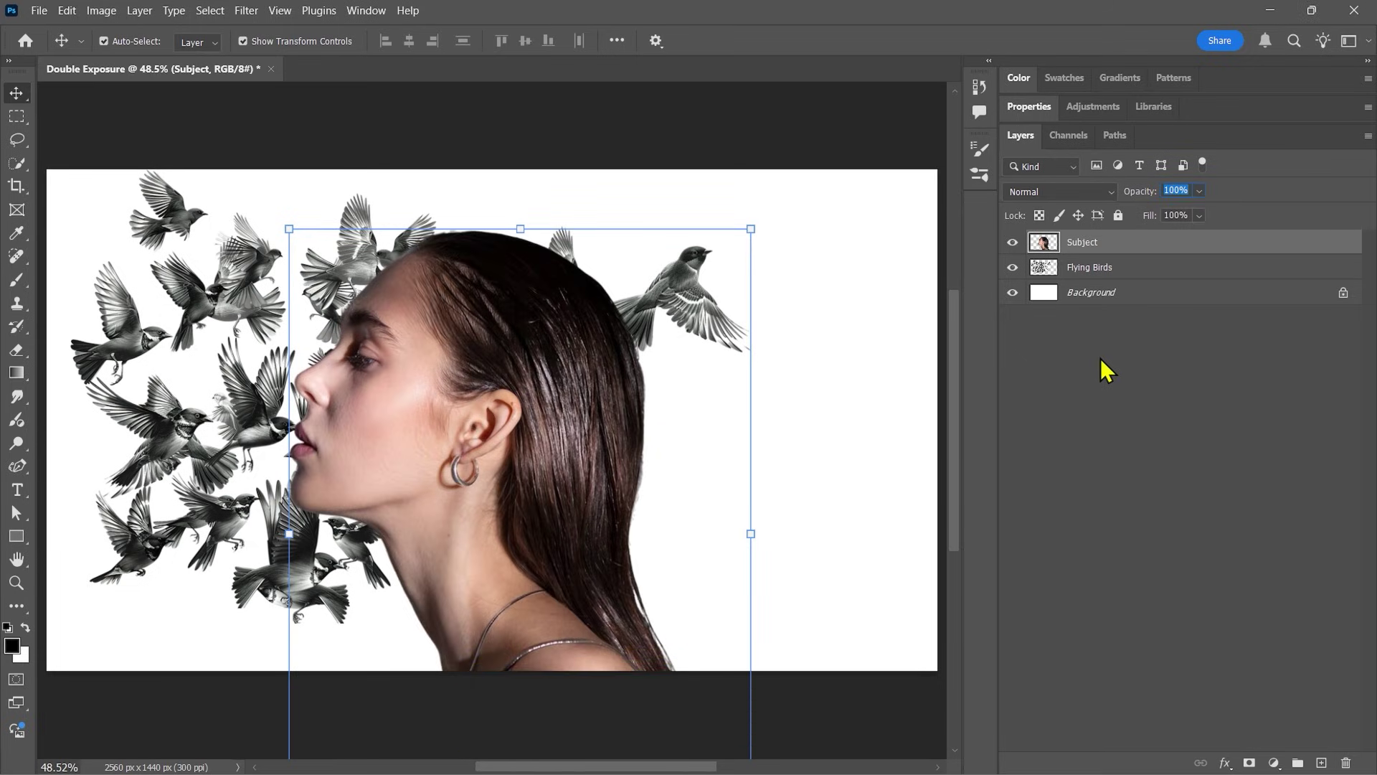
Clip the Subject layer to the Flying Birds layer and add a layer mask to Flying Birds.
right_click(1084, 241)
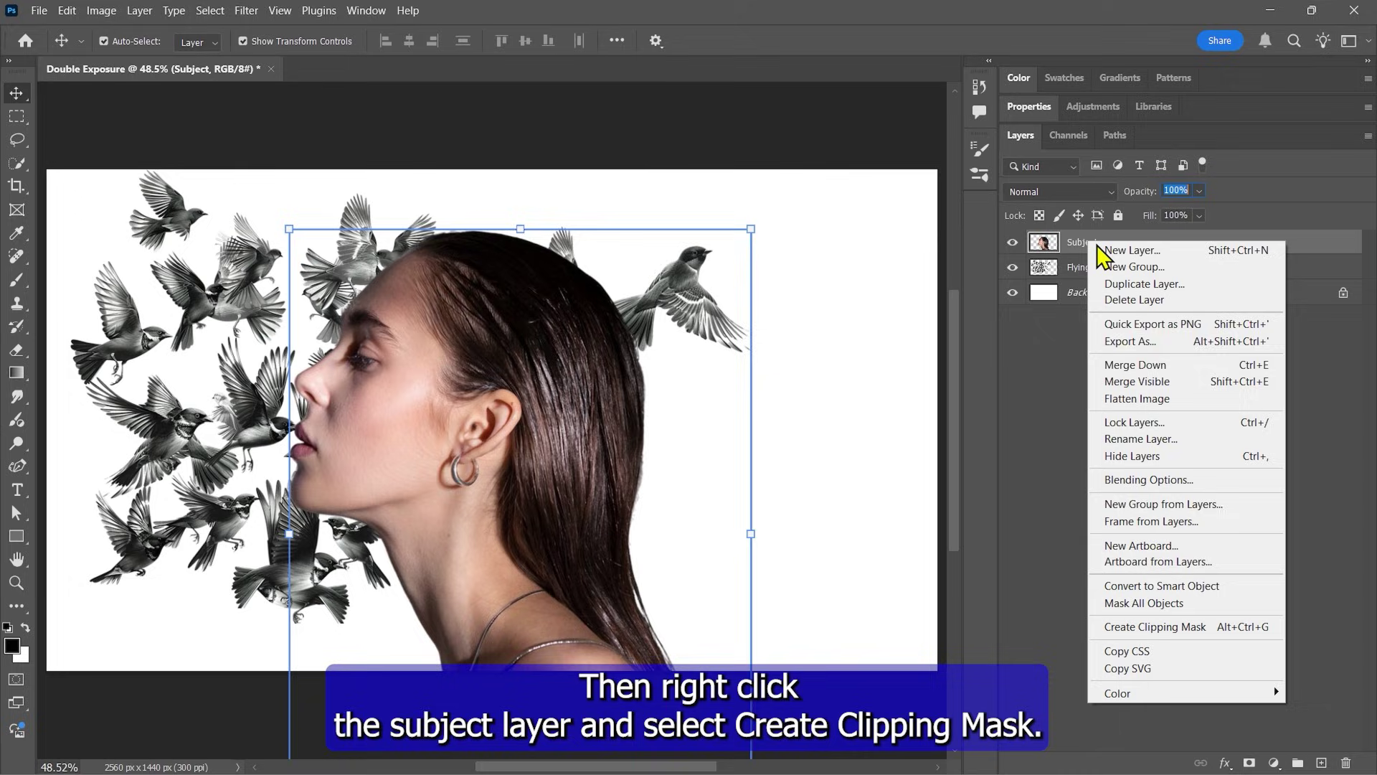
click(1132, 625)
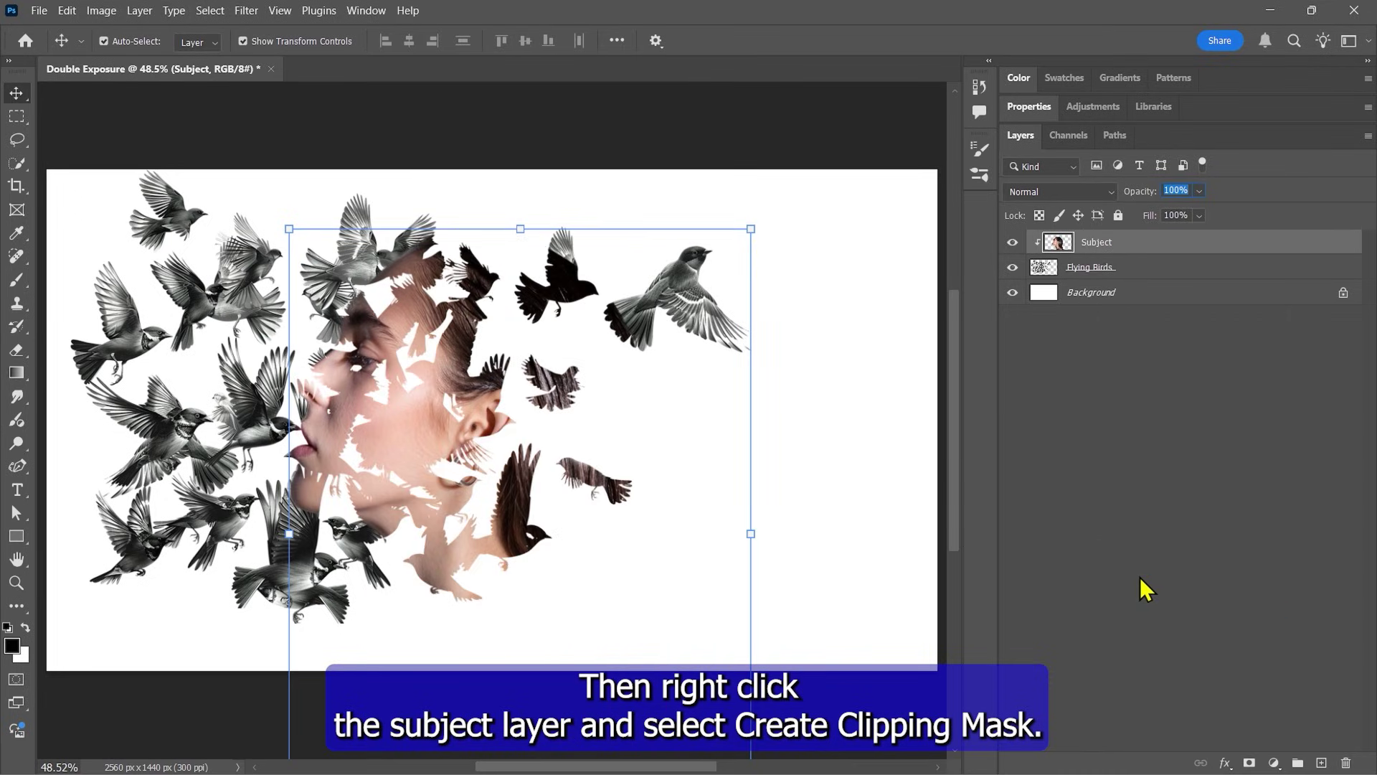
click(1109, 273)
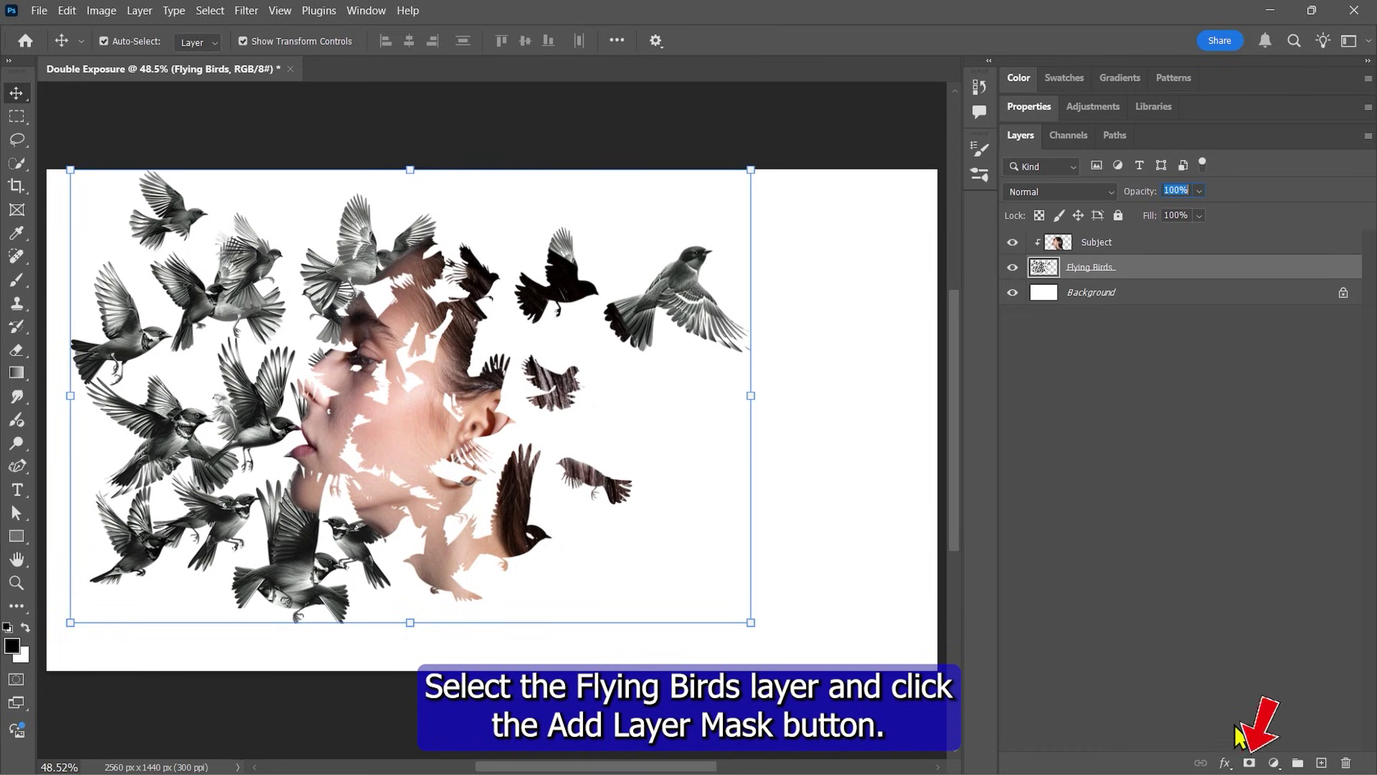
click(1249, 763)
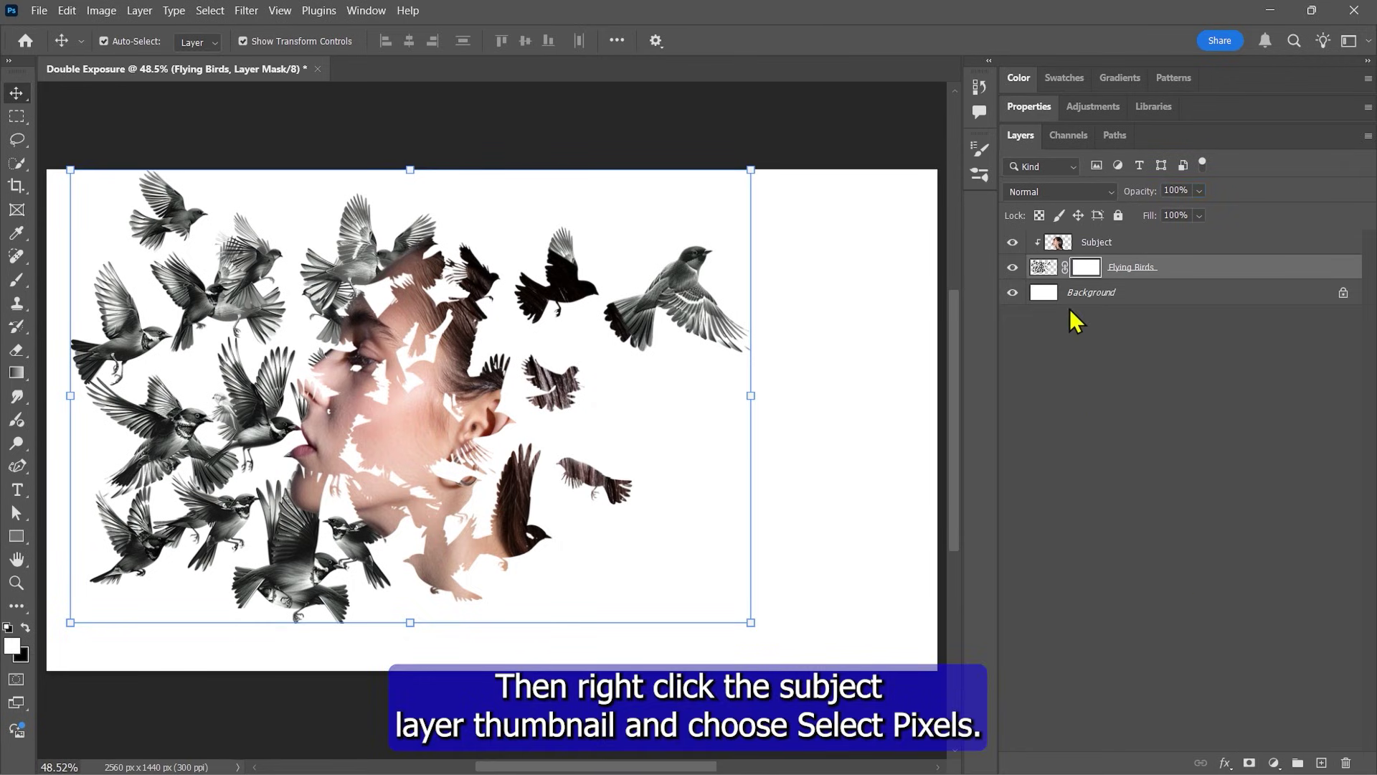
Load the Subject layer's pixels as a selection, target the Flying Birds layer mask and invert the selection.
click(1059, 242)
right_click(1055, 242)
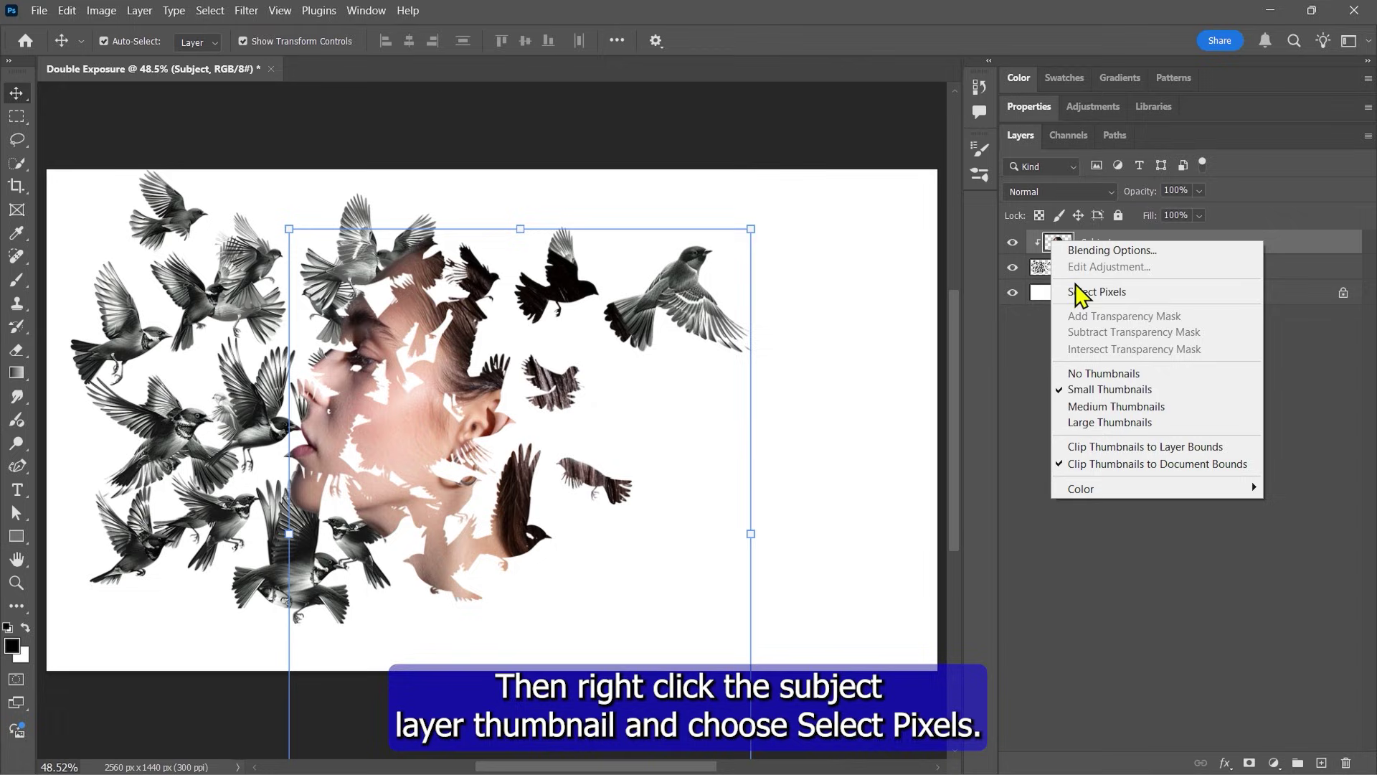
click(1121, 292)
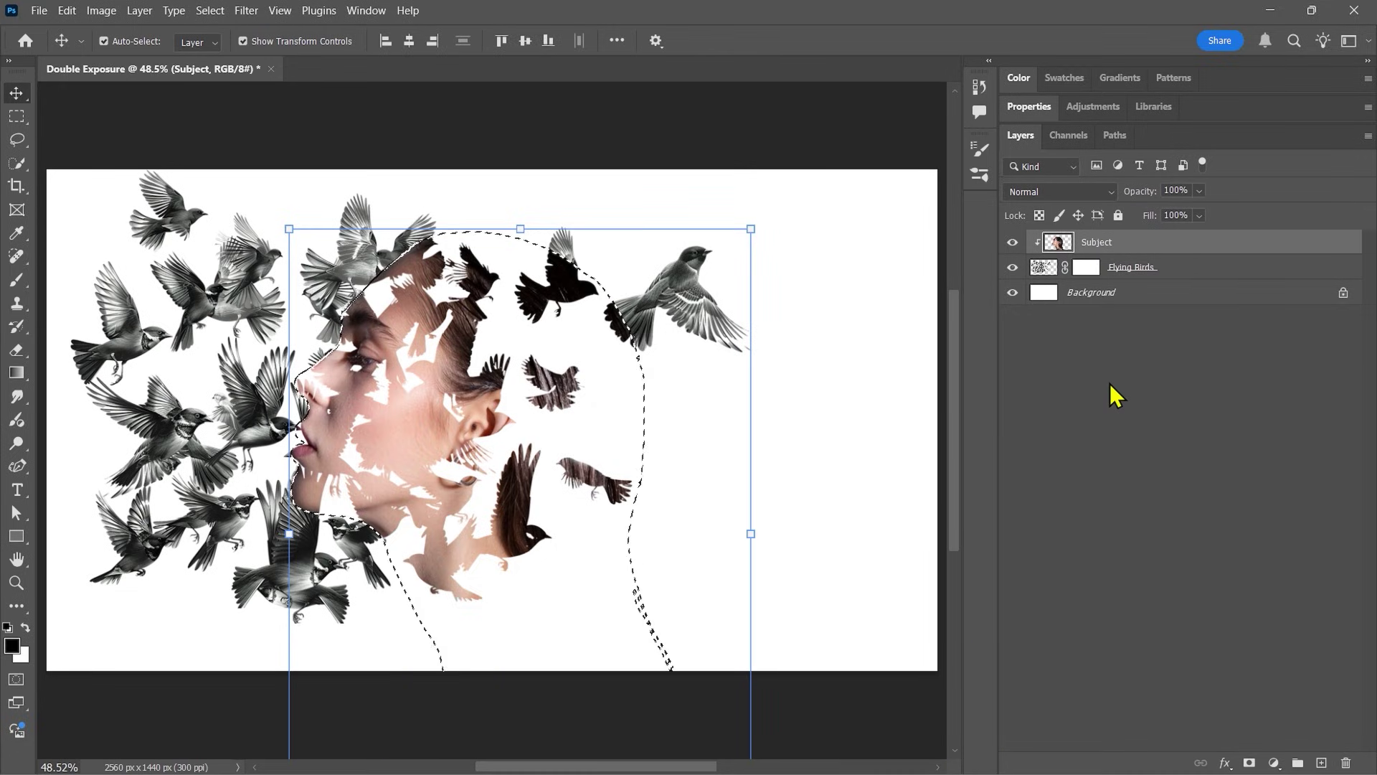
click(1089, 267)
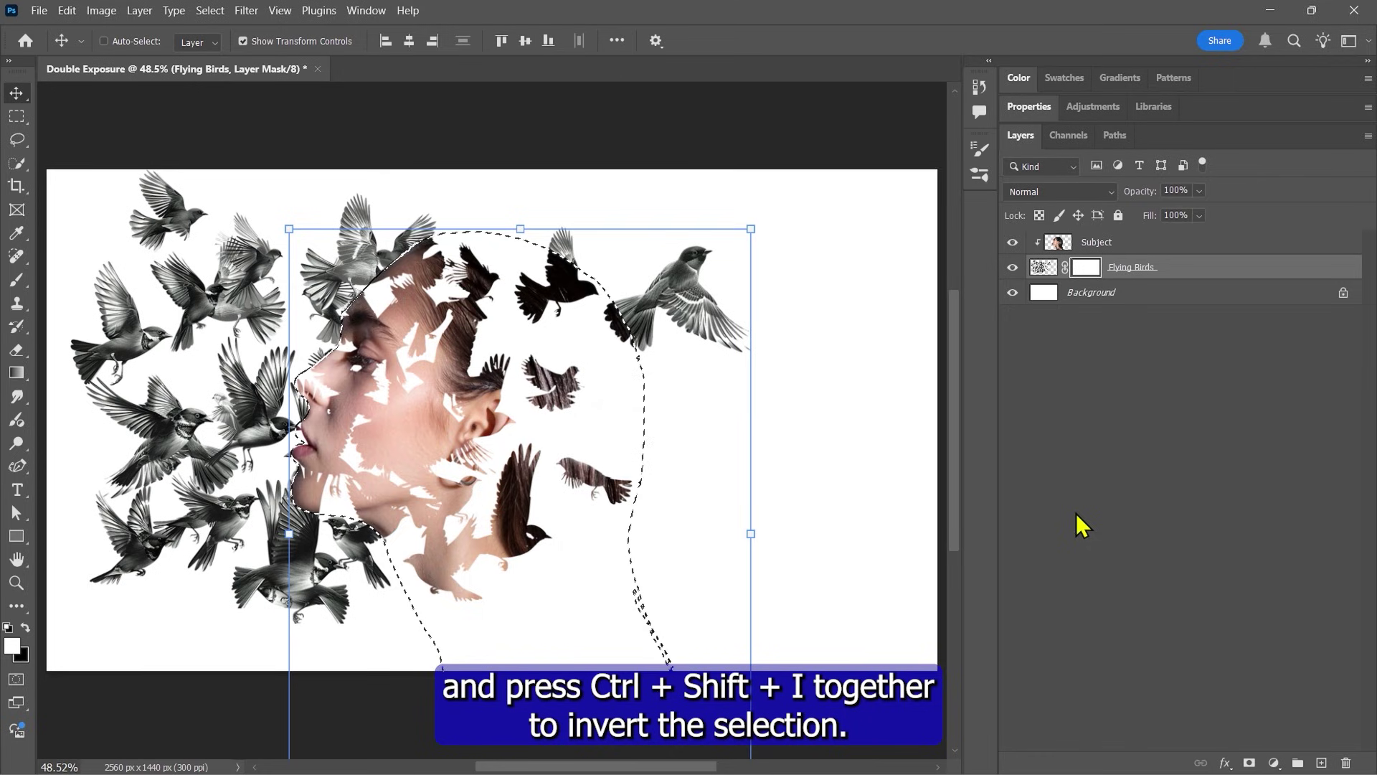
key(ctrl+shift+i)
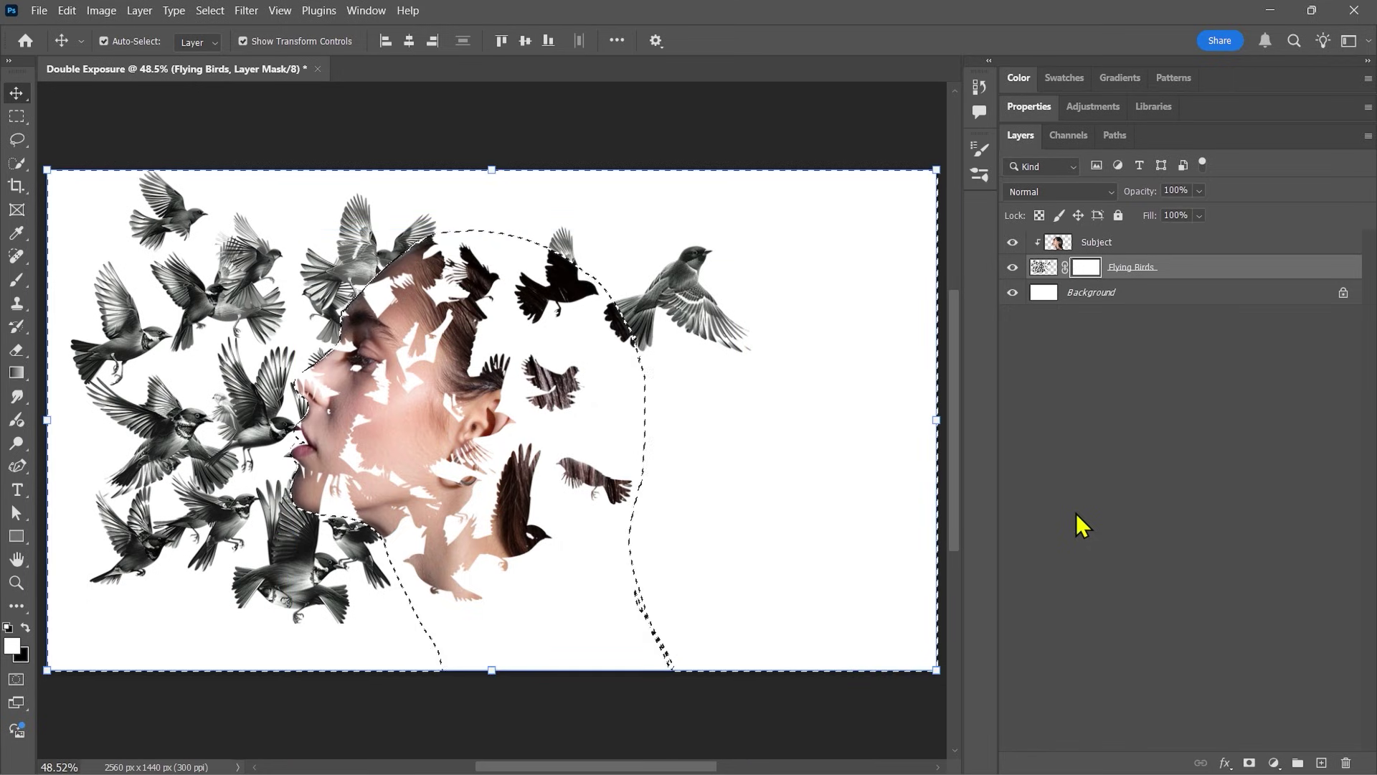
Set up a Soft Round brush at 400 px with black as the foreground color.
click(16, 279)
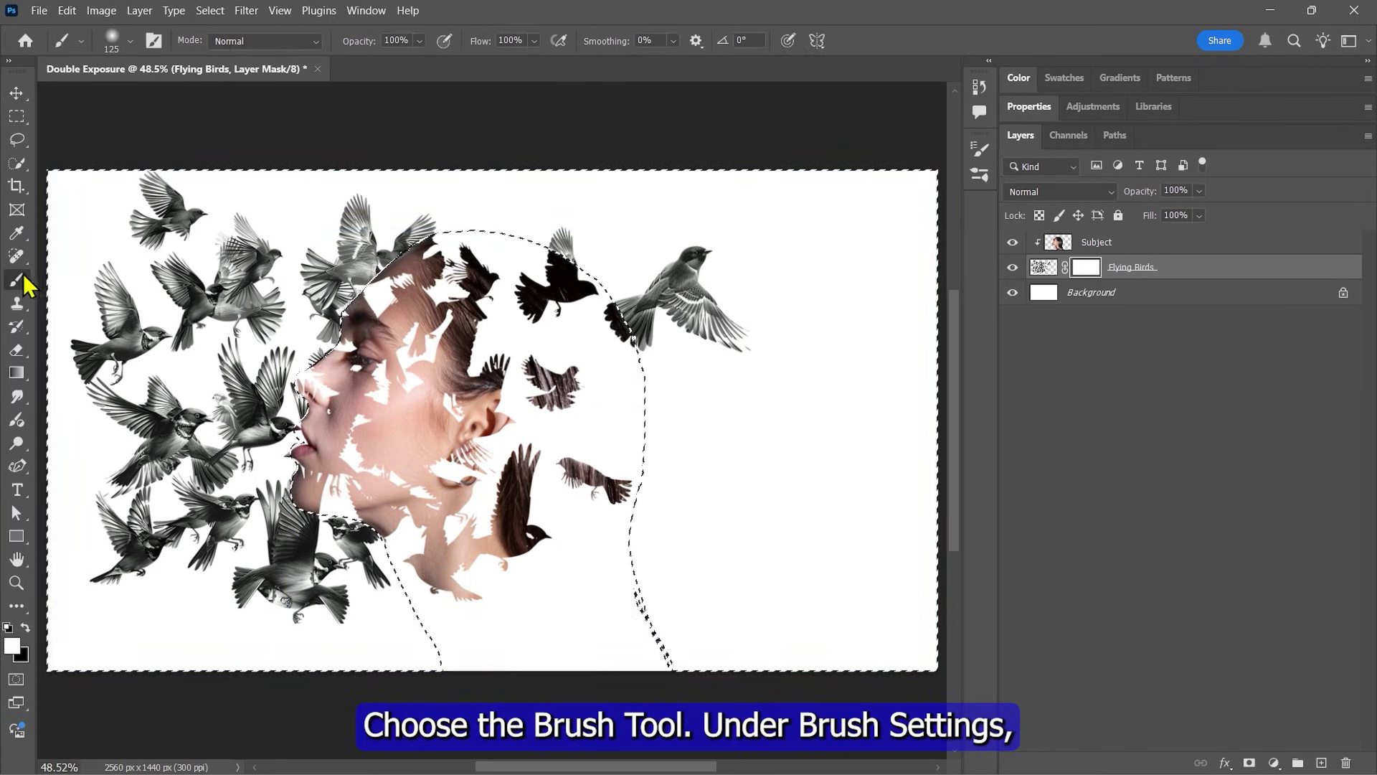
click(130, 41)
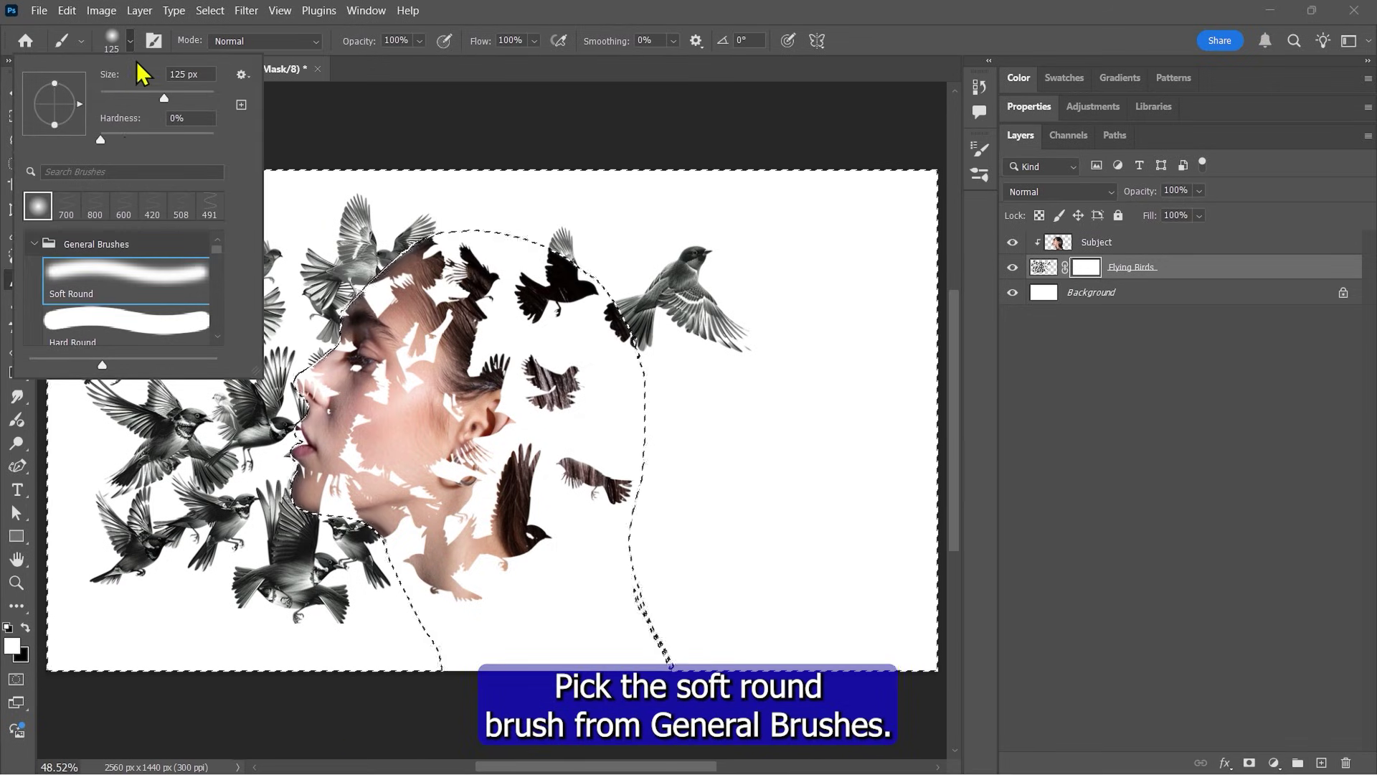
click(130, 41)
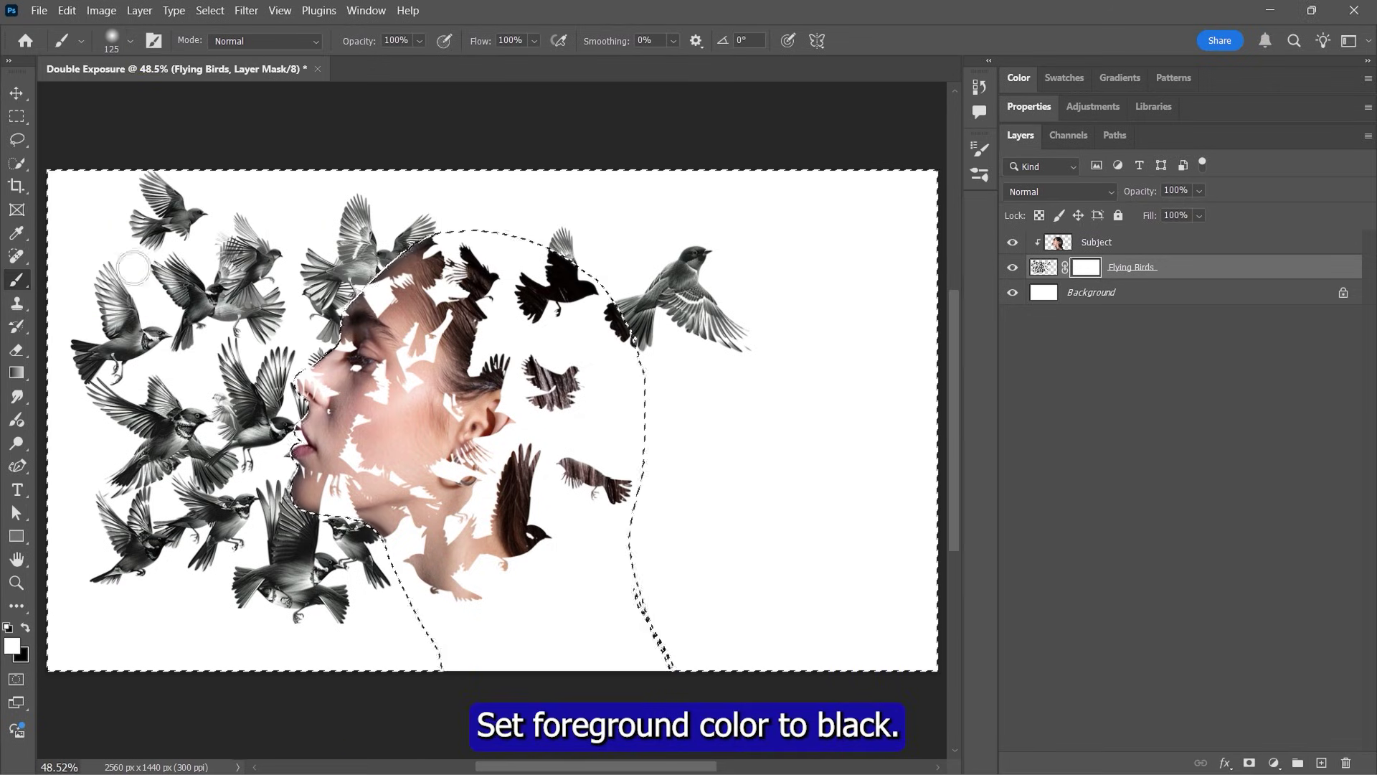
click(26, 627)
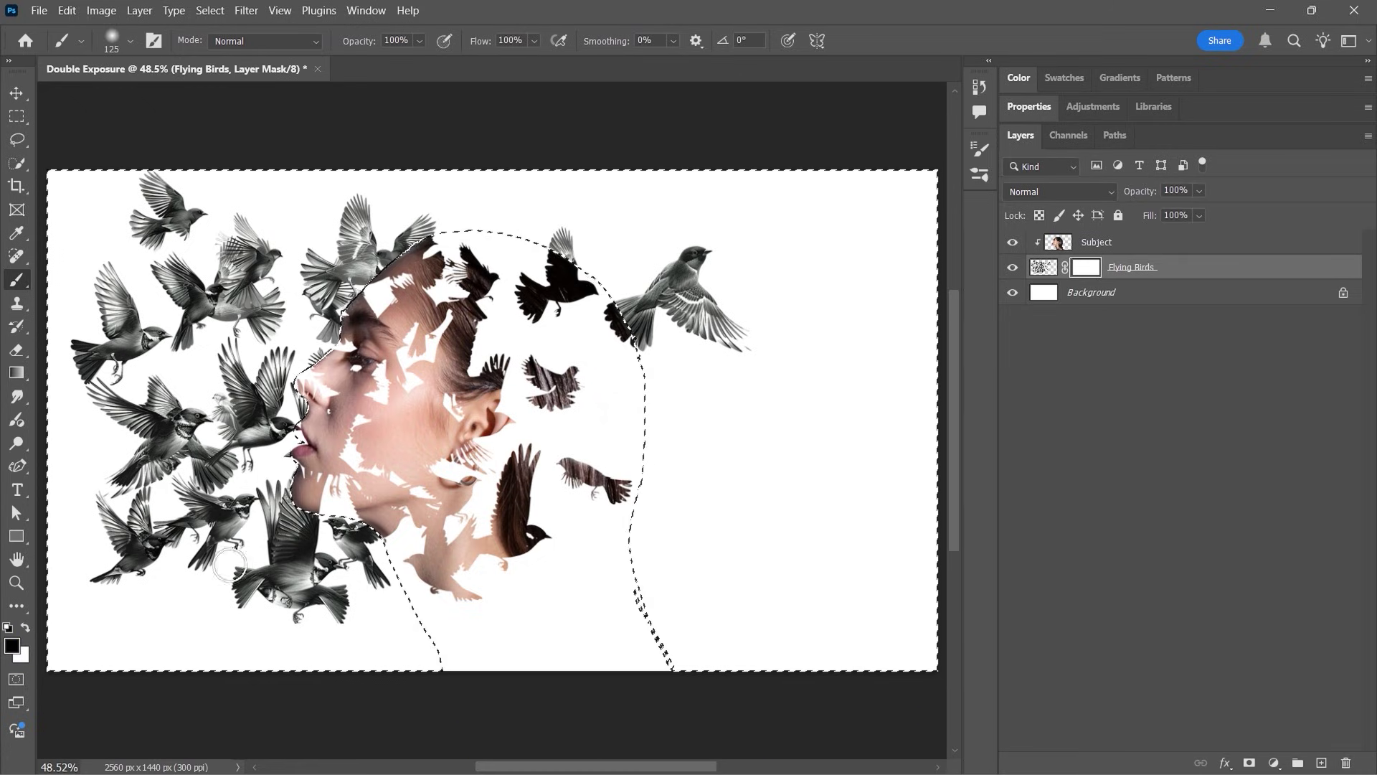
key(bracketright)
key(bracketright)
key(bracketright)
key(bracketright)
key(bracketright)
key(bracketright)
key(bracketright)
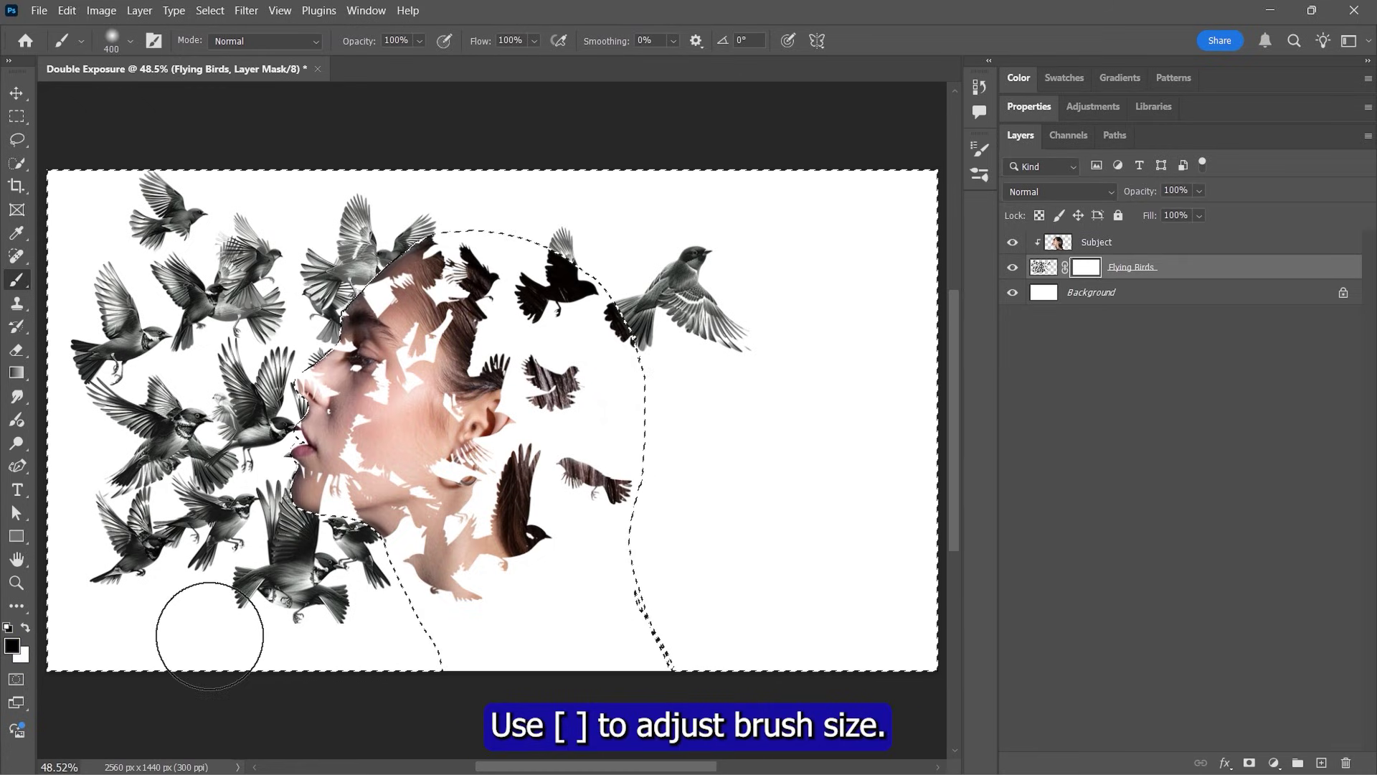
Paint black on the Flying Birds mask to hide the birds in front of the face outline, then deselect.
mouse_move(334, 610)
mouse_down()
mouse_move(254, 557)
mouse_move(337, 559)
mouse_move(363, 579)
mouse_move(278, 489)
mouse_move(282, 425)
mouse_move(282, 475)
mouse_up()
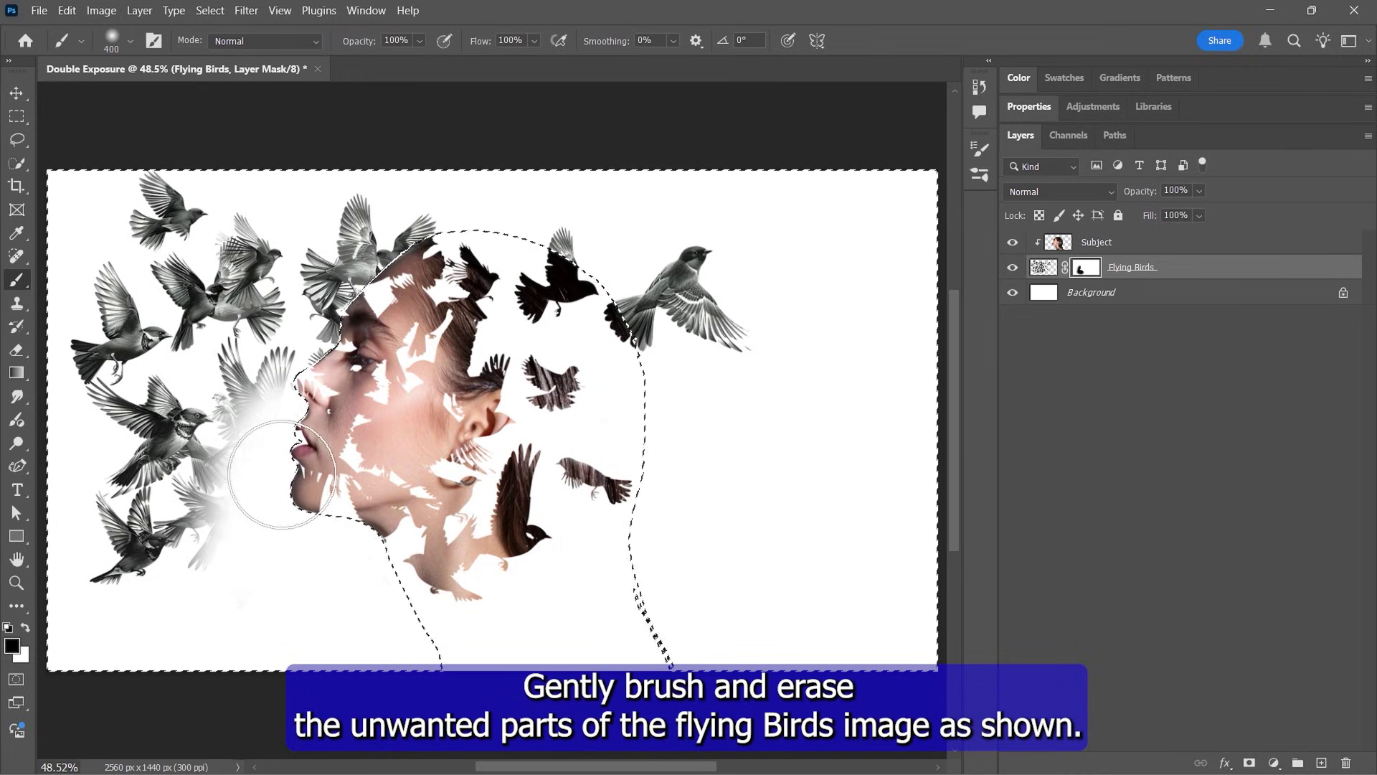
mouse_move(129, 460)
mouse_down()
mouse_move(205, 407)
mouse_move(141, 421)
mouse_up()
key(bracketleft)
key(bracketleft)
drag(191, 272, 290, 284)
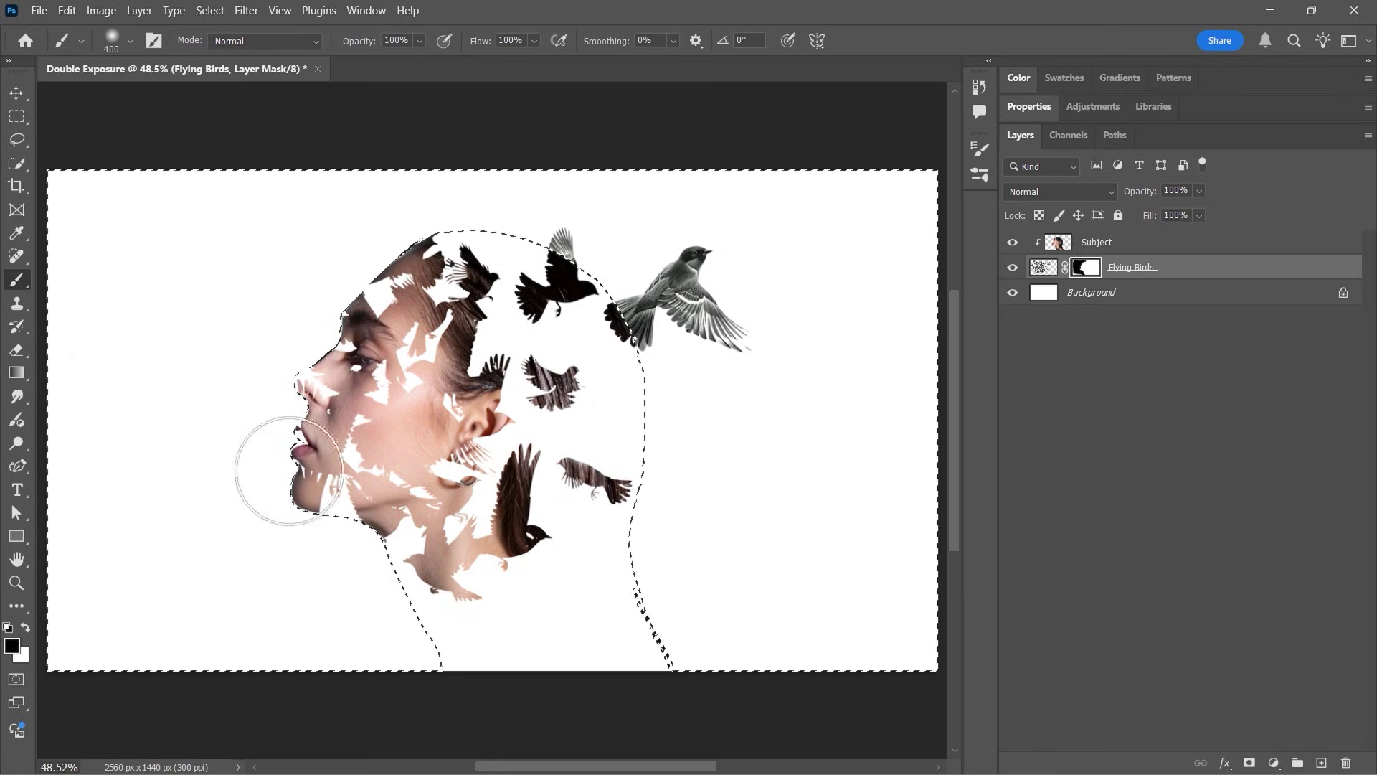
key(ctrl+d)
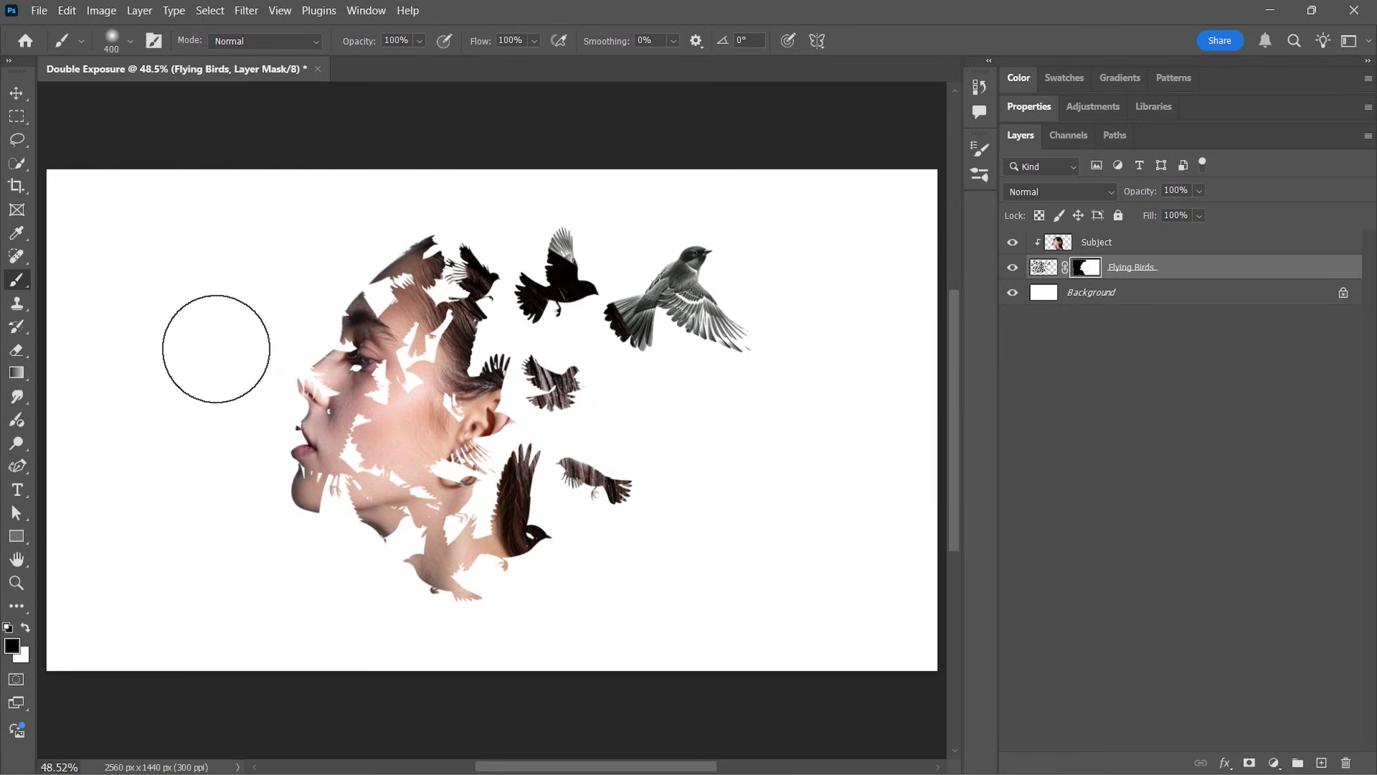
Place a duplicate of the Subject layer directly below Flying Birds and hide it with a black layer mask.
click(1107, 247)
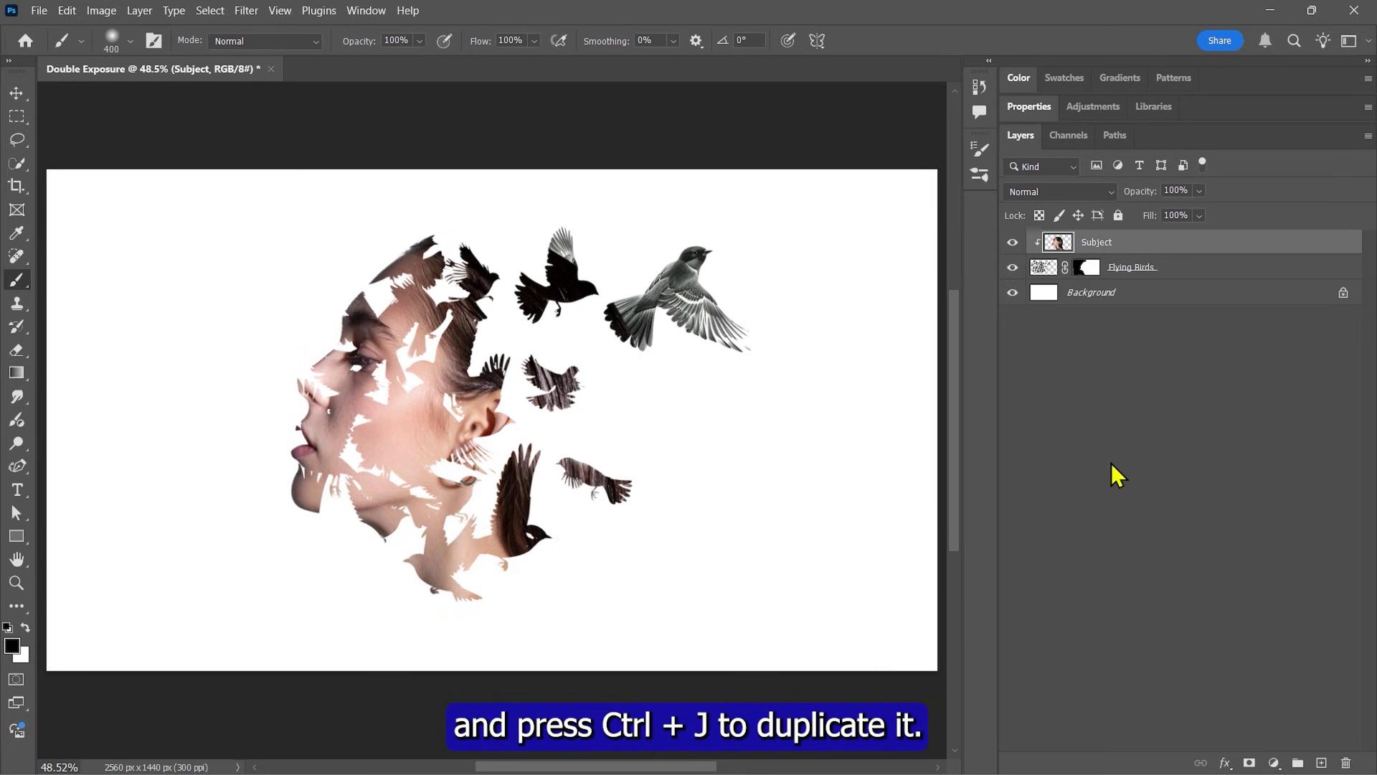
key(ctrl+j)
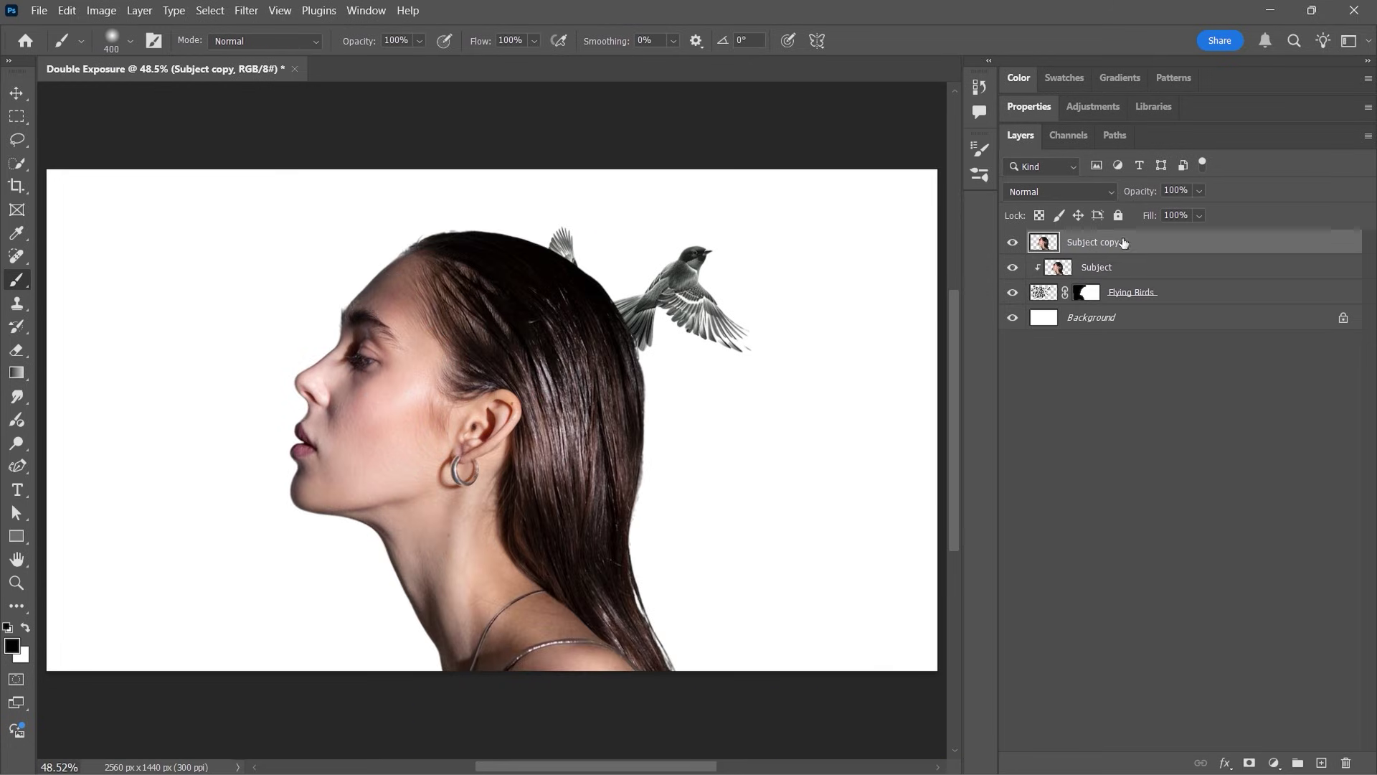
drag(1099, 246, 1115, 312)
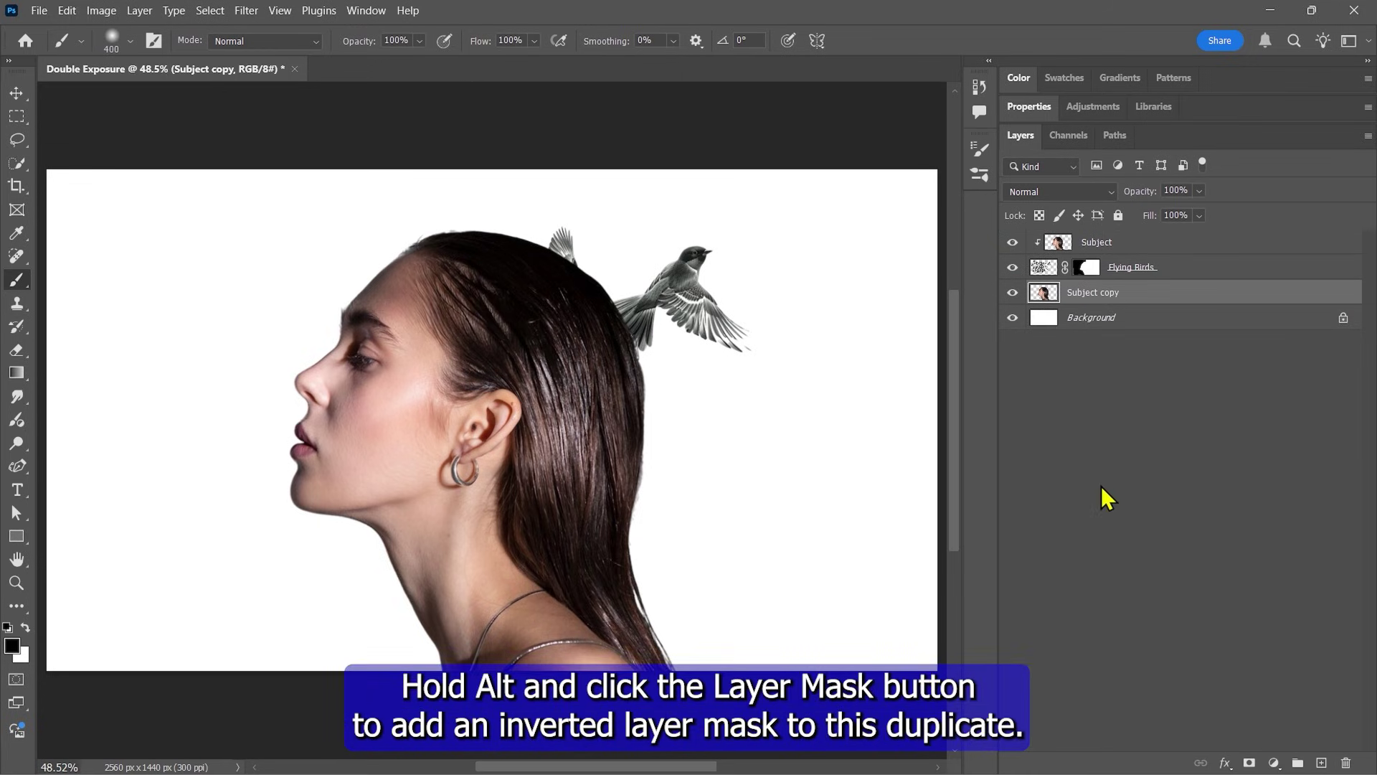
alt+click(1249, 762)
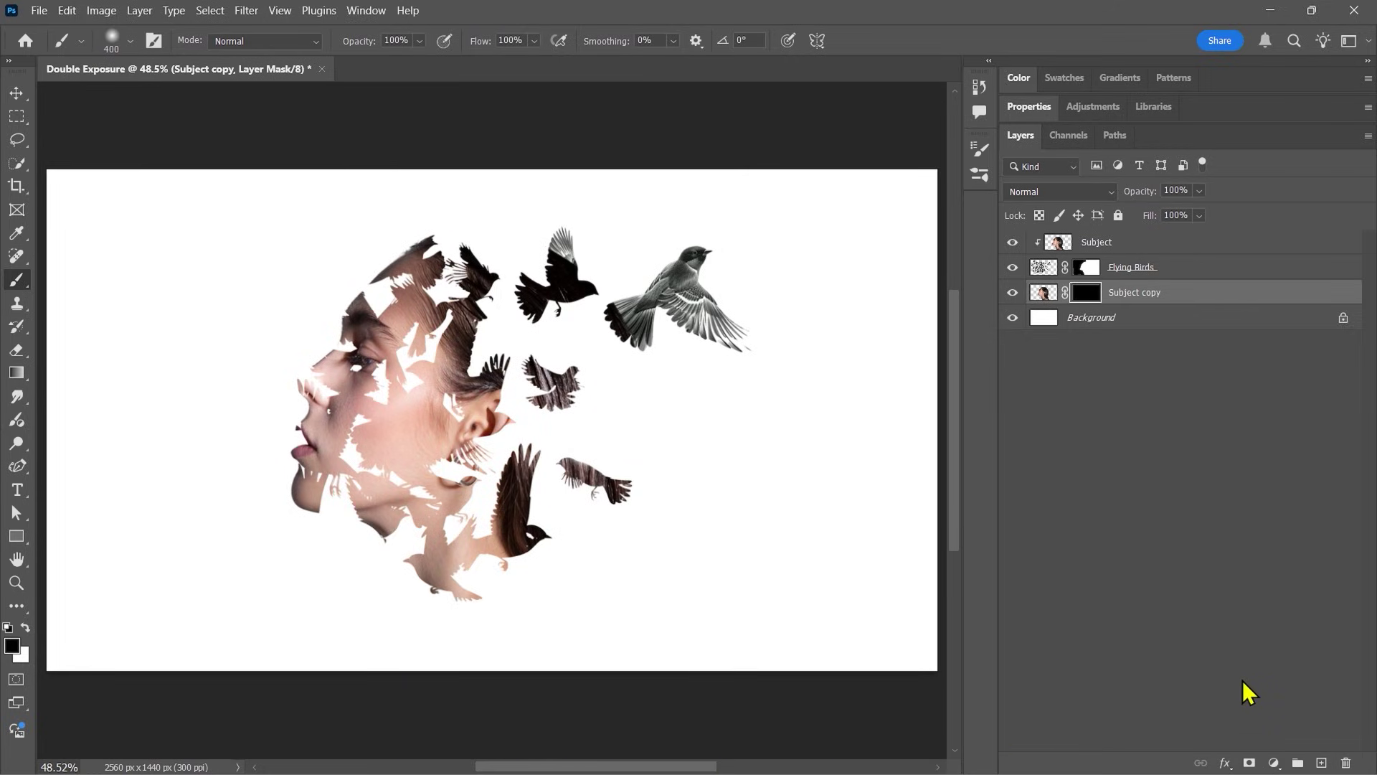
Add a Black & White adjustment layer at the top of the layer stack with the Maximum Black preset.
click(1274, 763)
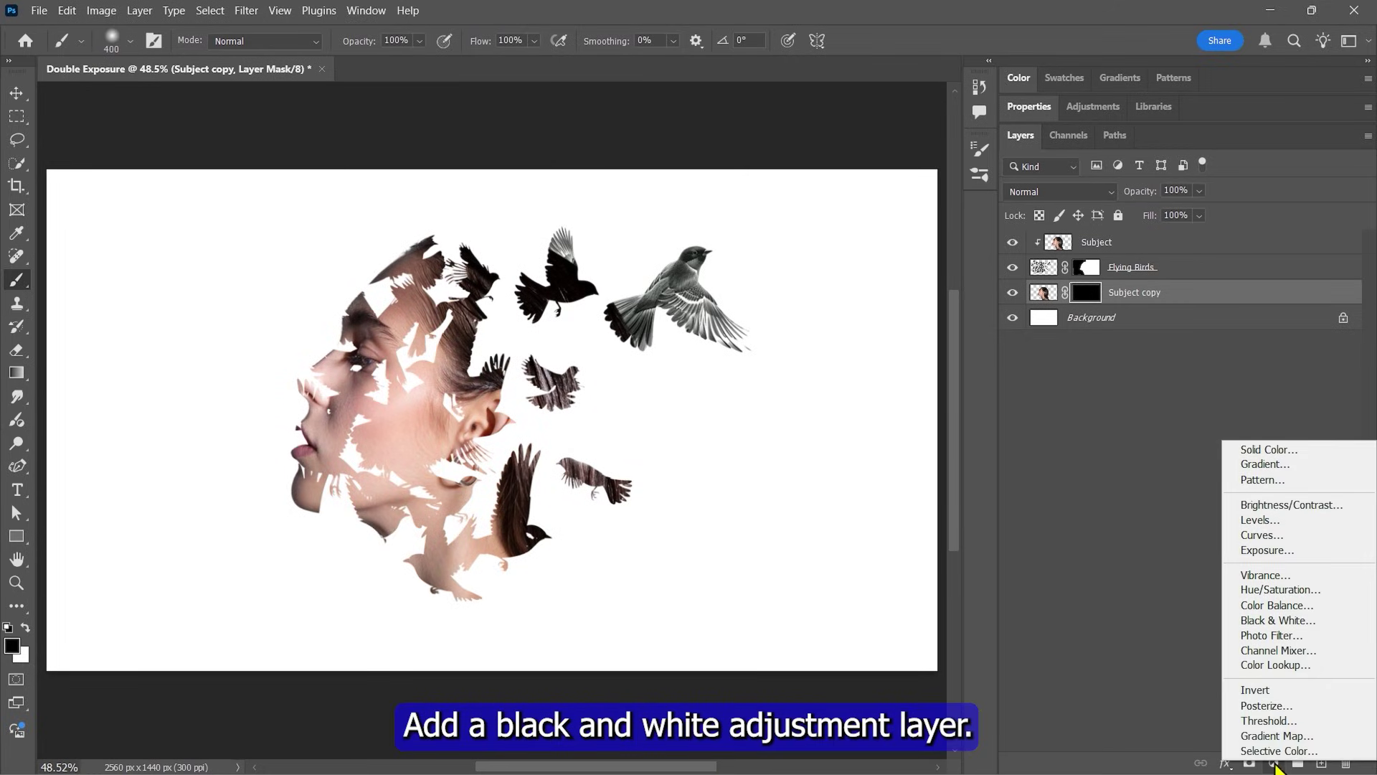
click(1249, 621)
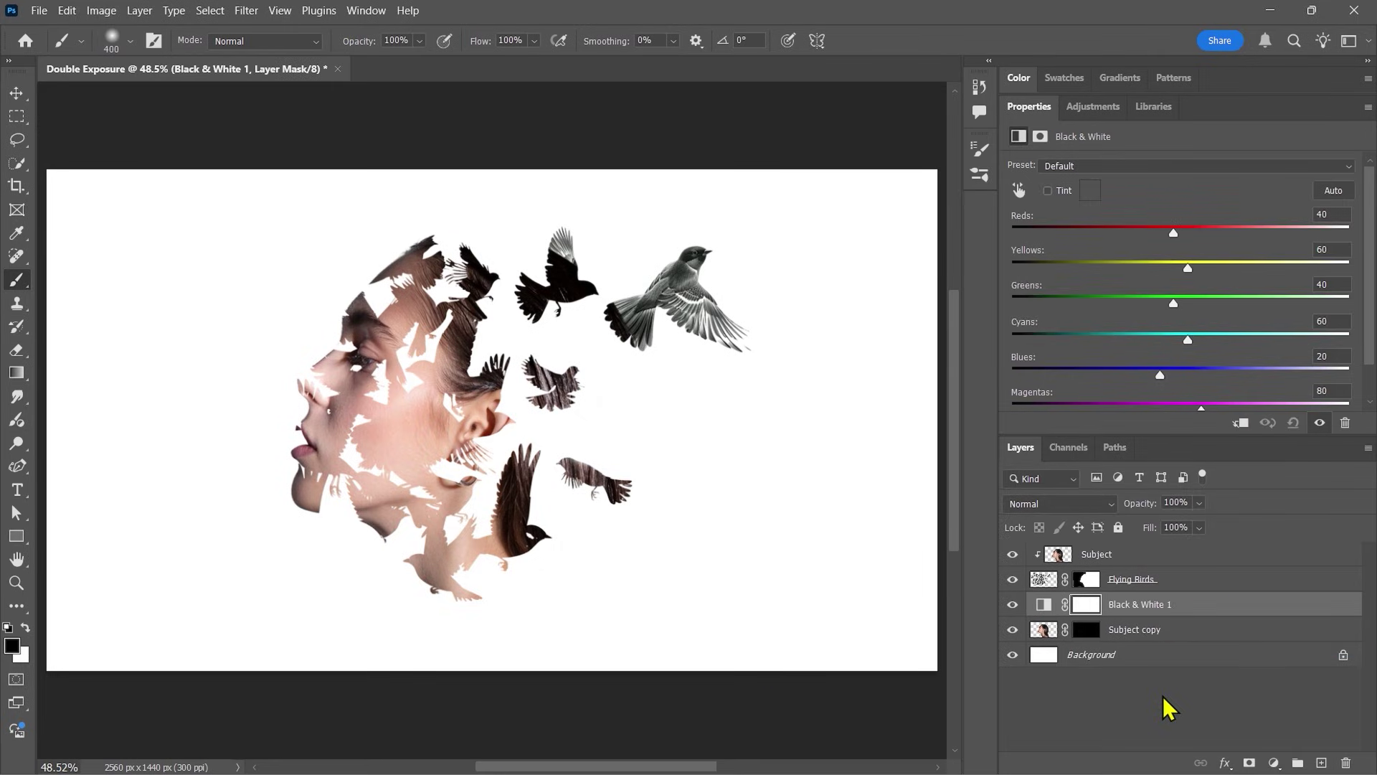
drag(1188, 606, 1193, 544)
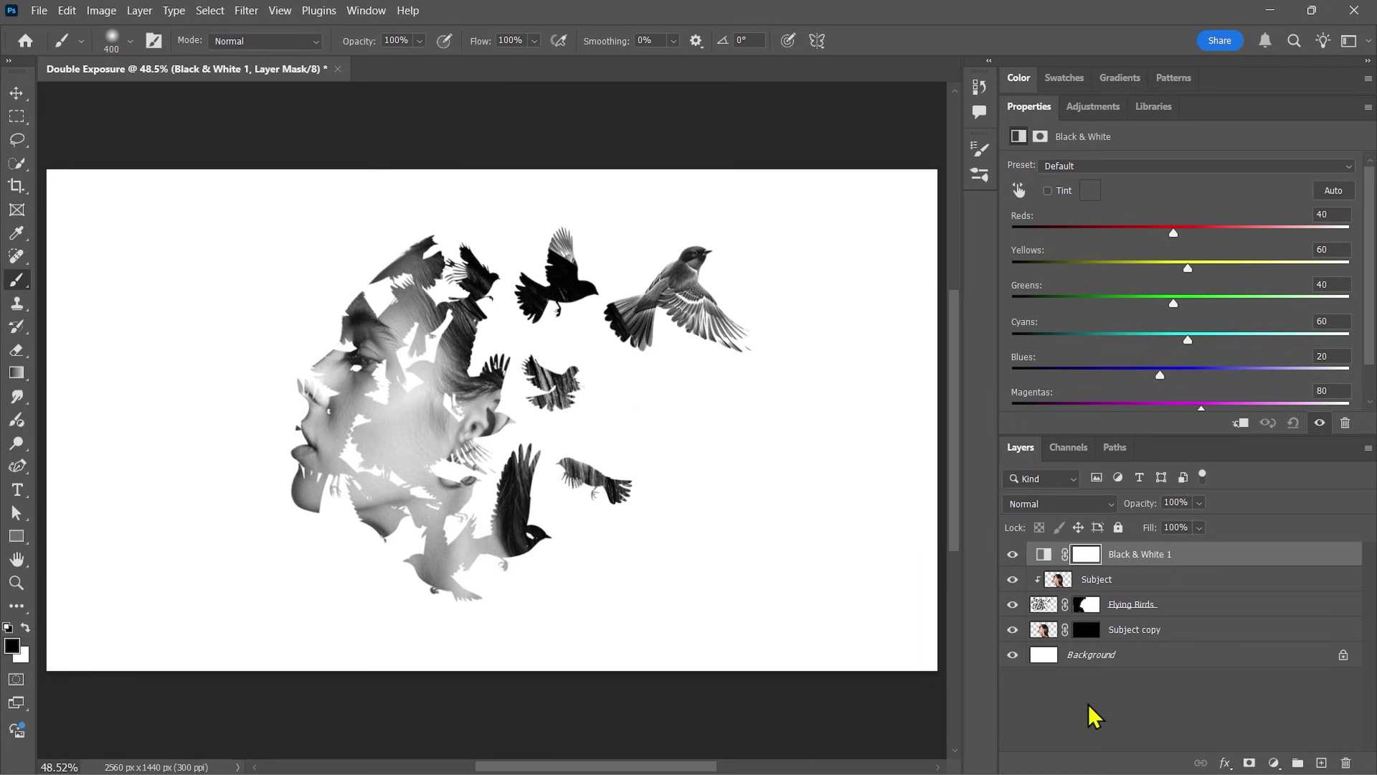
click(1041, 167)
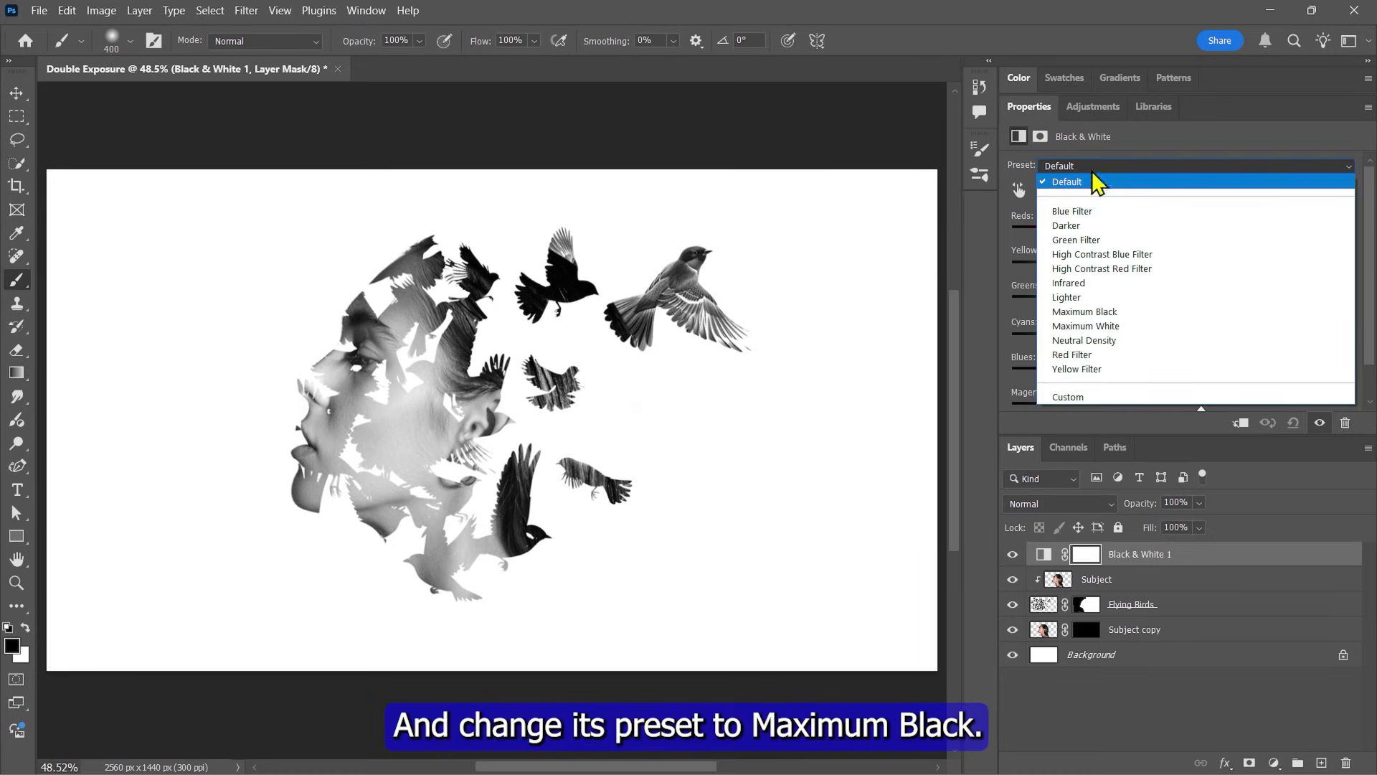
click(1088, 313)
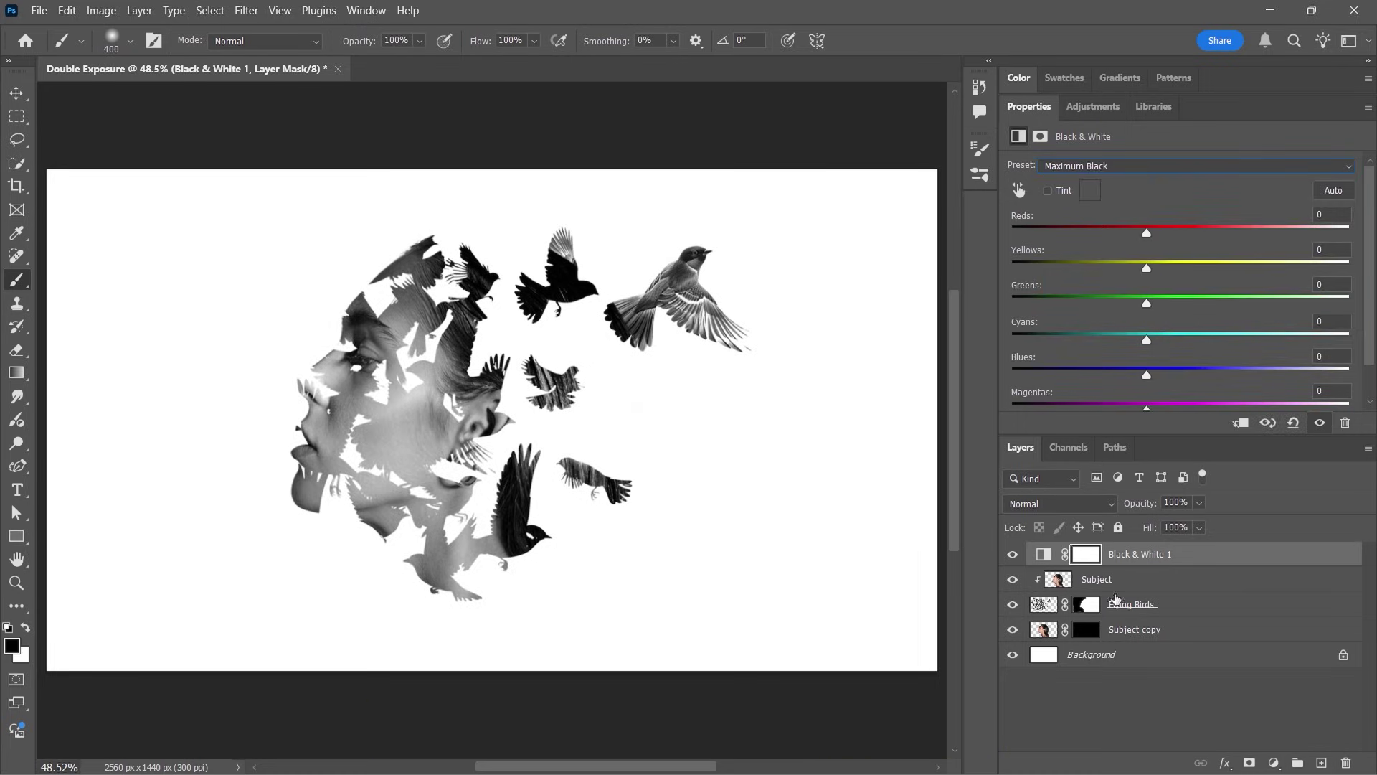
double_click(1030, 108)
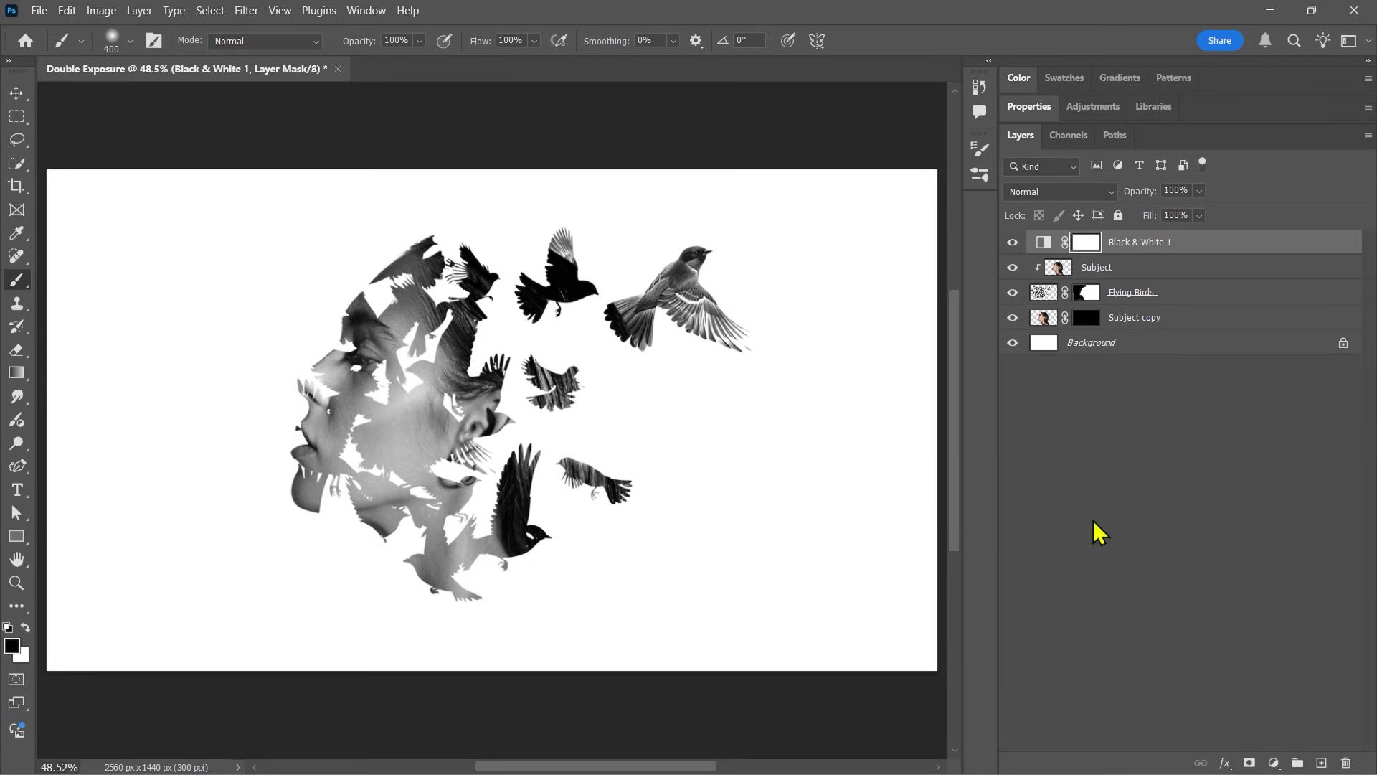
Add a layer mask to the clipped Subject layer and paint black at 200 px over the birds behind the face to remove the portrait texture.
click(1108, 271)
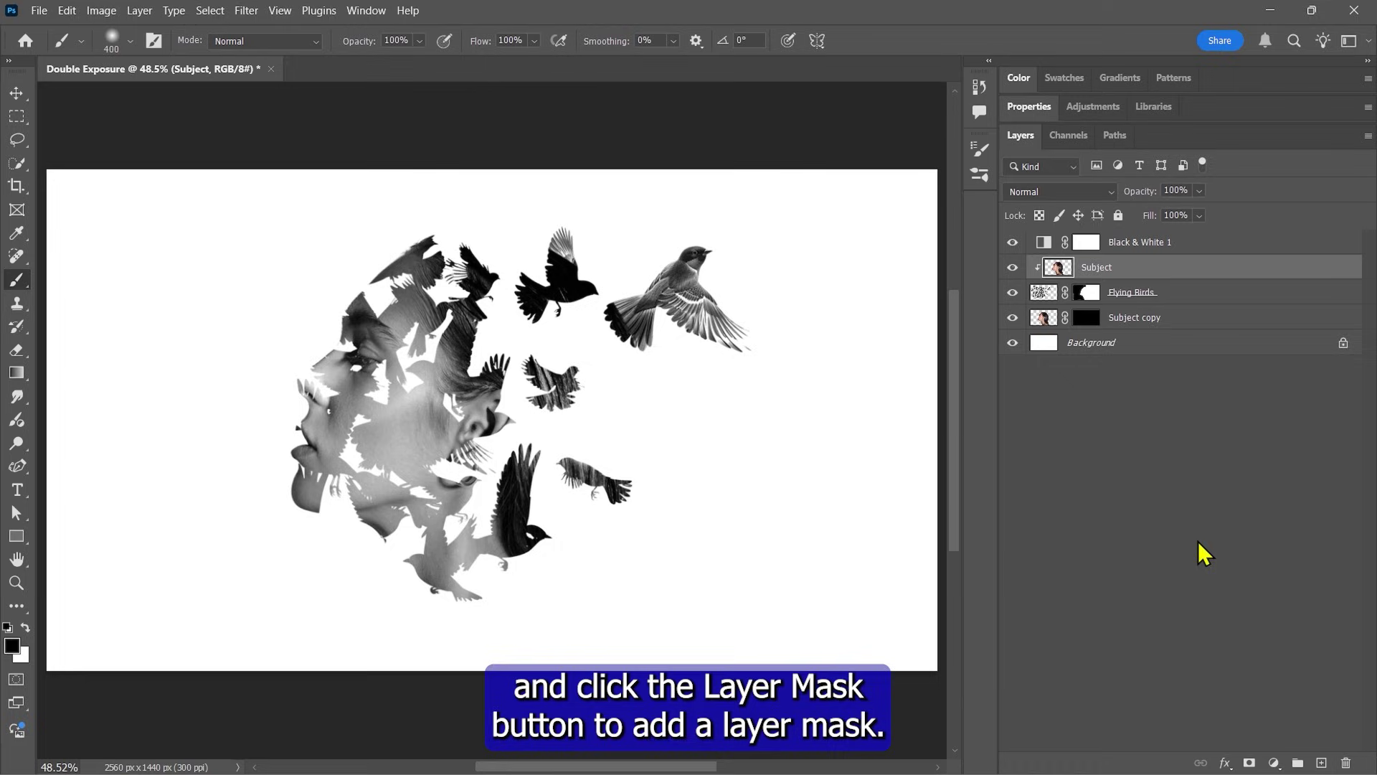
click(1249, 765)
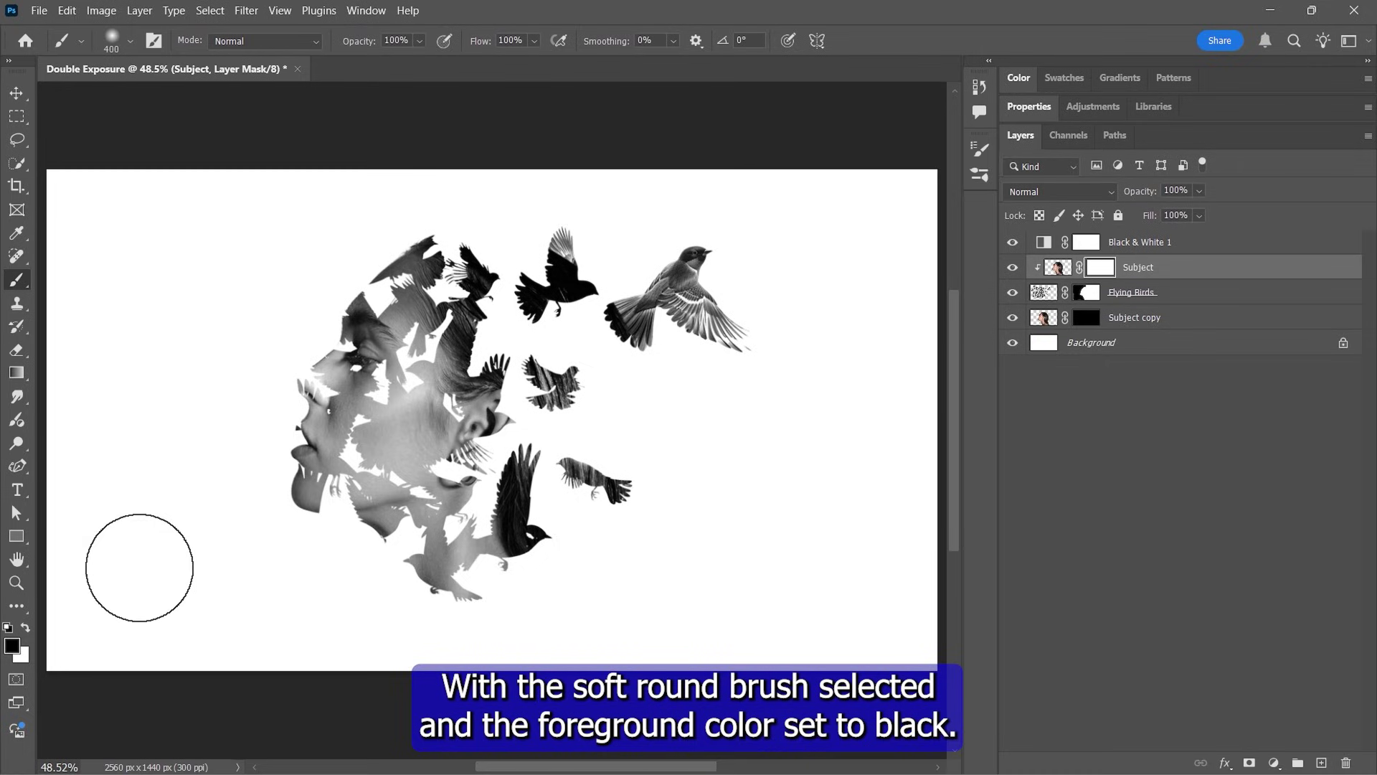
key(bracketleft)
key(bracketleft)
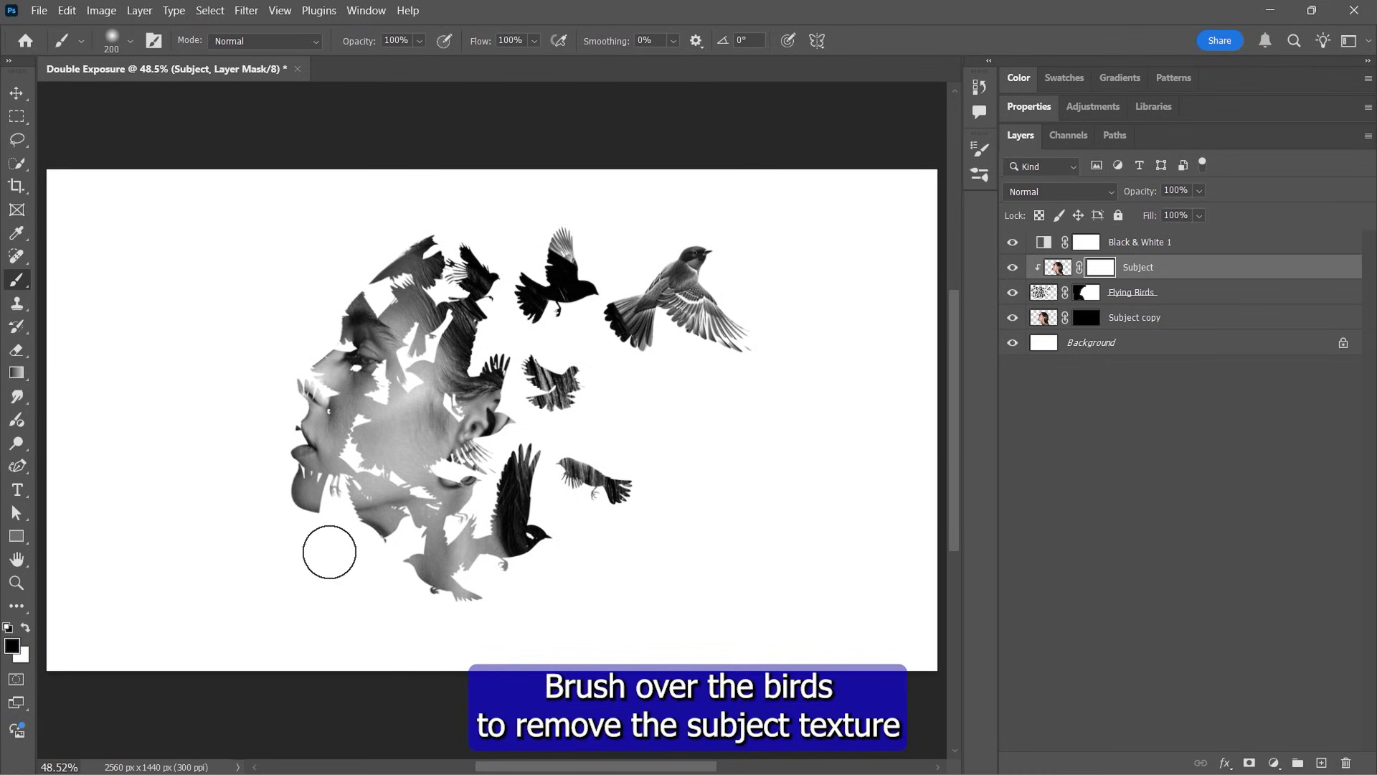
mouse_move(542, 287)
mouse_down()
mouse_move(564, 324)
mouse_move(537, 453)
mouse_move(561, 521)
mouse_move(499, 581)
mouse_move(461, 508)
mouse_move(436, 541)
mouse_move(508, 373)
mouse_move(411, 550)
mouse_move(422, 474)
mouse_move(441, 510)
mouse_up()
Paint over the front face area on the Subject mask with a 175 px black brush at 30% opacity to partly reveal the birds.
key(bracketleft)
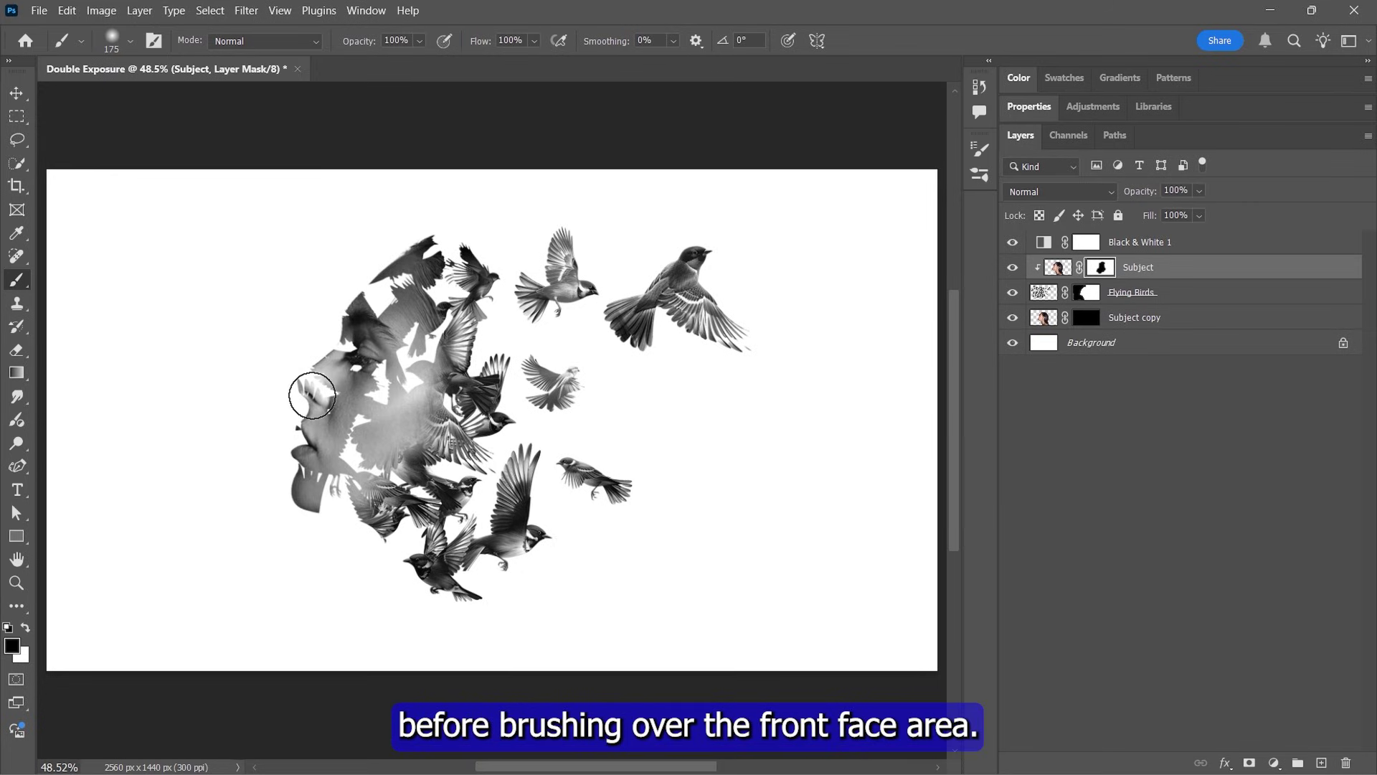
click(419, 41)
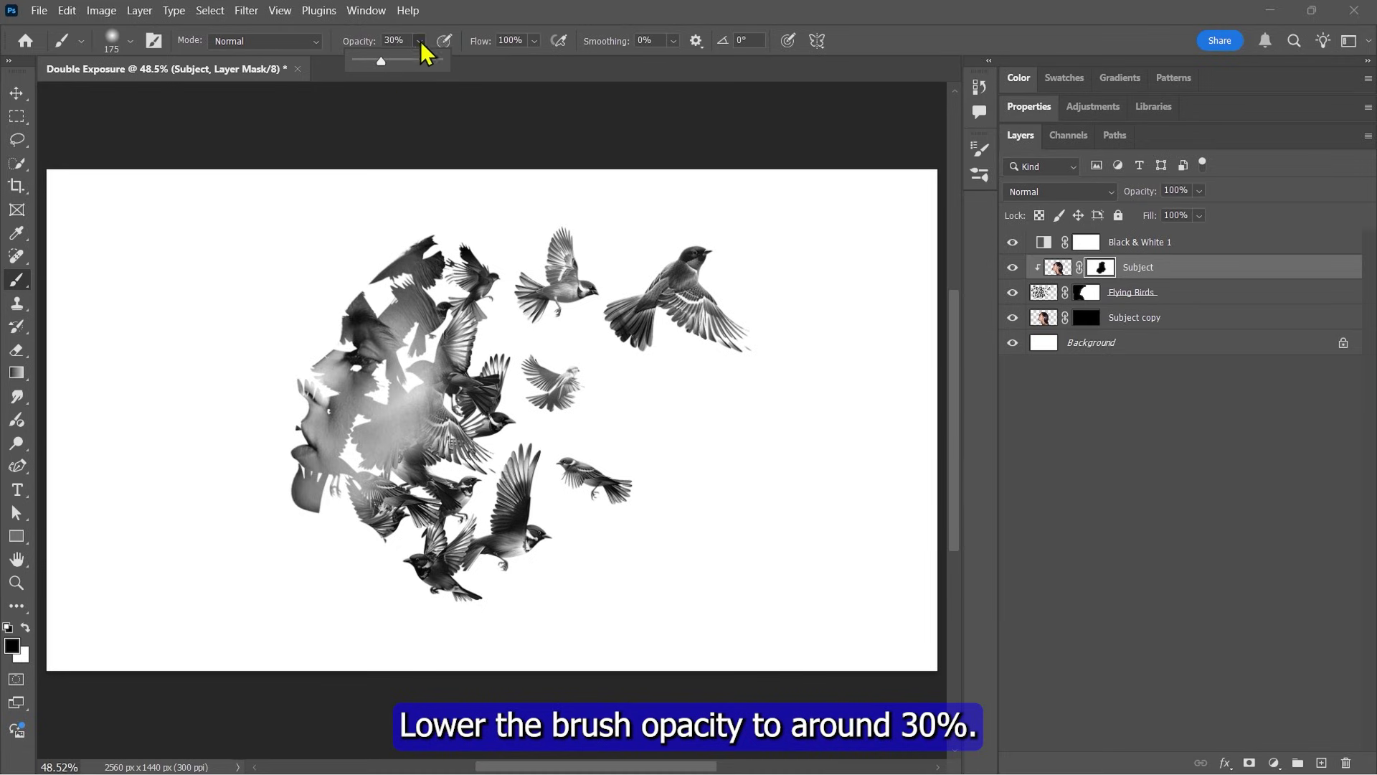
mouse_move(376, 443)
mouse_down()
mouse_move(393, 469)
mouse_move(369, 359)
mouse_move(409, 393)
mouse_move(364, 391)
mouse_move(301, 428)
mouse_move(324, 416)
mouse_move(315, 492)
mouse_move(362, 448)
mouse_move(411, 464)
mouse_move(378, 440)
mouse_move(521, 359)
mouse_move(482, 369)
mouse_move(426, 465)
mouse_move(316, 405)
mouse_move(473, 499)
mouse_move(355, 387)
mouse_move(482, 484)
mouse_move(366, 487)
mouse_move(413, 483)
mouse_move(400, 533)
mouse_move(445, 532)
mouse_move(394, 313)
mouse_move(506, 572)
mouse_up()
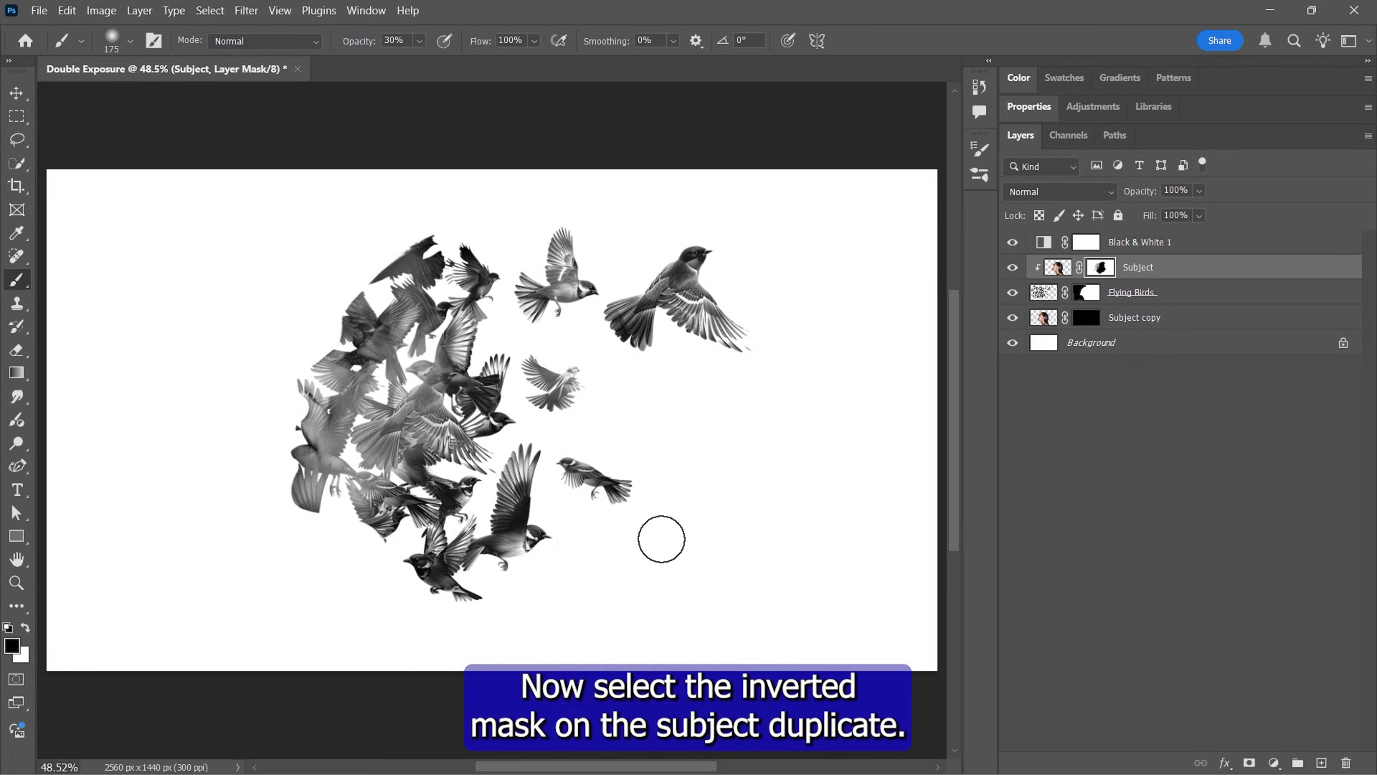
Paint white at 100% opacity on the Subject copy mask along the forehead, nose, lips and chin to bring back facial details.
click(1086, 320)
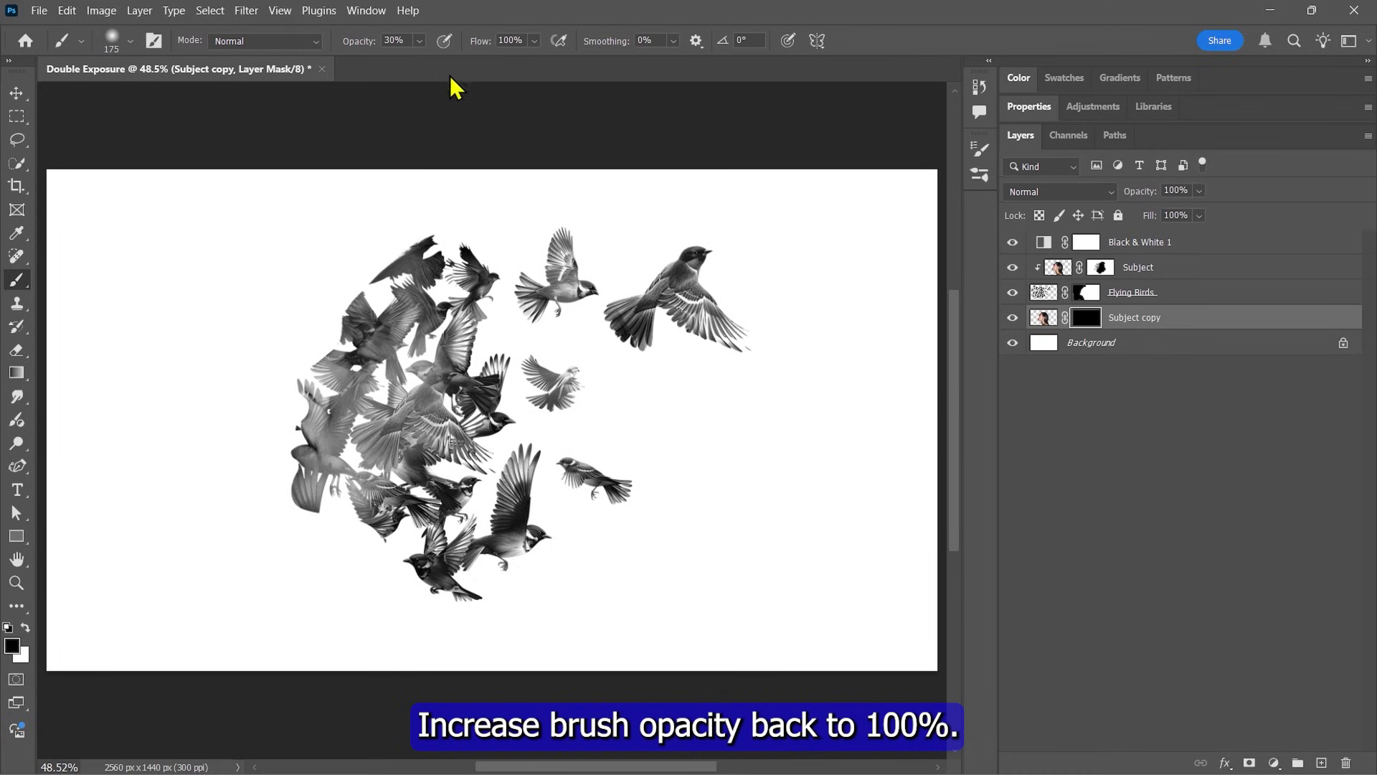
click(421, 42)
drag(429, 62, 494, 62)
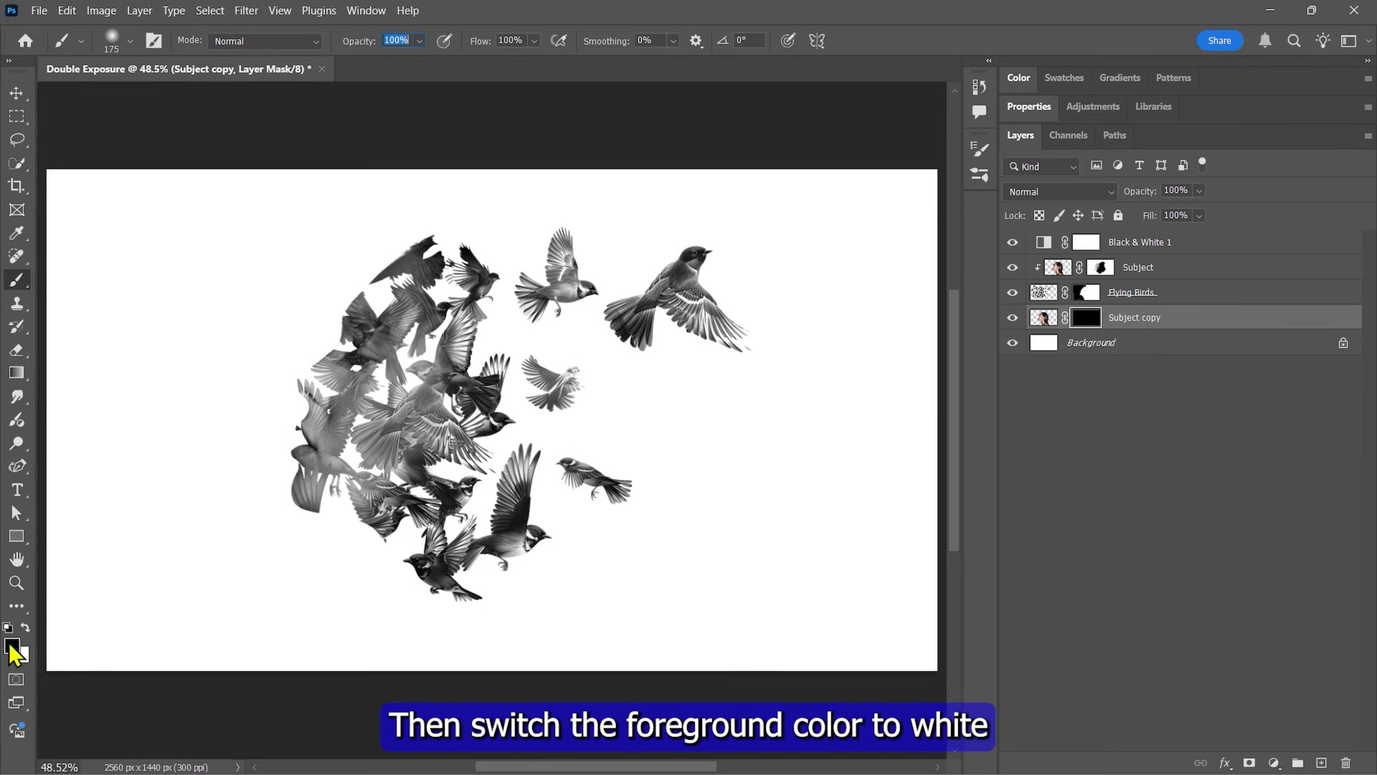
click(24, 630)
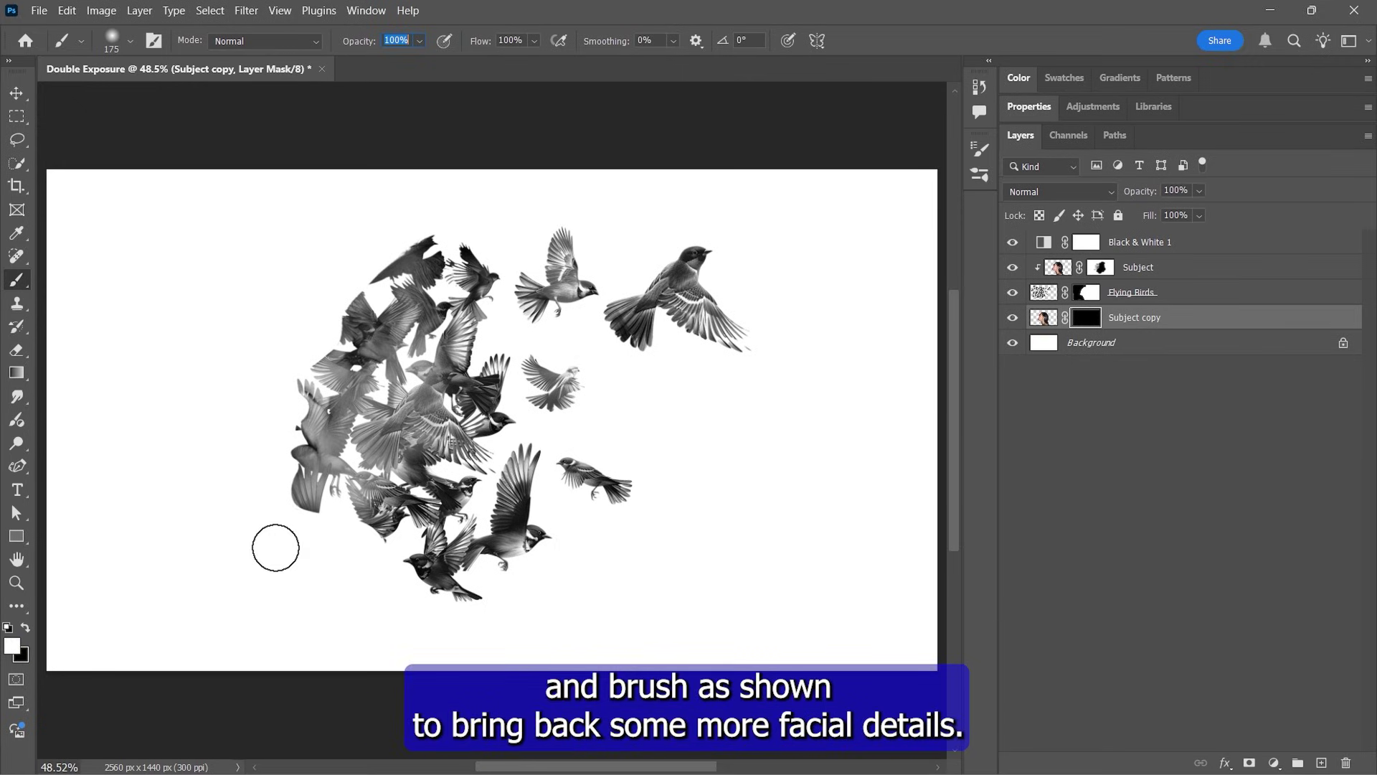
mouse_move(273, 547)
mouse_down()
mouse_move(299, 521)
mouse_move(288, 483)
mouse_move(300, 428)
mouse_move(310, 458)
mouse_move(298, 425)
mouse_move(286, 429)
mouse_move(287, 381)
mouse_move(364, 462)
mouse_up()
key(bracketleft)
key(bracketleft)
key(bracketleft)
key(bracketleft)
key(bracketleft)
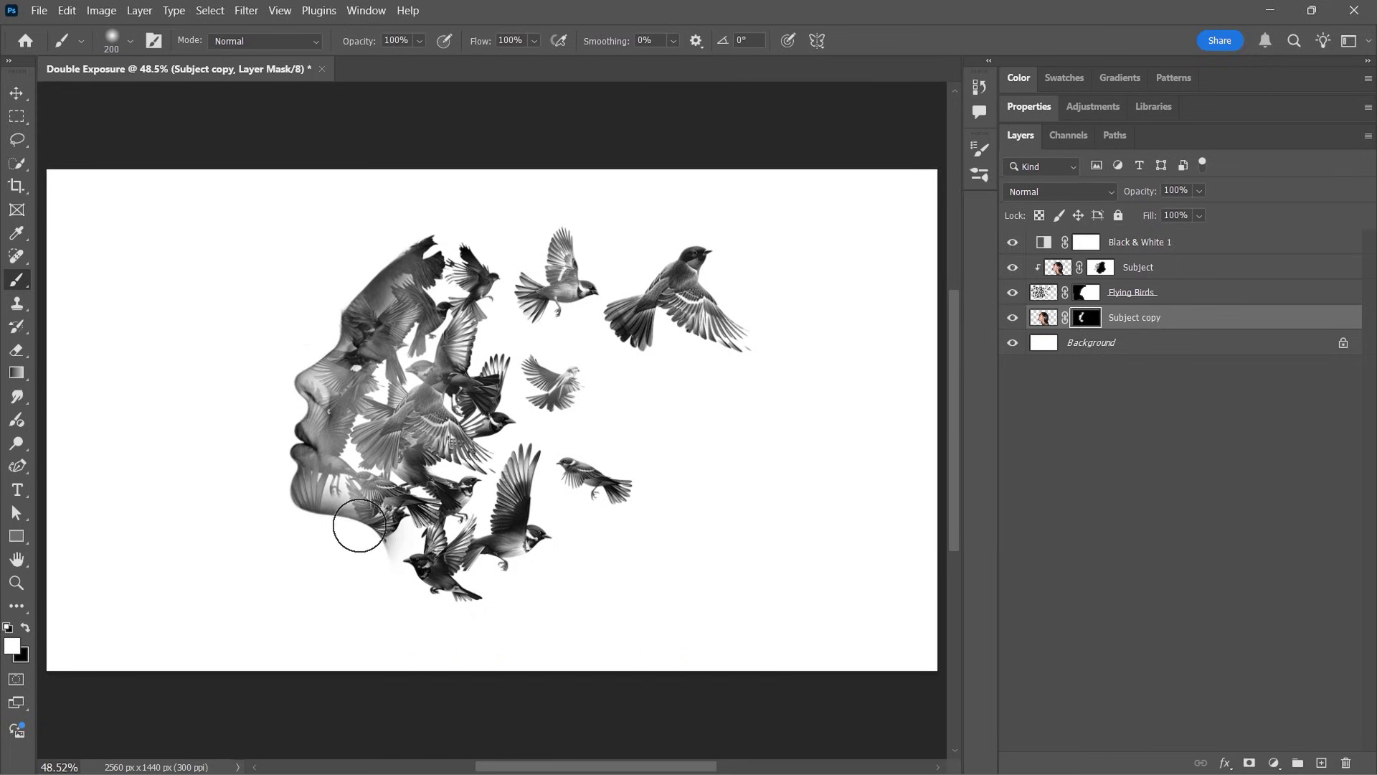
key(bracketleft)
key(bracketleft)
key(bracketleft)
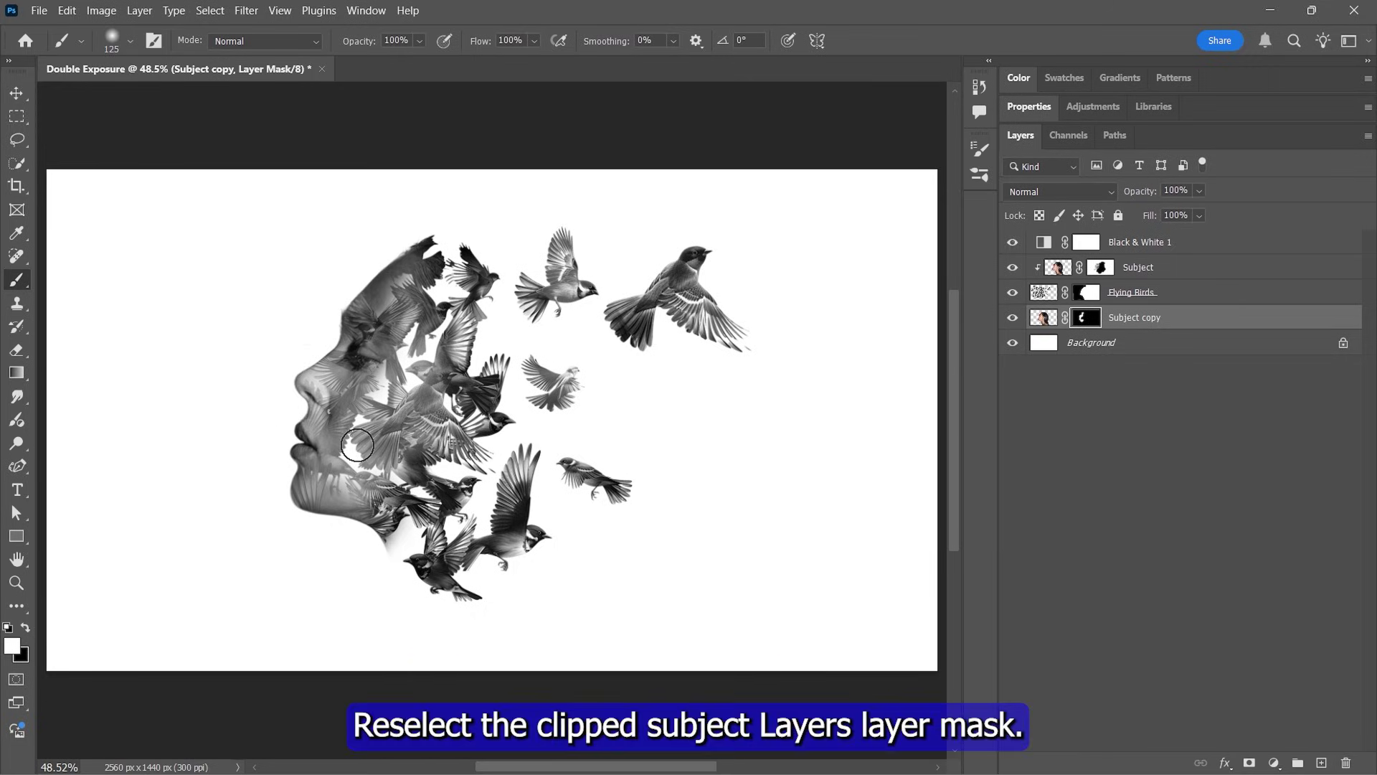
Paint black on the clipped Subject layer's mask to reveal more bird detail across the face, reducing the brush to 30% opacity and 90 px.
click(1102, 268)
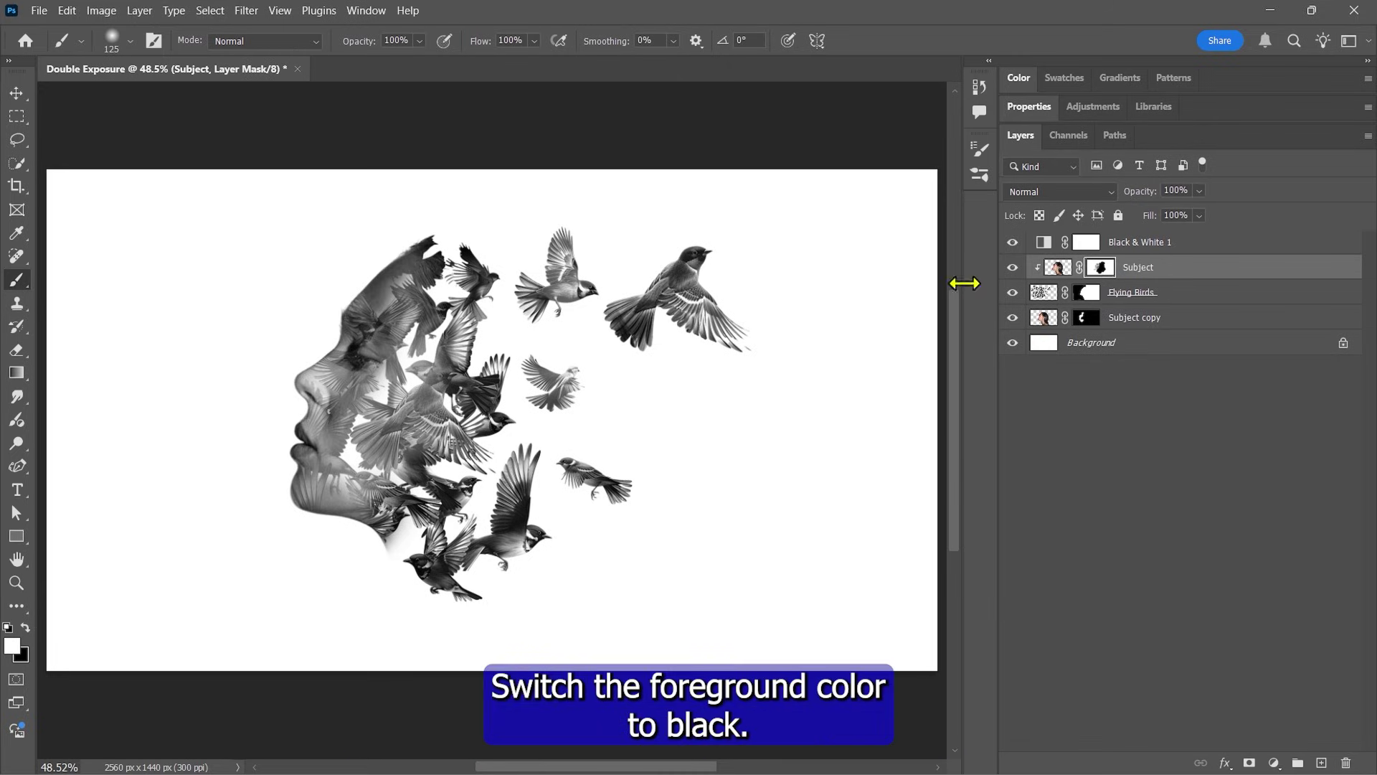
click(26, 627)
mouse_move(390, 418)
mouse_down()
mouse_move(387, 391)
mouse_move(408, 369)
mouse_move(424, 426)
mouse_move(428, 358)
mouse_move(345, 459)
mouse_move(305, 477)
mouse_up()
key(3)
key(bracketleft)
key(bracketleft)
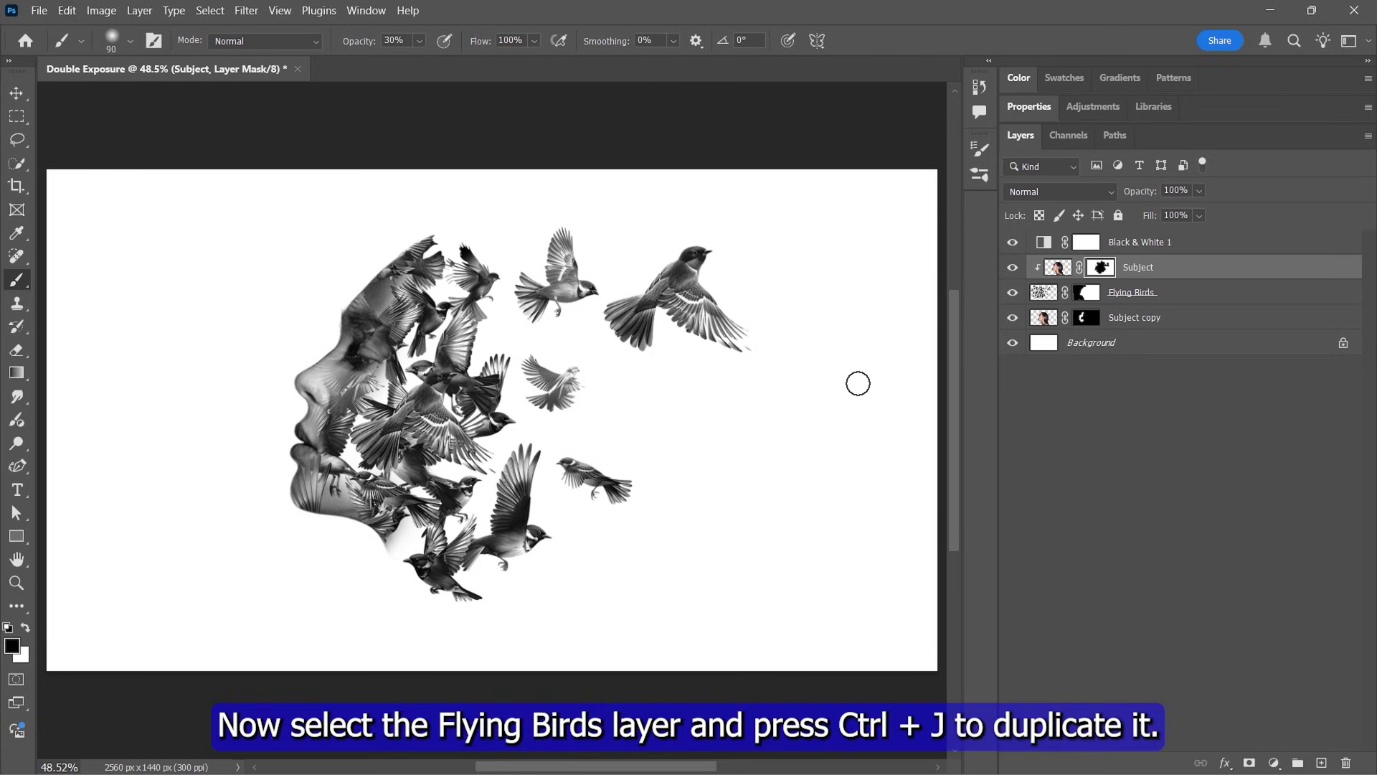
Duplicate the Flying Birds layer.
click(1162, 294)
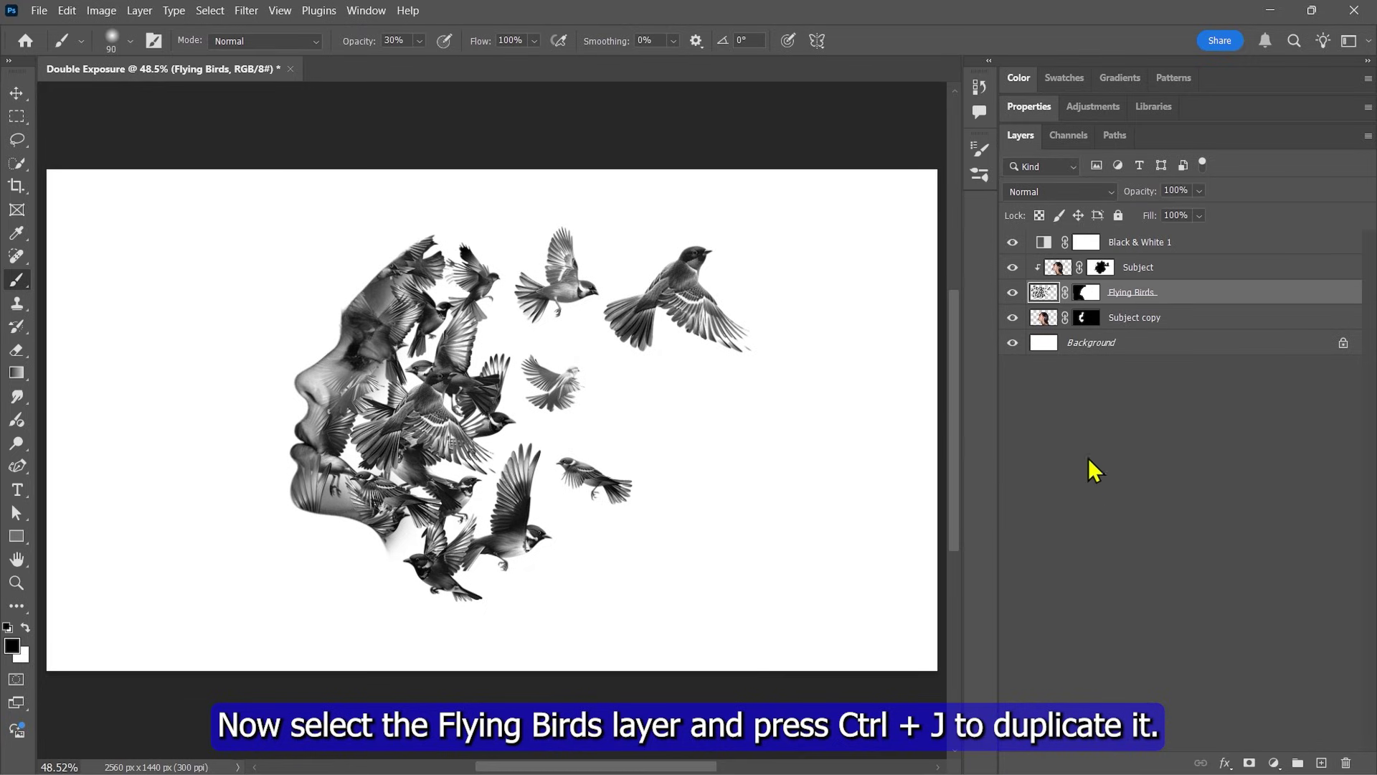
key(ctrl+j)
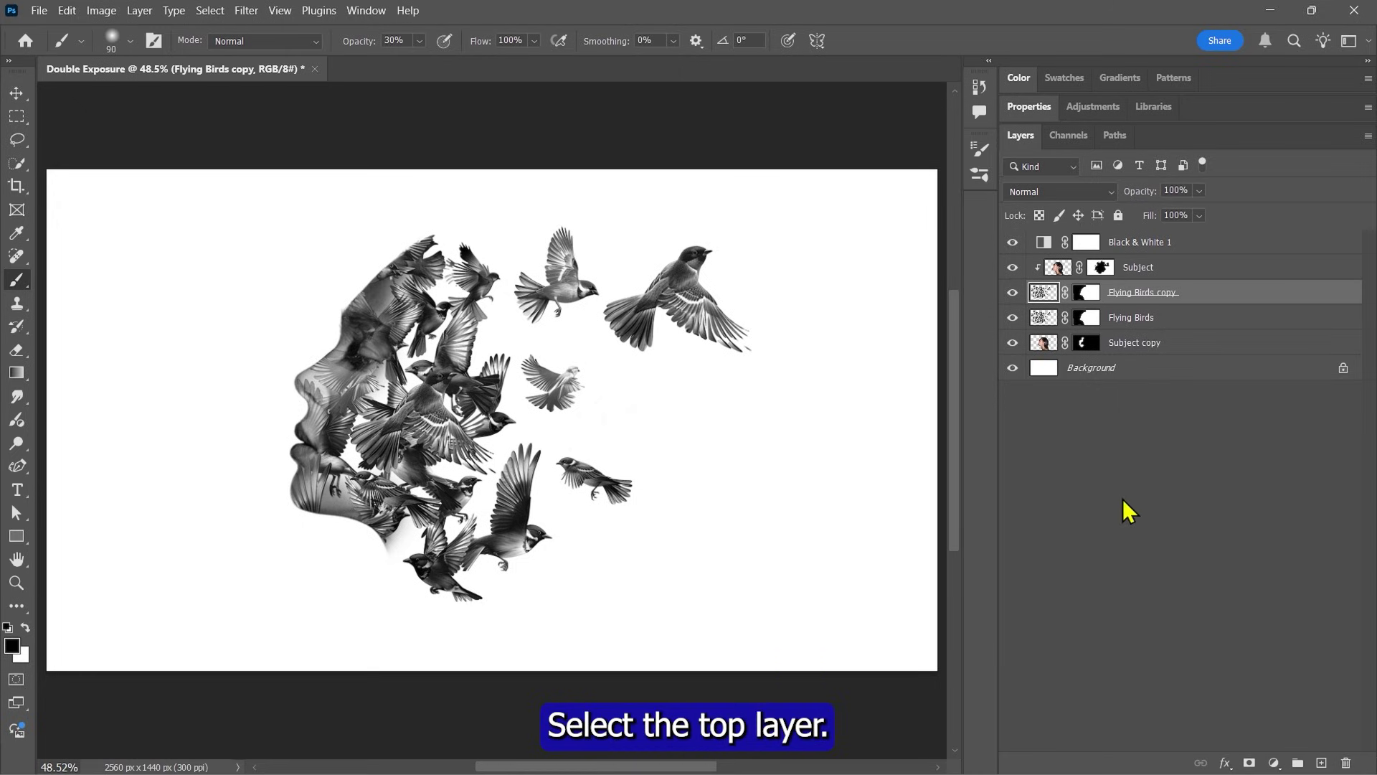
Add a Levels adjustment layer above Black & White 1 with shadow input 13 and highlight input 231.
click(1202, 250)
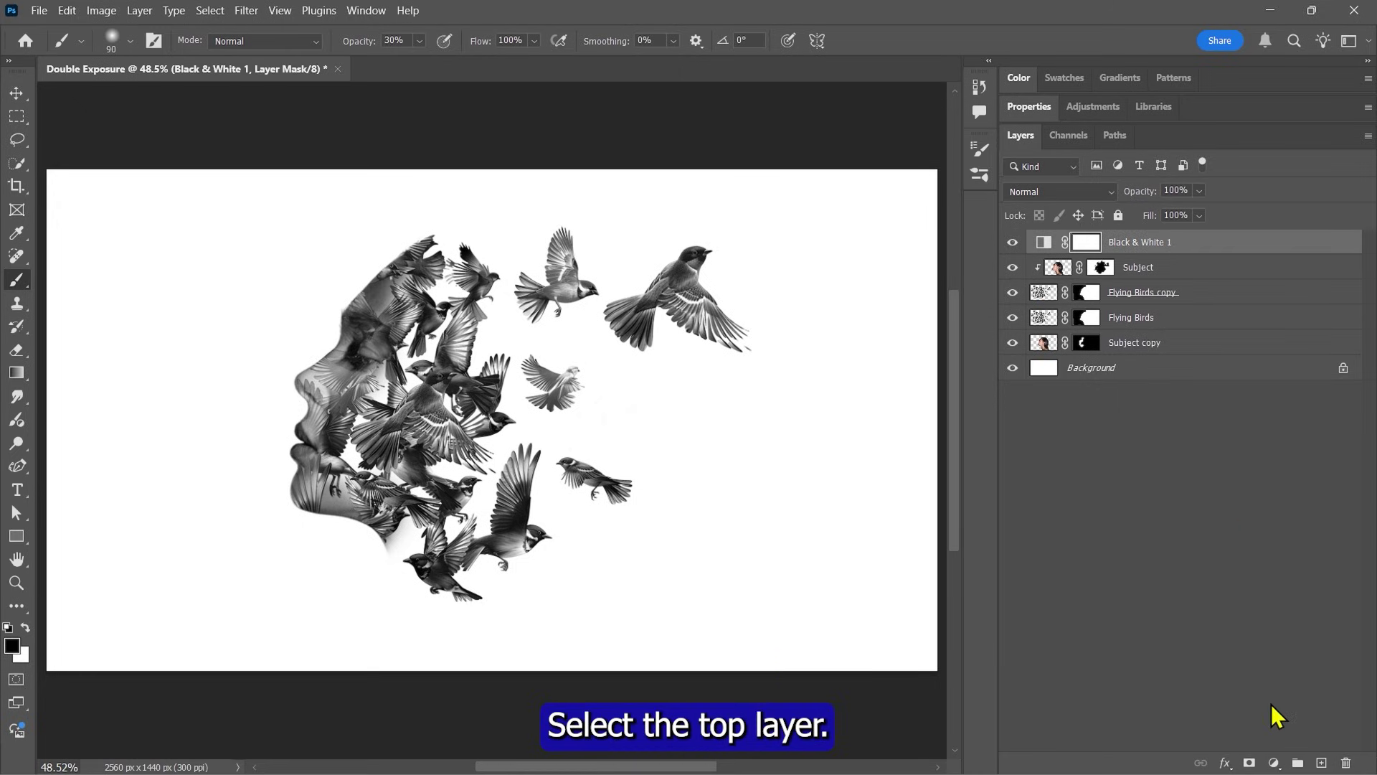
click(1274, 762)
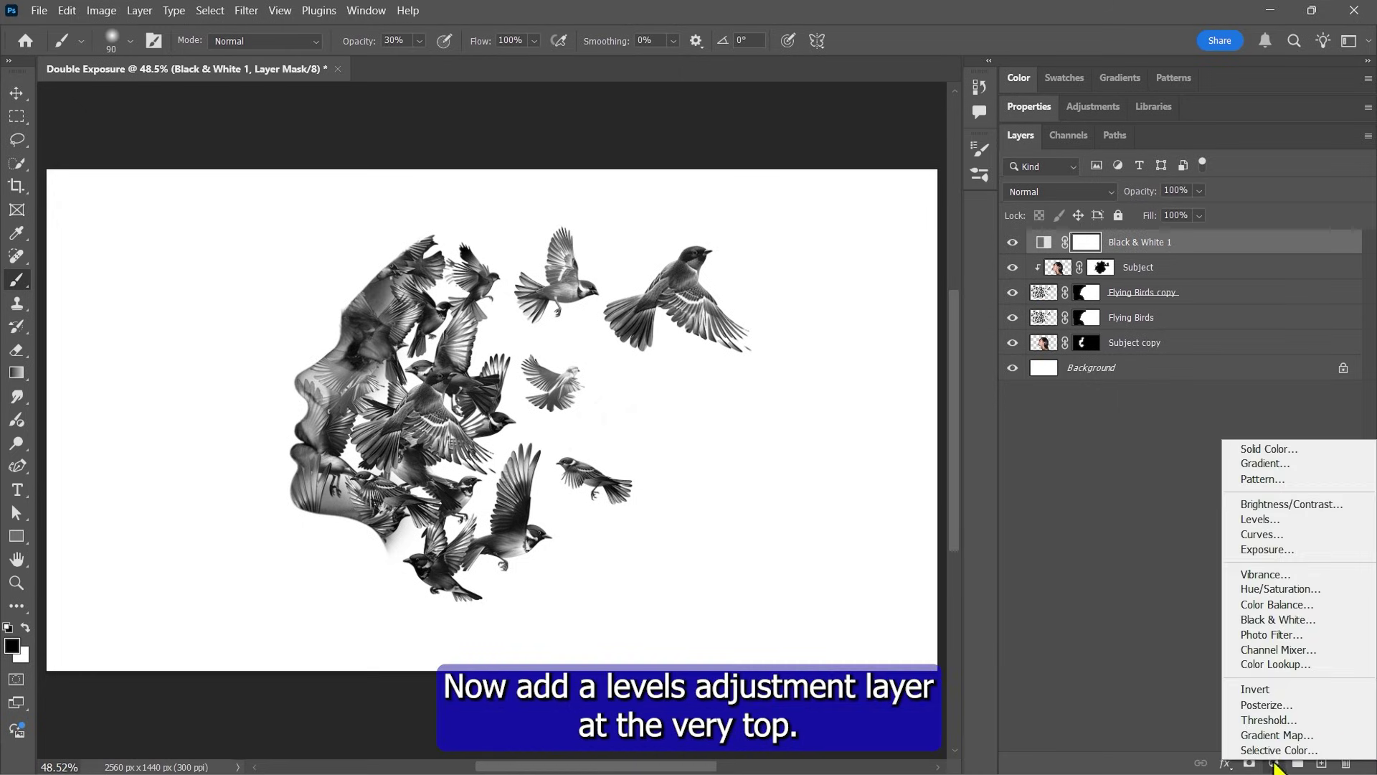
click(1260, 521)
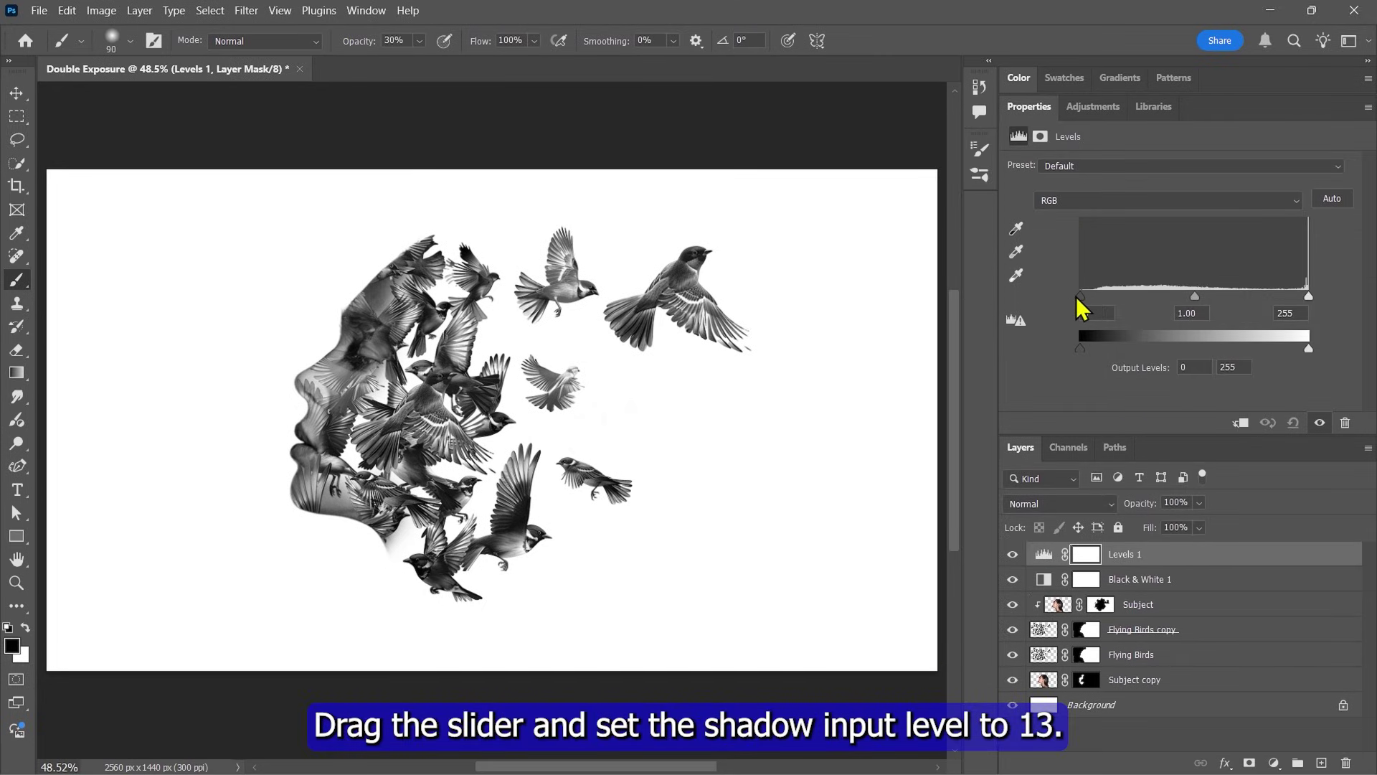
drag(1081, 300, 1097, 312)
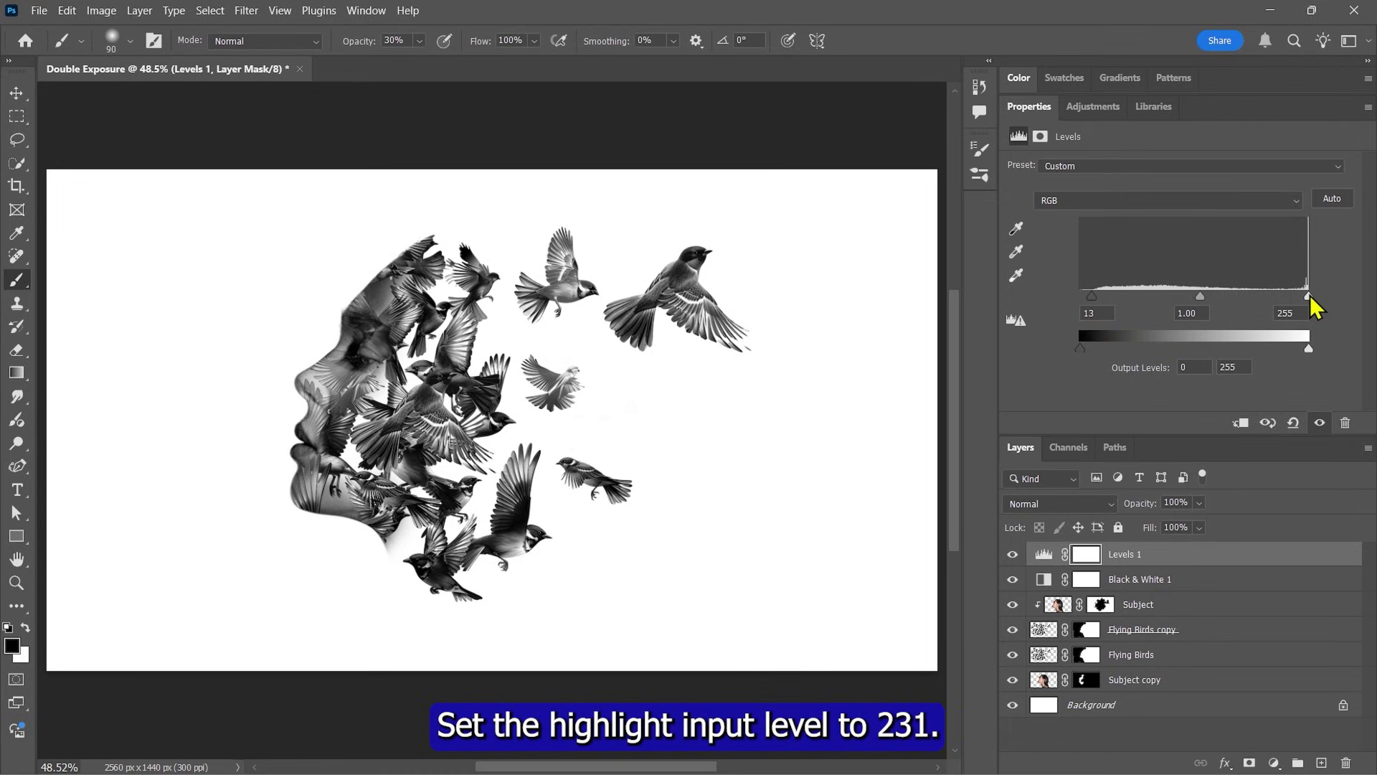
drag(1315, 308, 1289, 312)
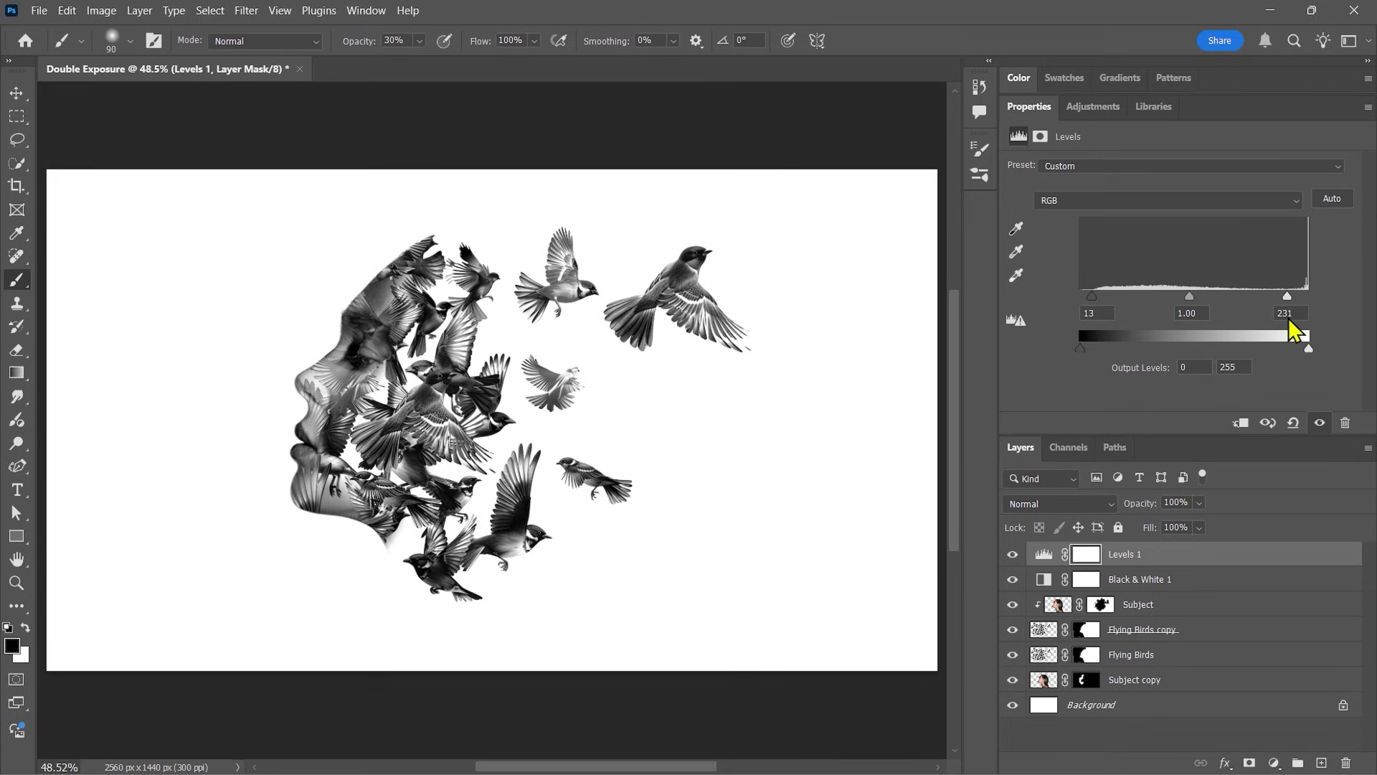
Group the Subject, Flying Birds copy, Flying Birds and Subject copy layers together.
key(v)
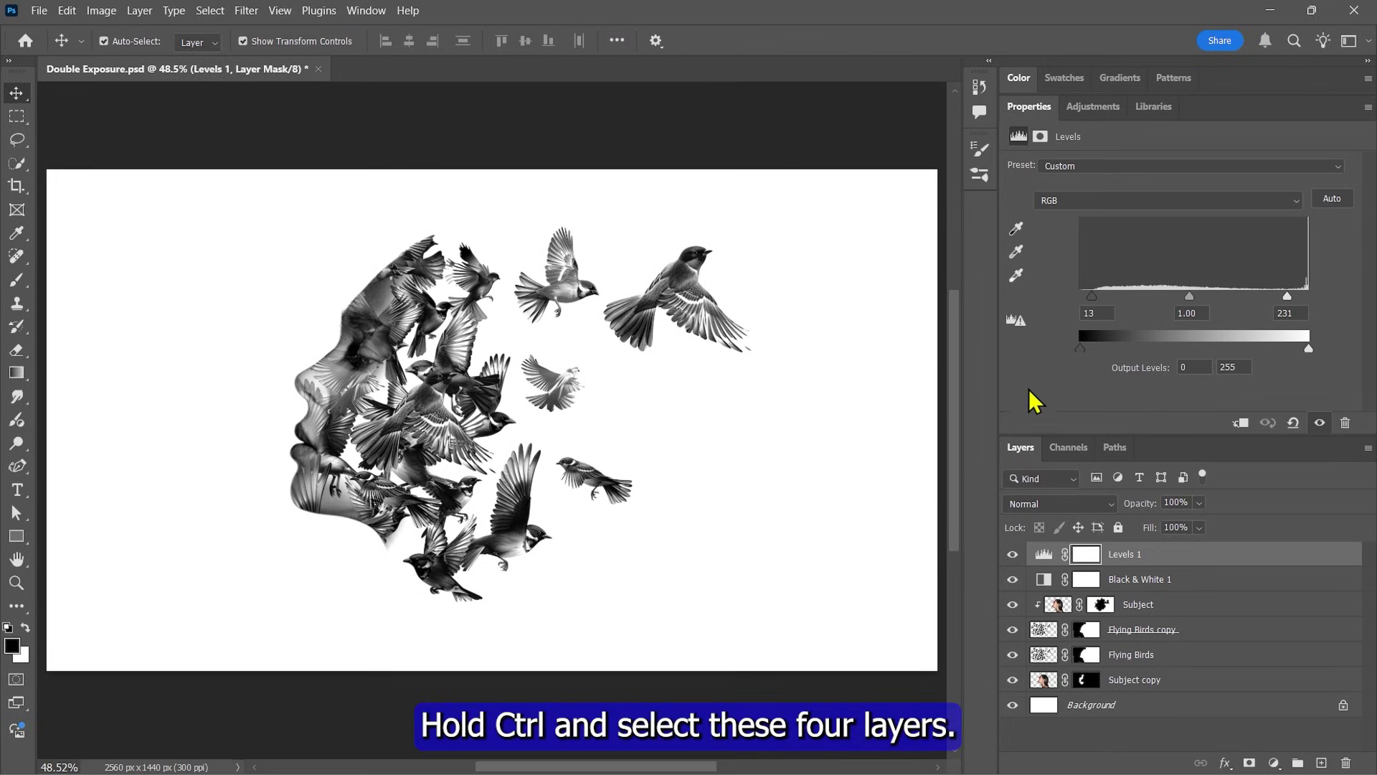
click(1089, 604)
ctrl+click(1141, 629)
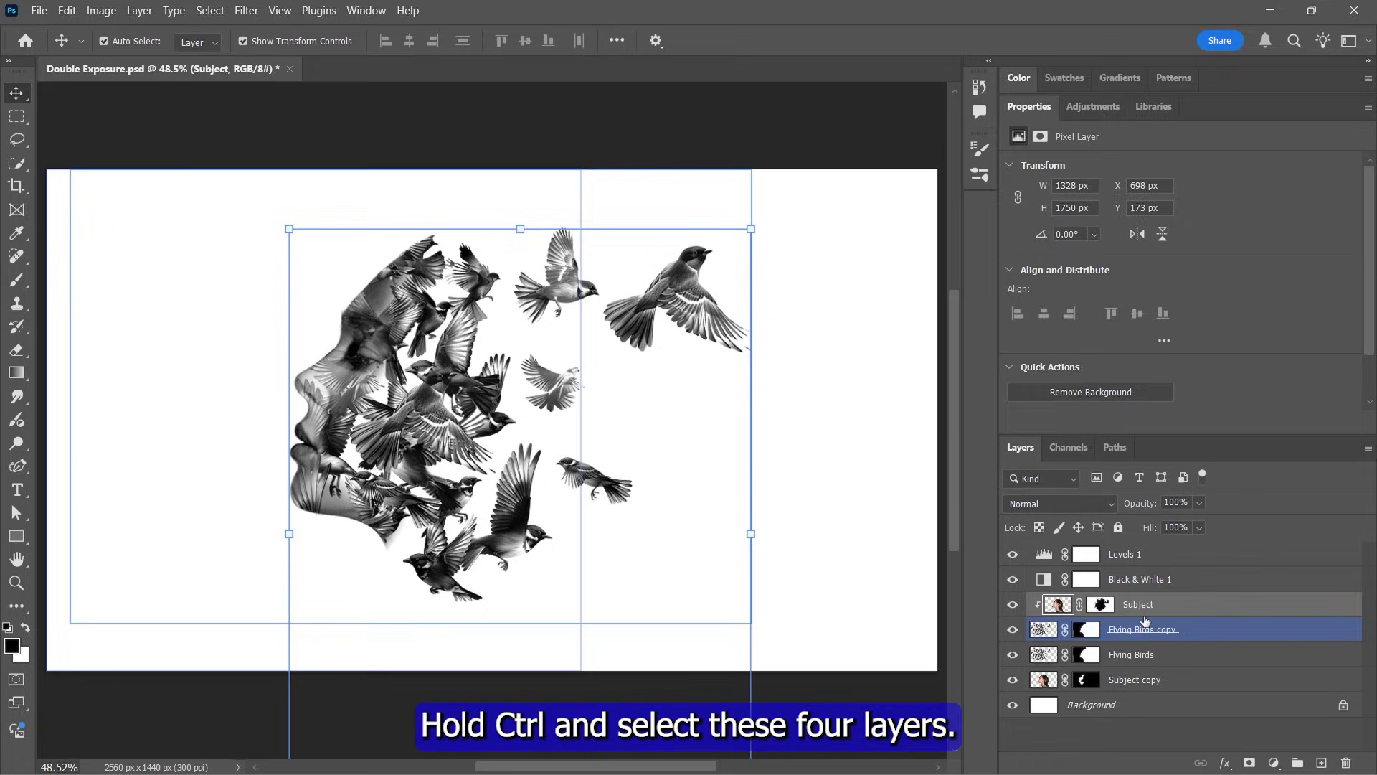
ctrl+click(1140, 655)
ctrl+click(1140, 679)
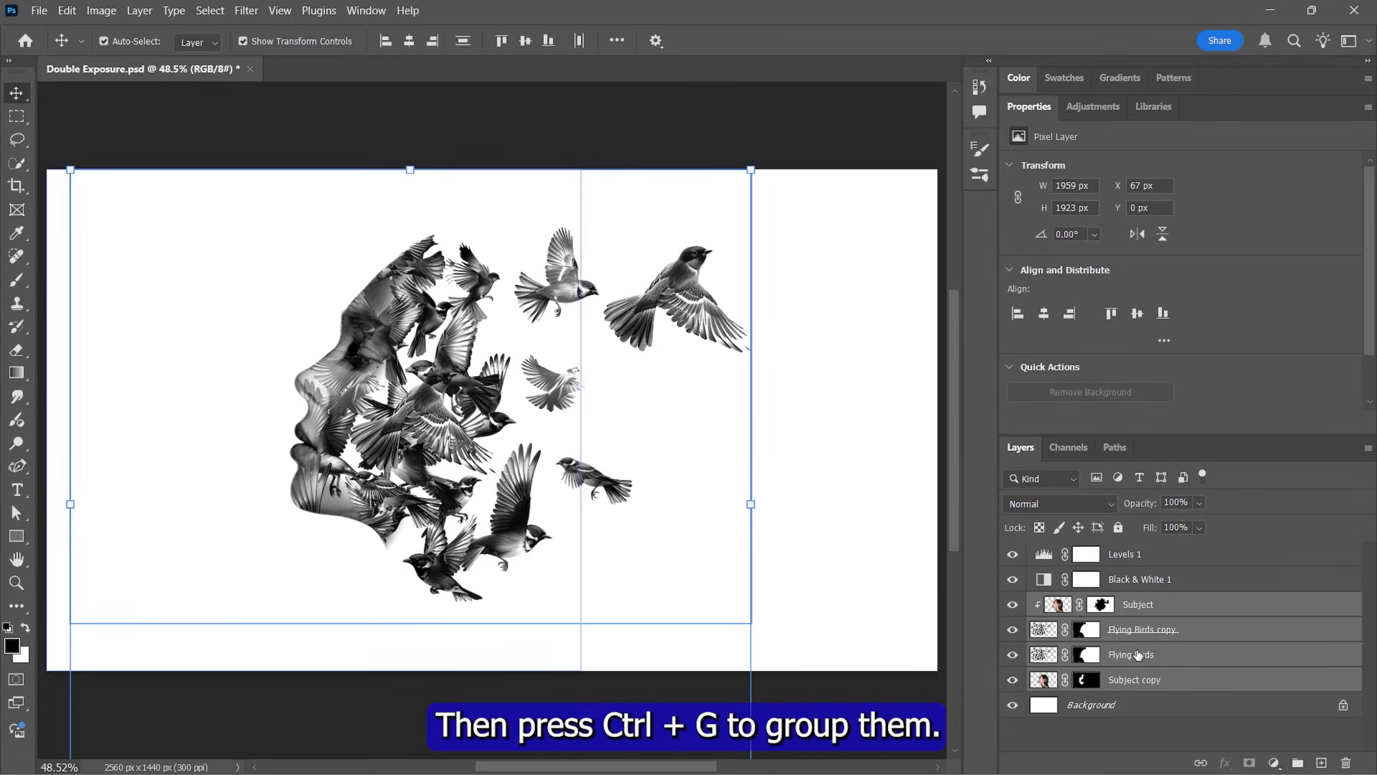
key(ctrl+g)
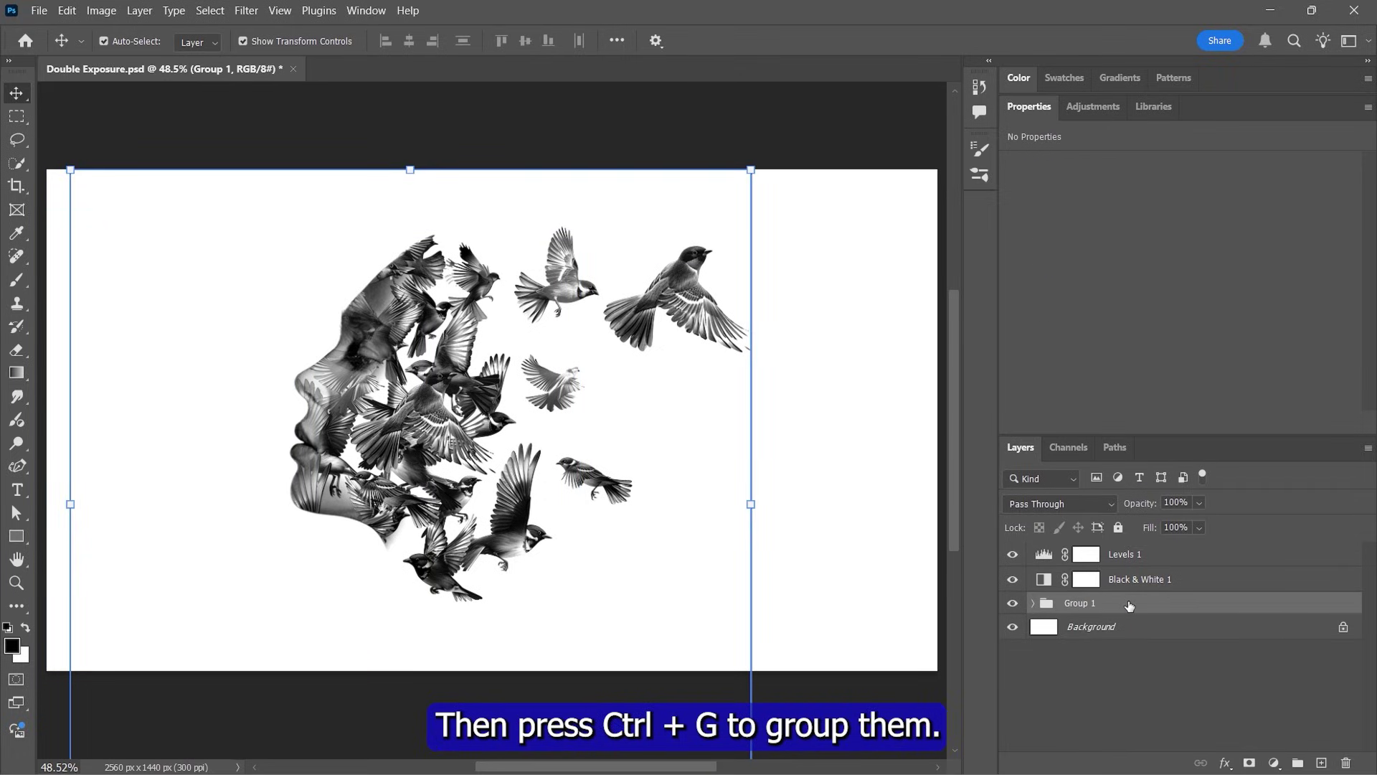
Clip the Black & White 1 and Levels 1 adjustment layers to Group 1.
click(1110, 580)
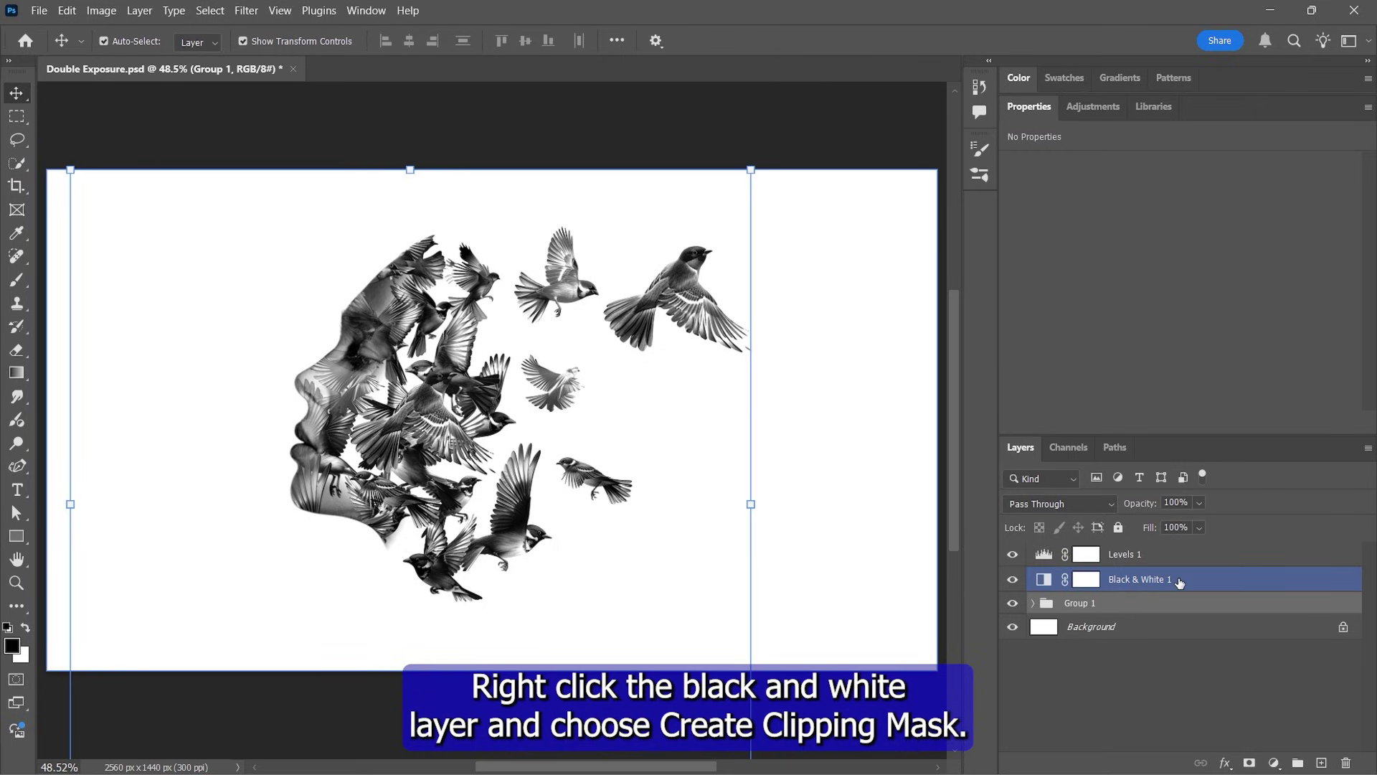
right_click(1157, 588)
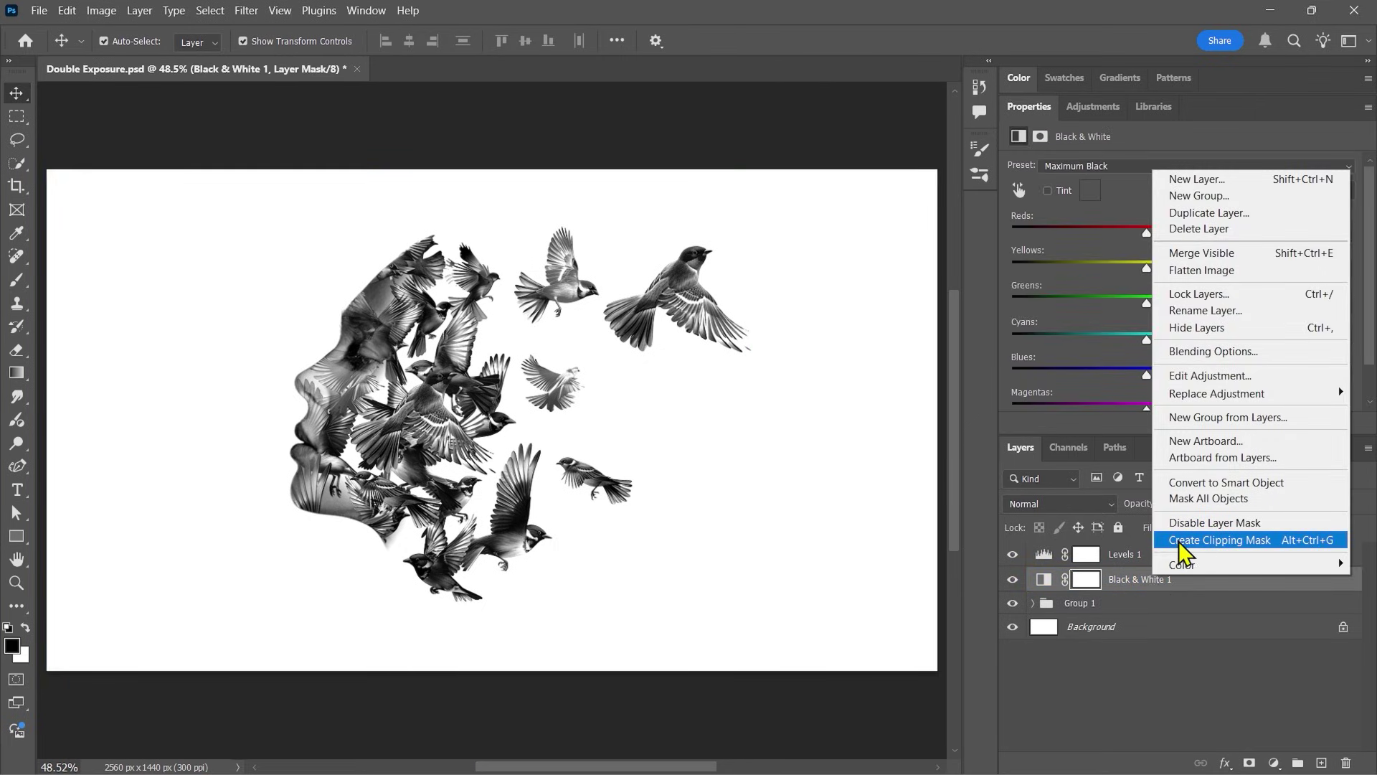
click(1205, 543)
click(1126, 555)
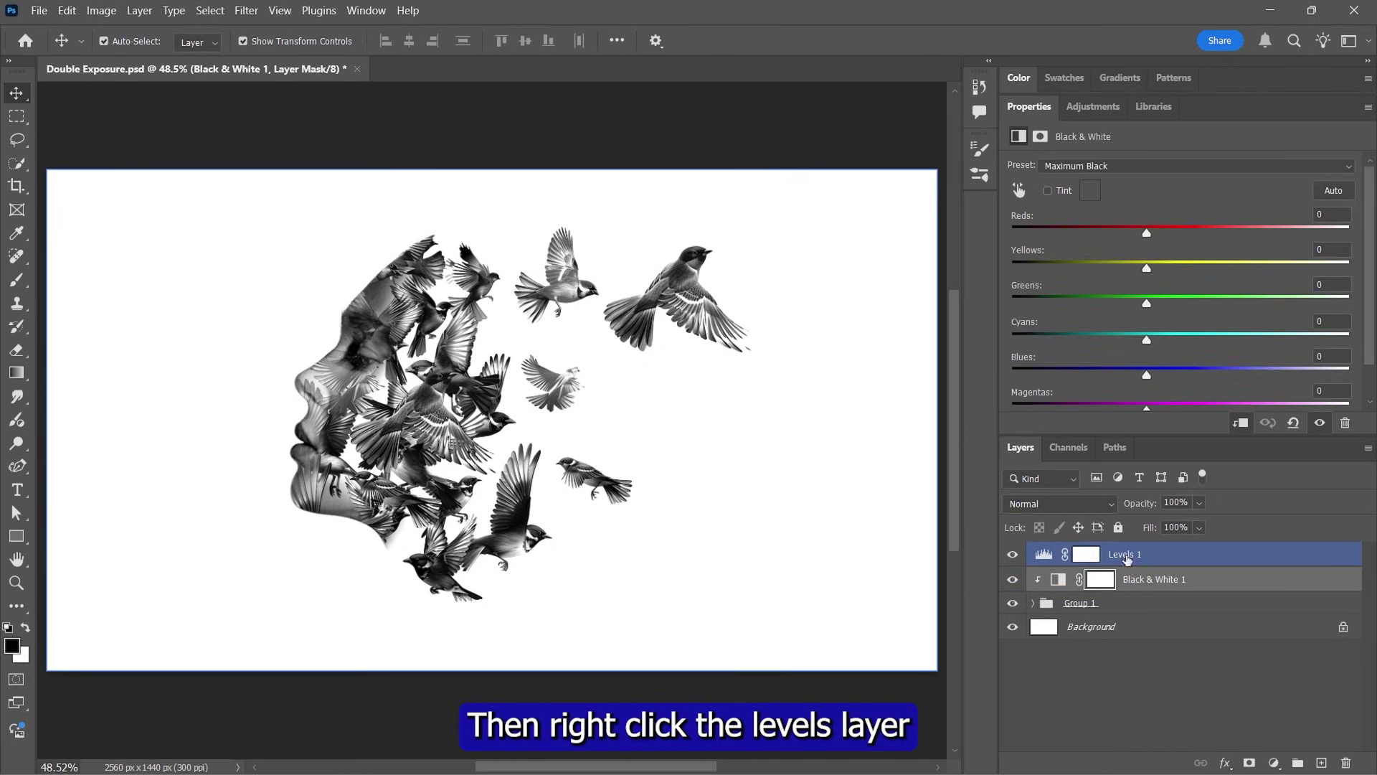
right_click(1134, 558)
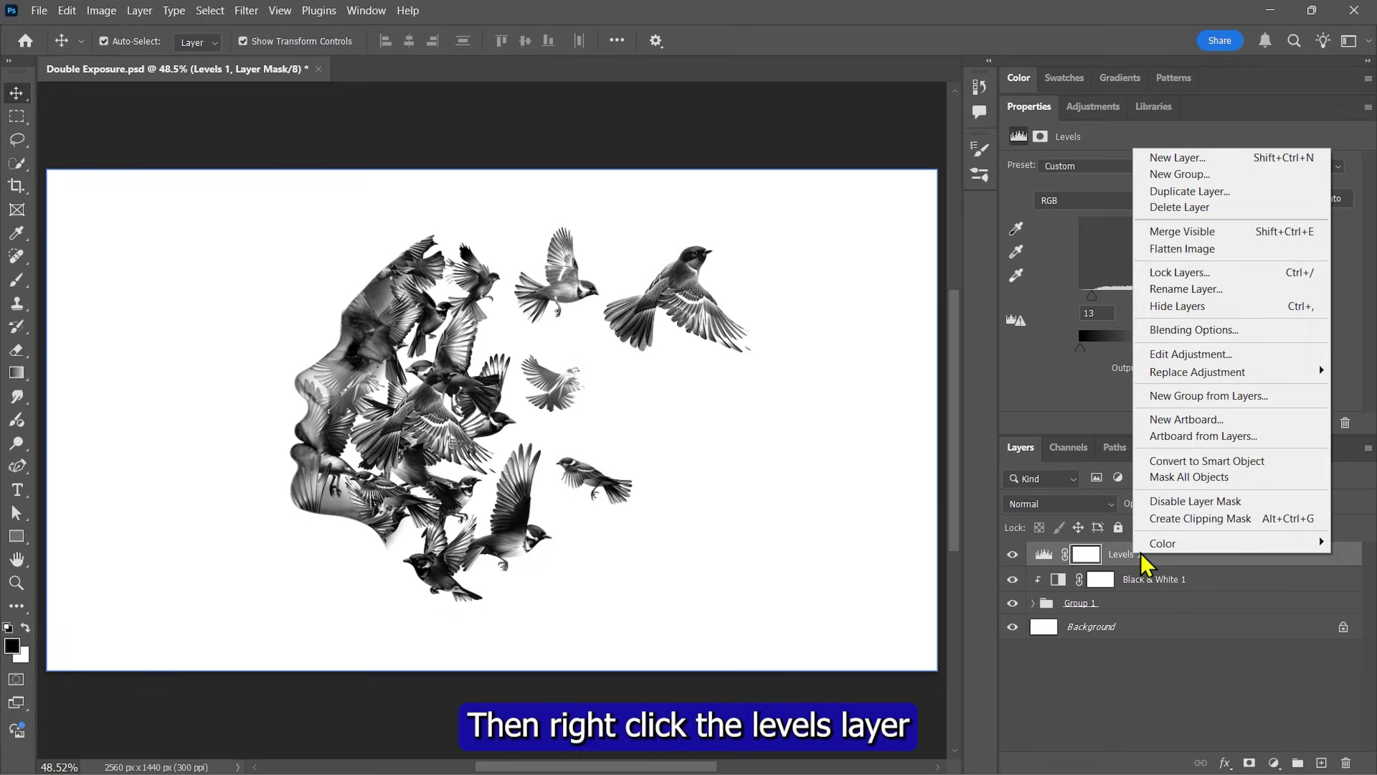
click(1191, 520)
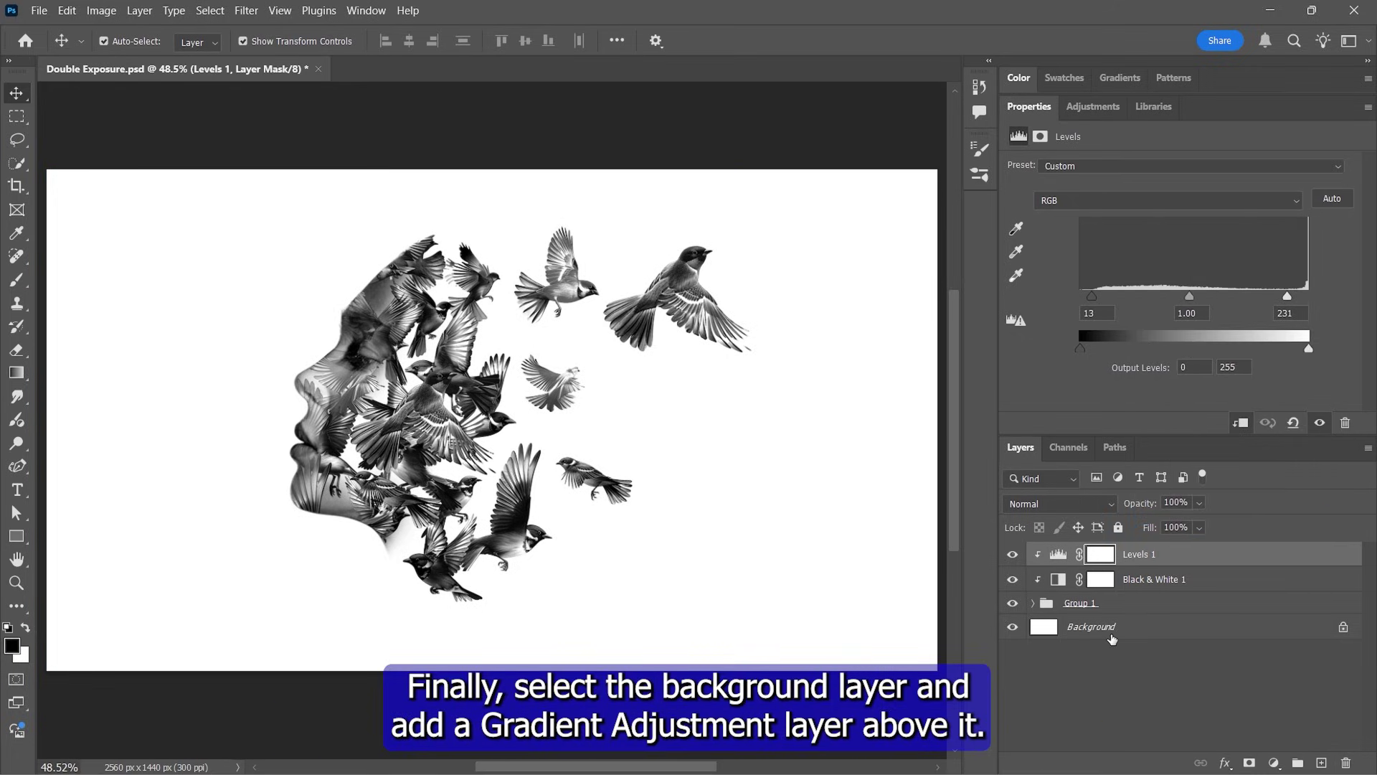
Add a Gradient fill layer above the Background using the Foreground to Transparent preset from the Basics set.
click(1101, 628)
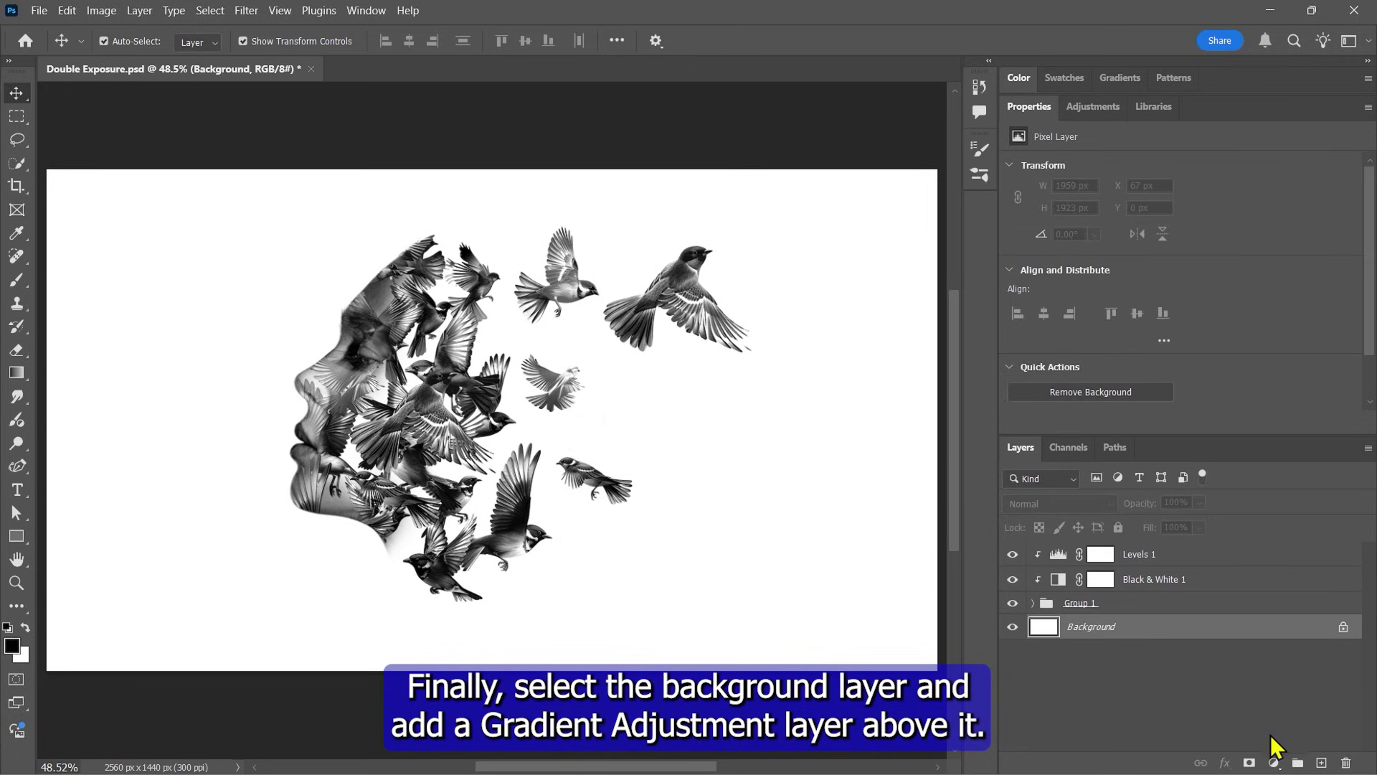
click(1275, 762)
click(1257, 468)
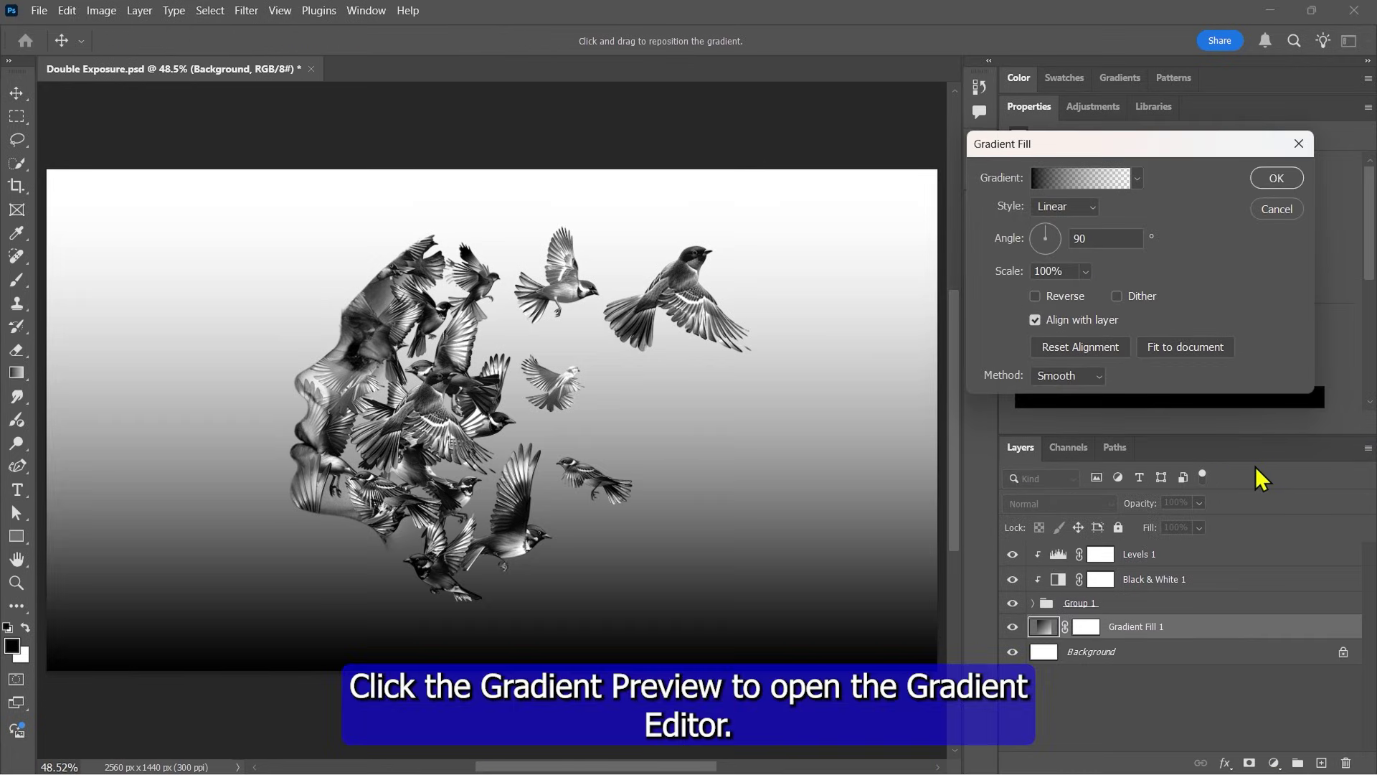
click(1073, 182)
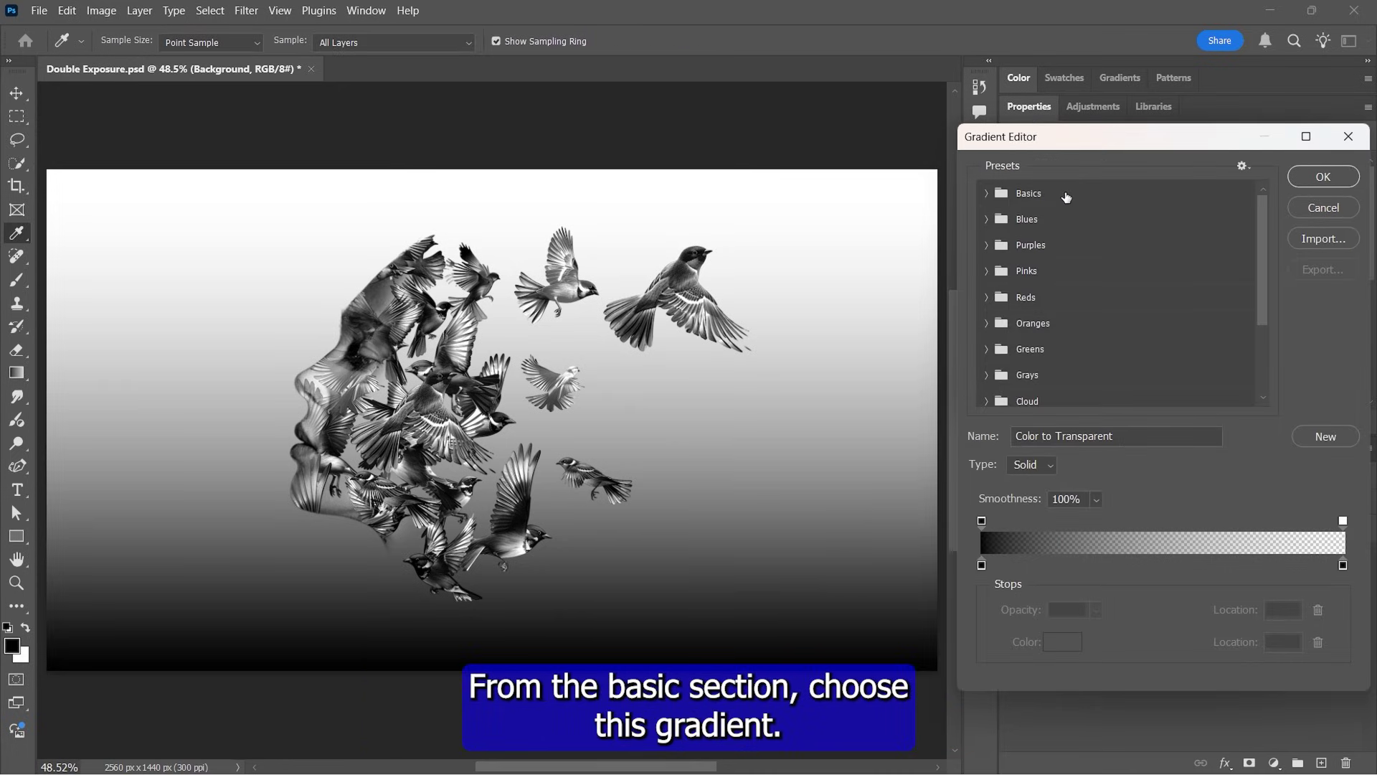
click(987, 192)
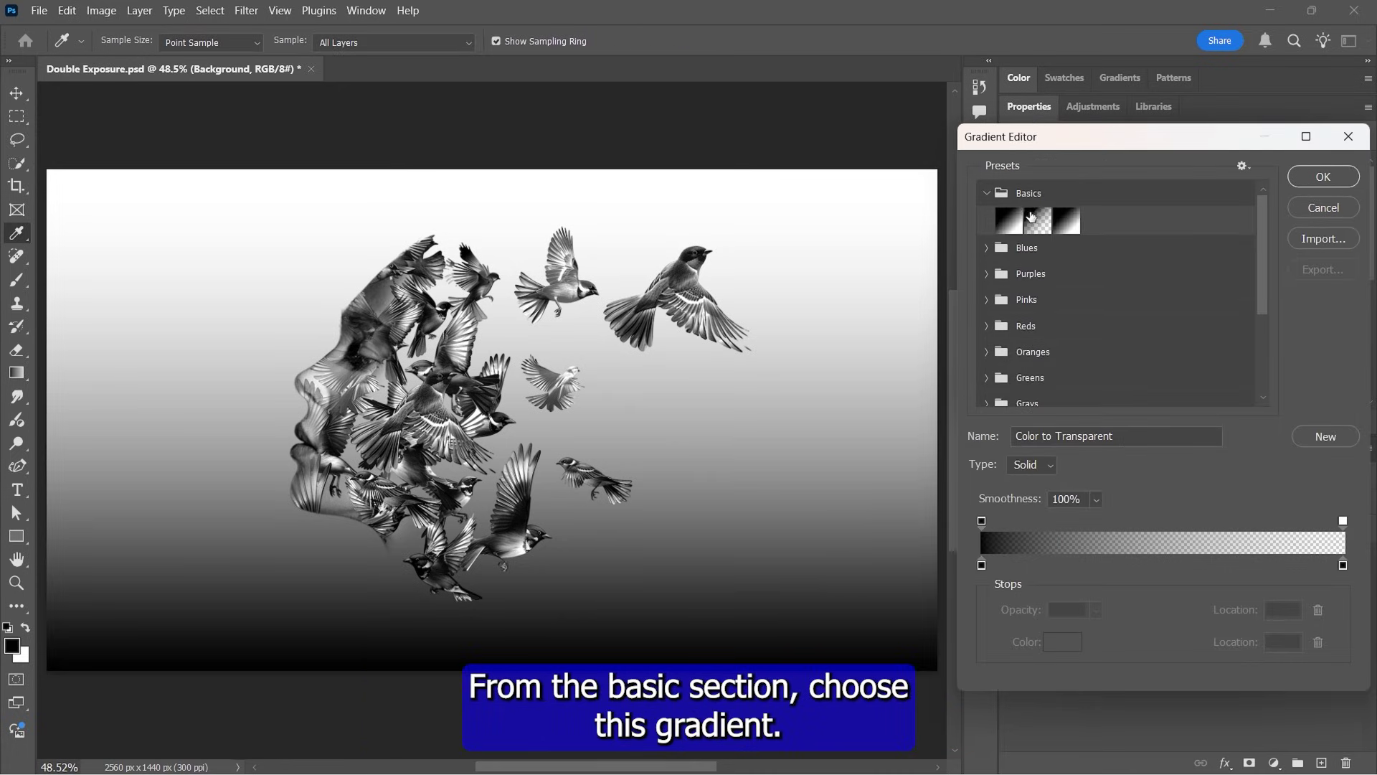
click(1037, 223)
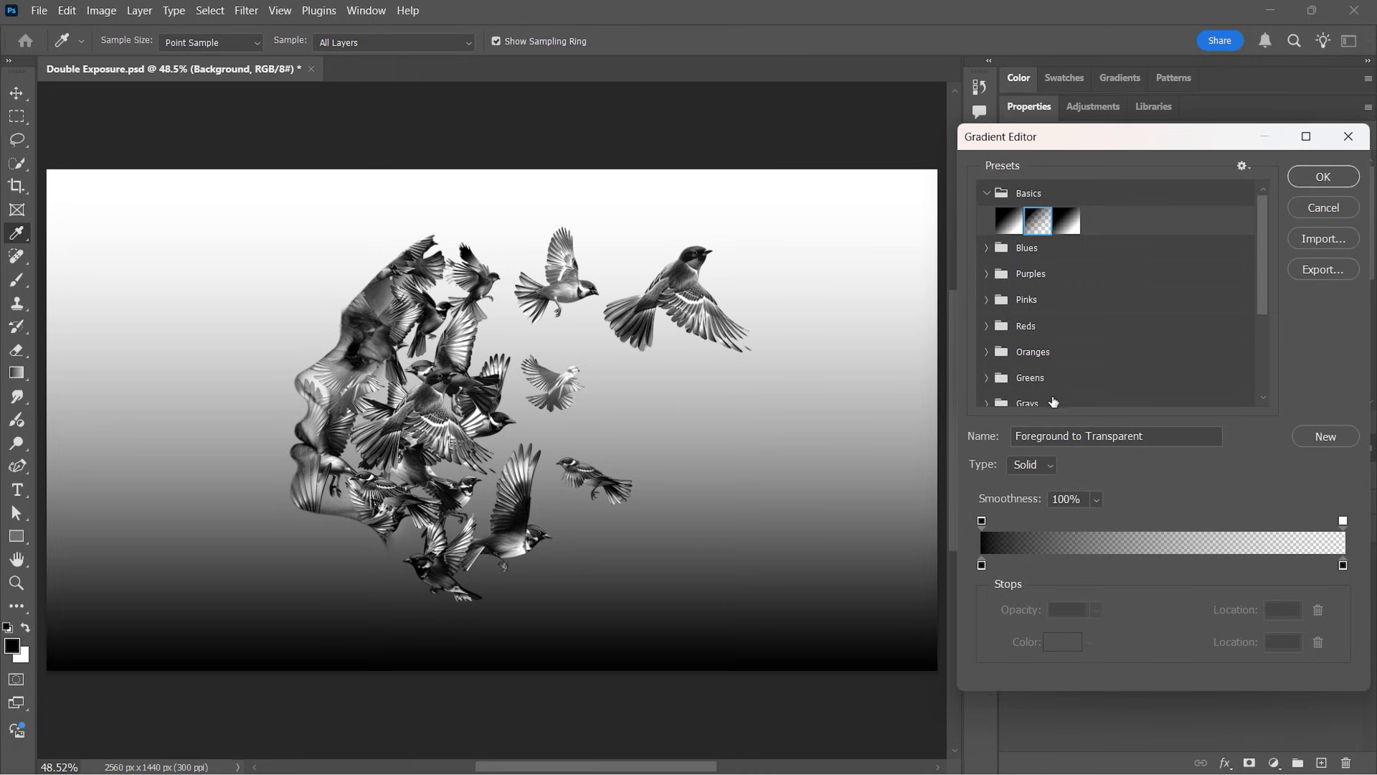
Check the opacity and color stops at both ends of the gradient, and accept the gradient.
click(981, 520)
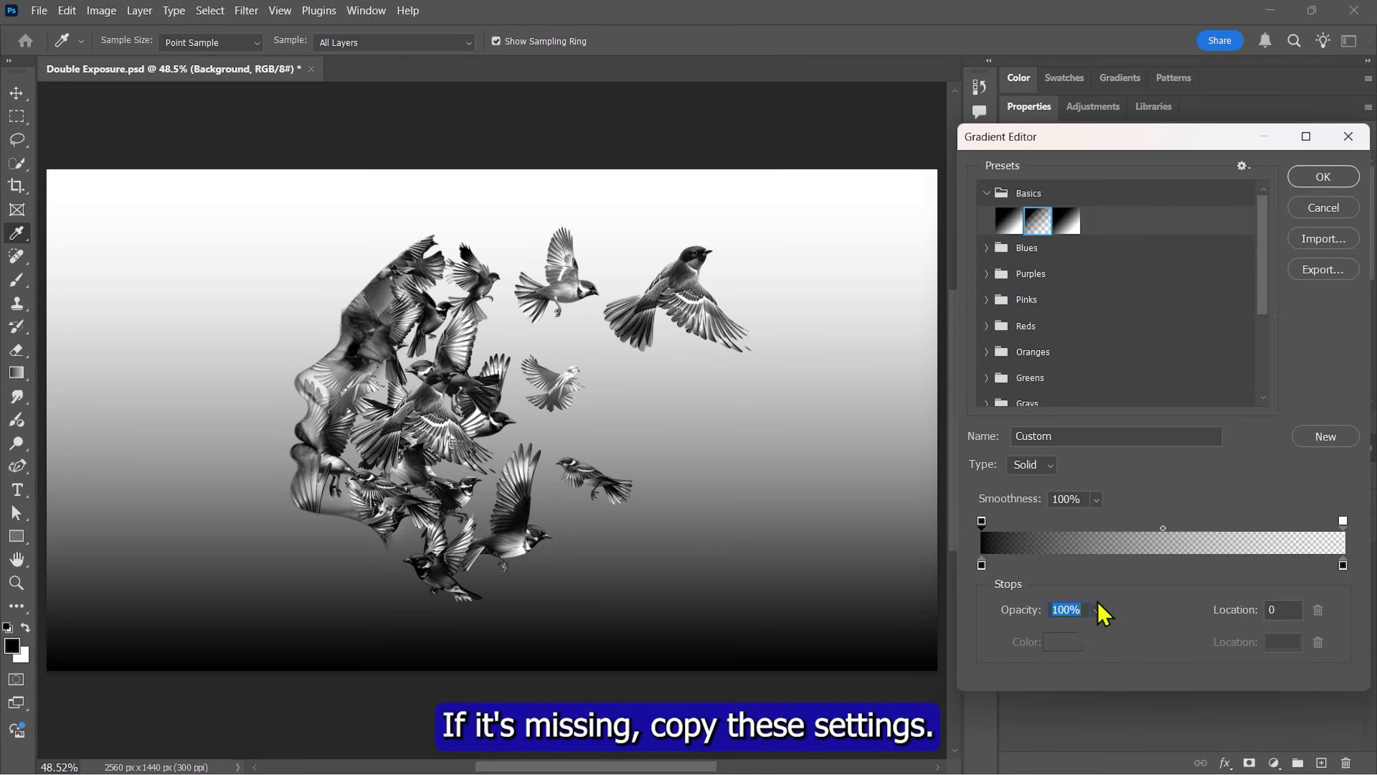
click(981, 565)
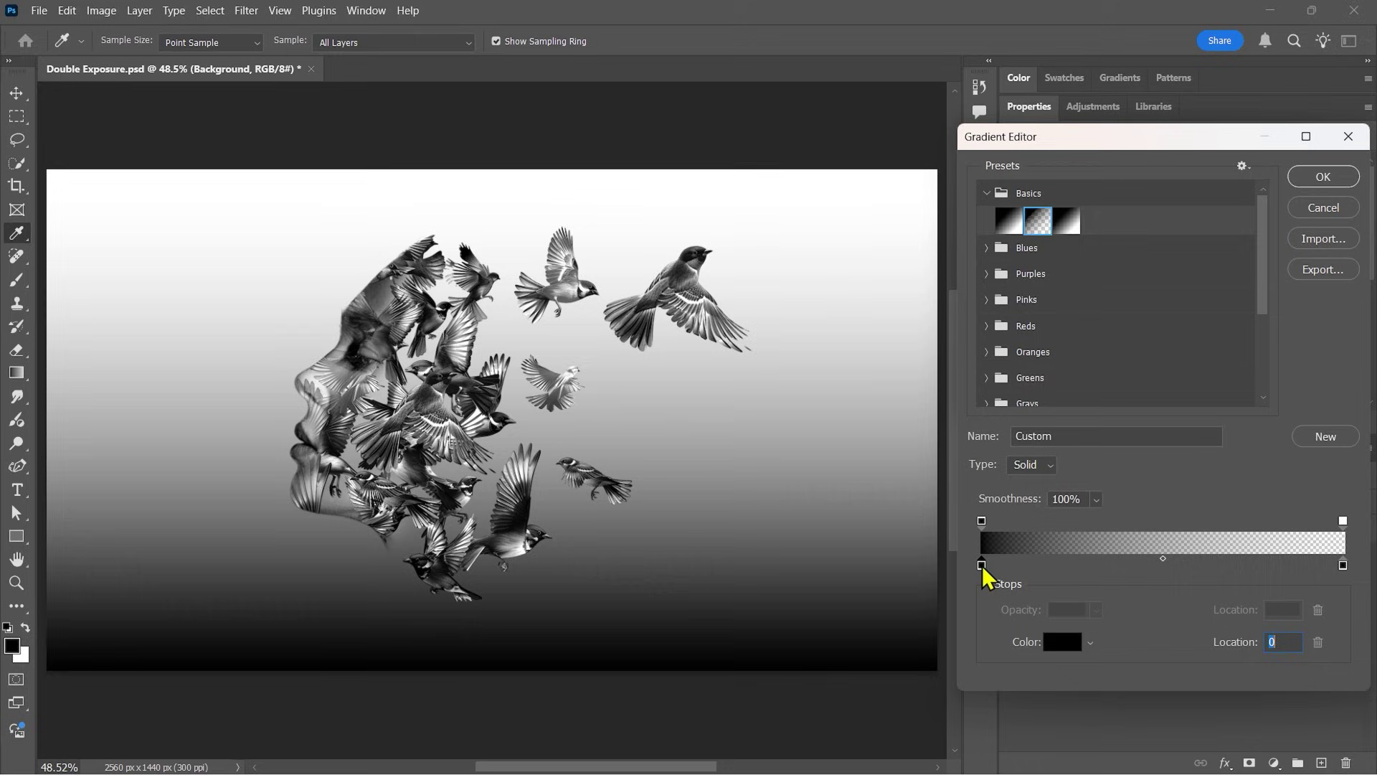
click(1343, 522)
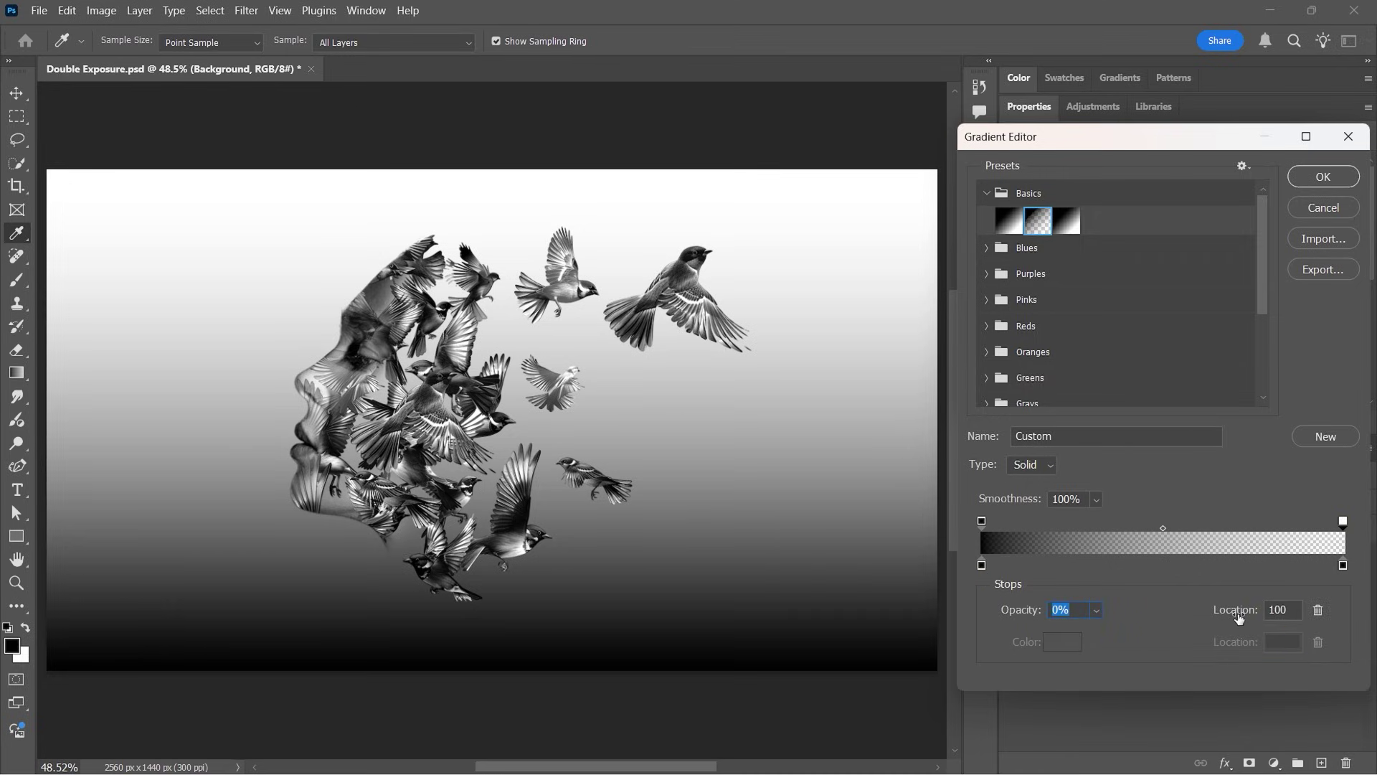
click(1341, 566)
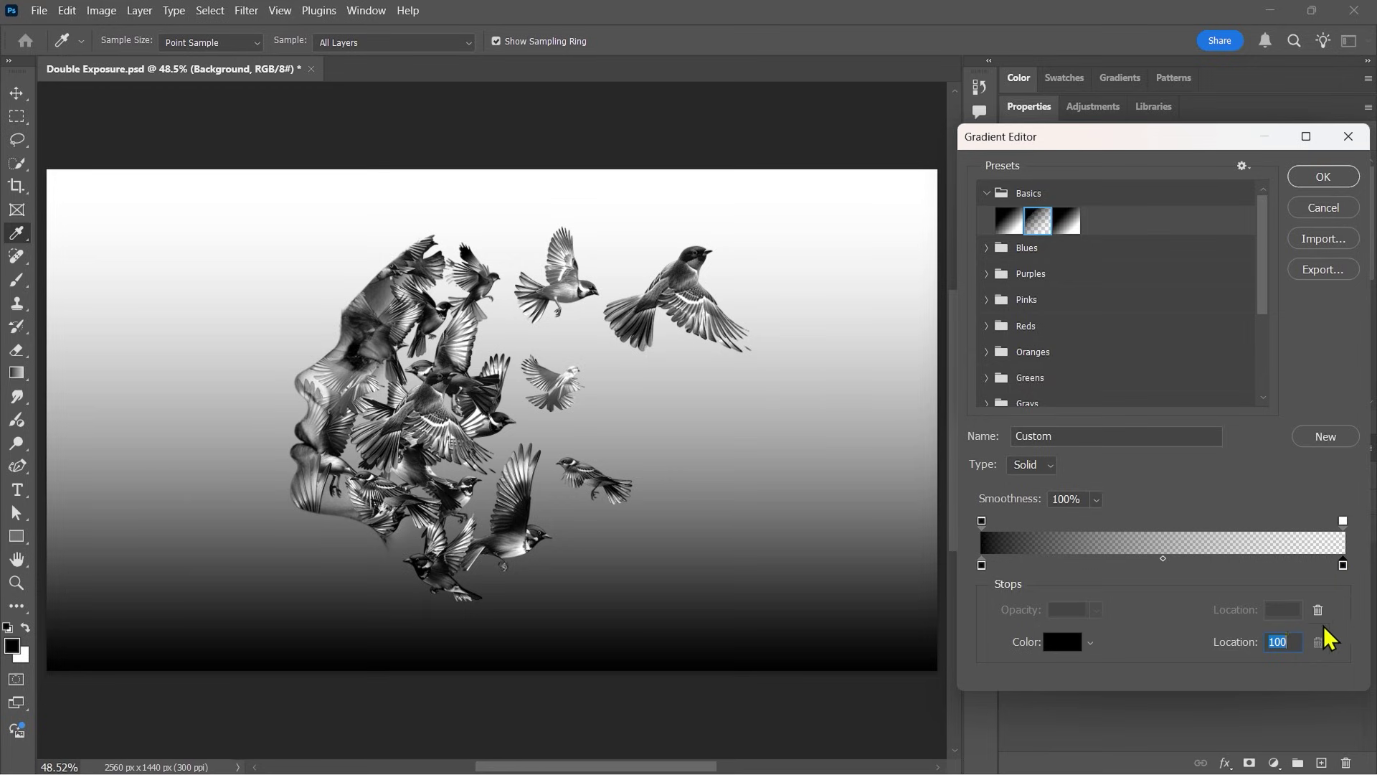
click(1324, 178)
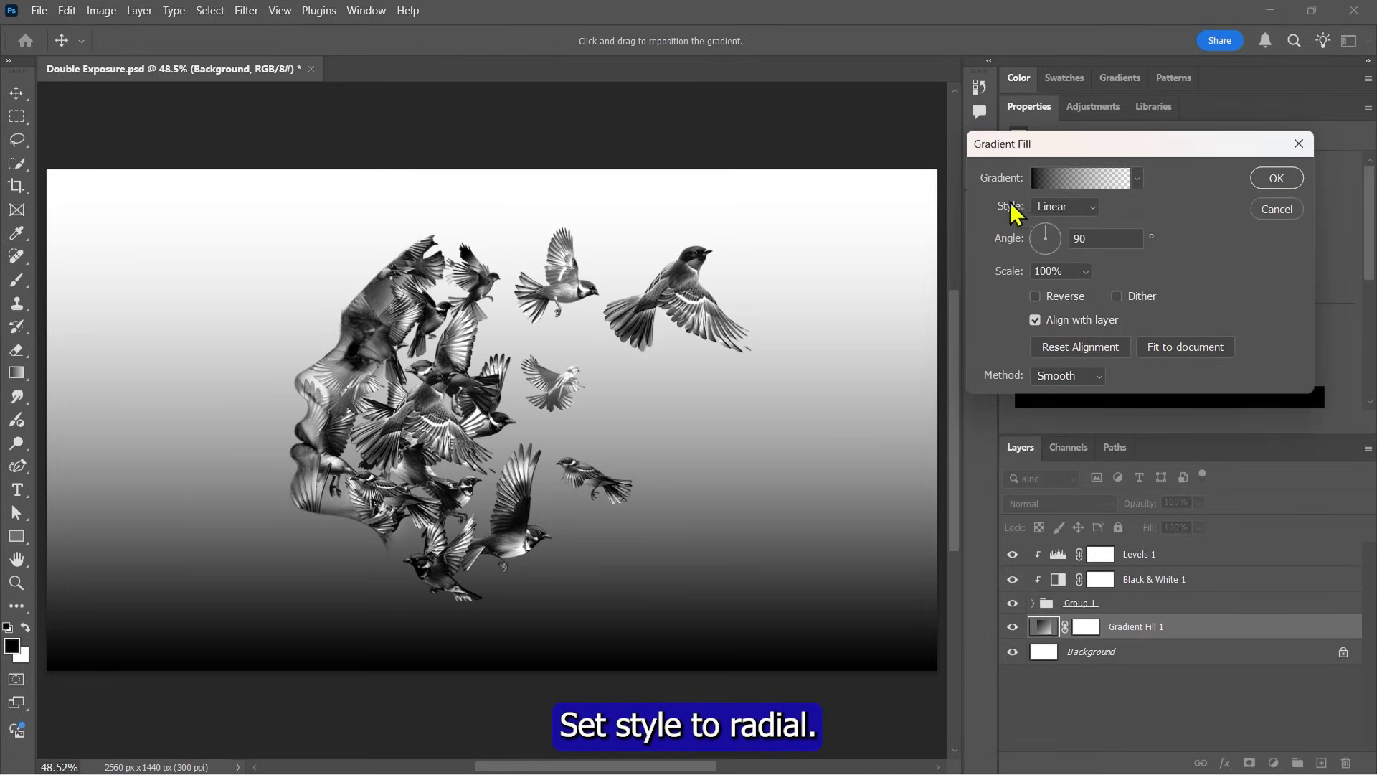
Set the gradient fill to Radial style, reversed, at 460% scale, and apply it.
click(1057, 214)
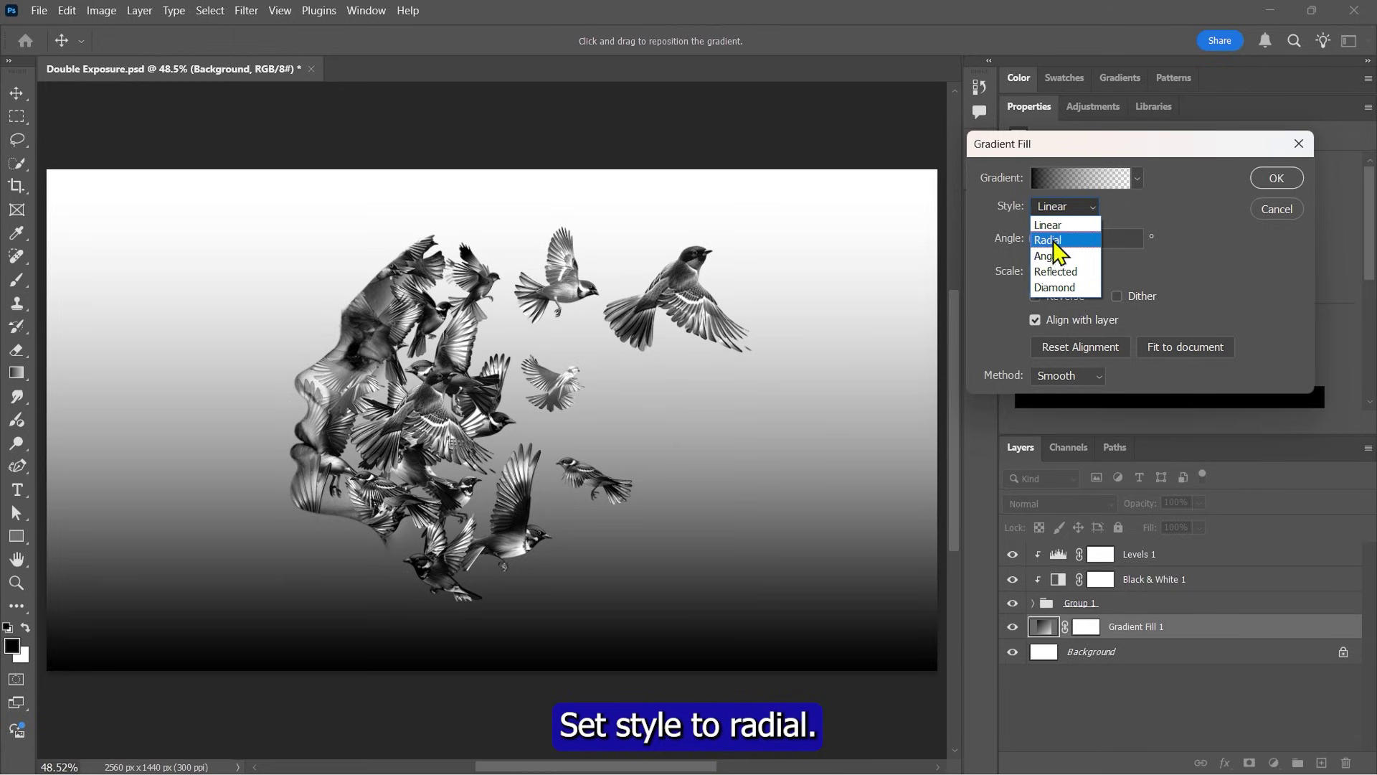
click(1055, 241)
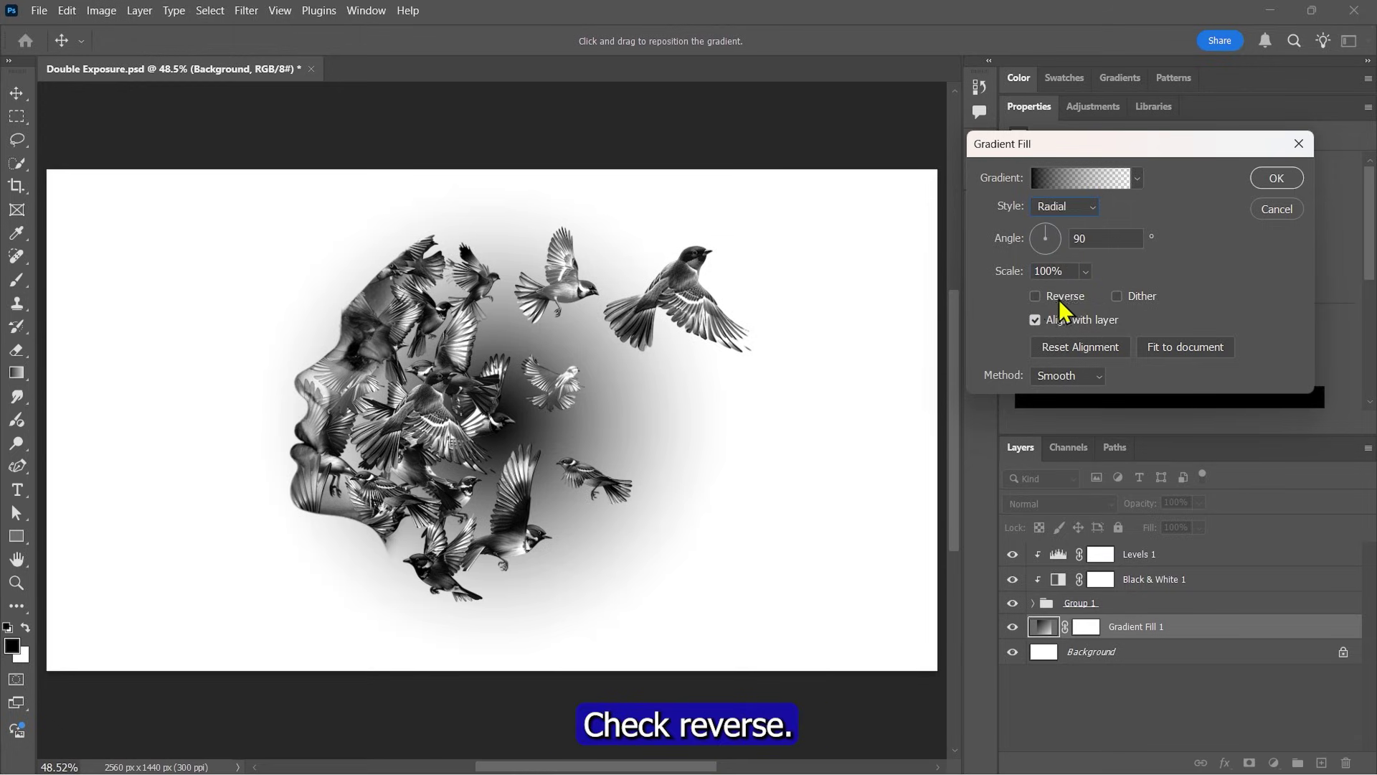
click(1036, 296)
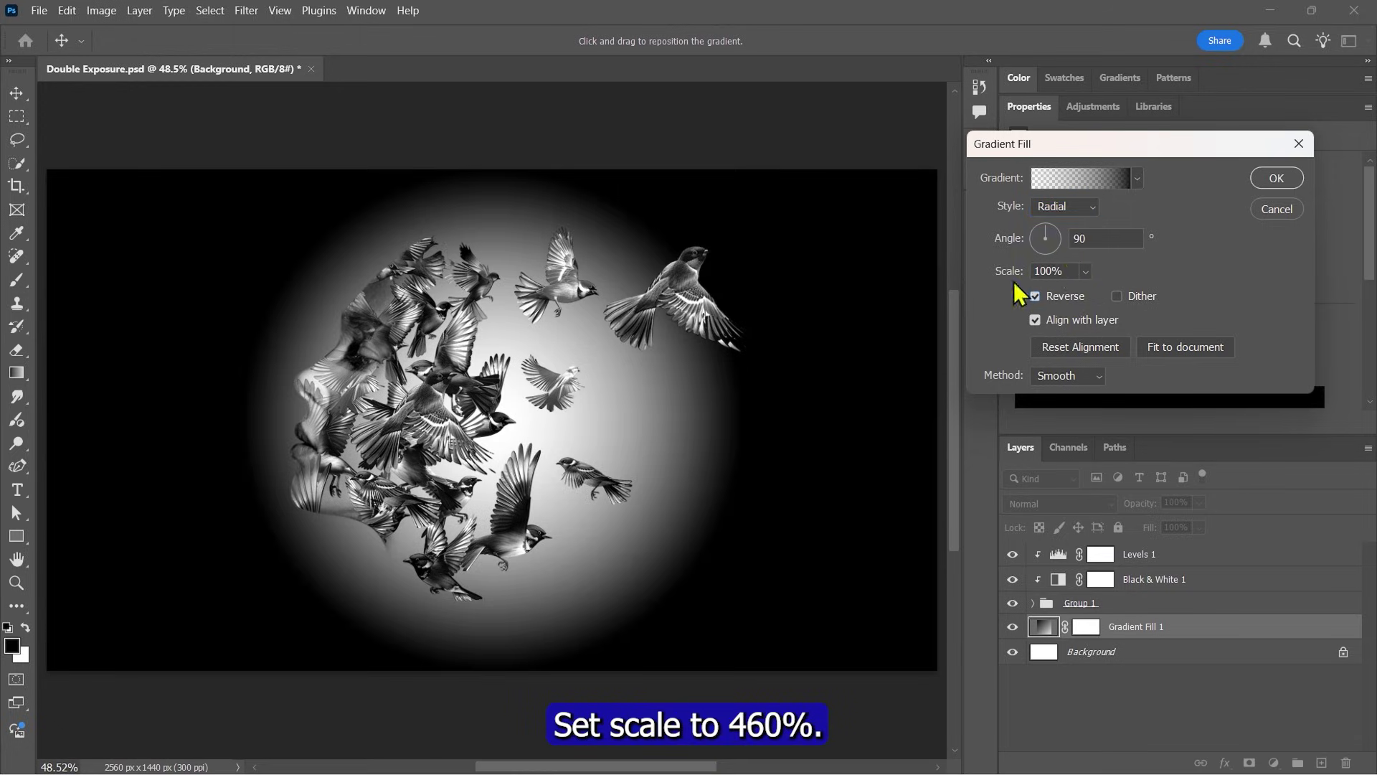
click(1085, 272)
drag(1083, 294, 1119, 295)
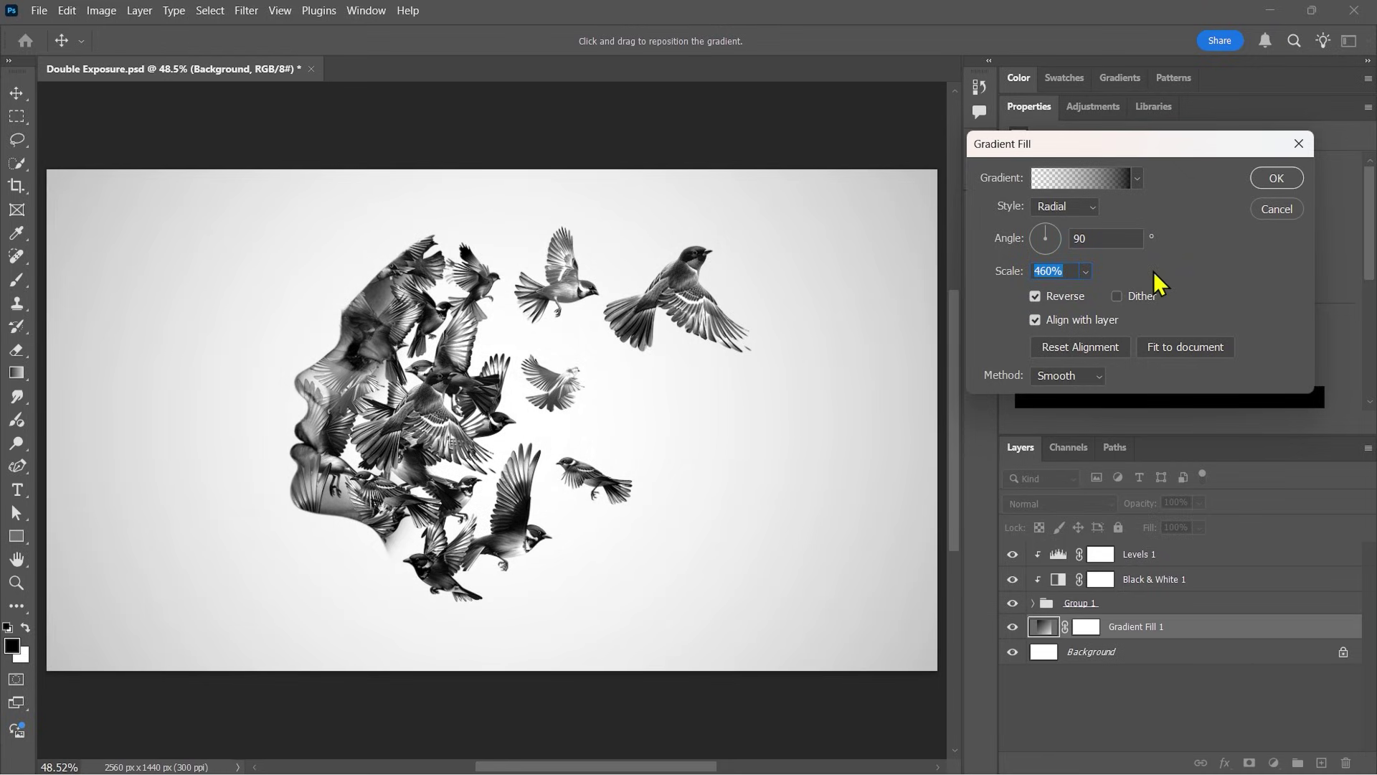
click(1254, 178)
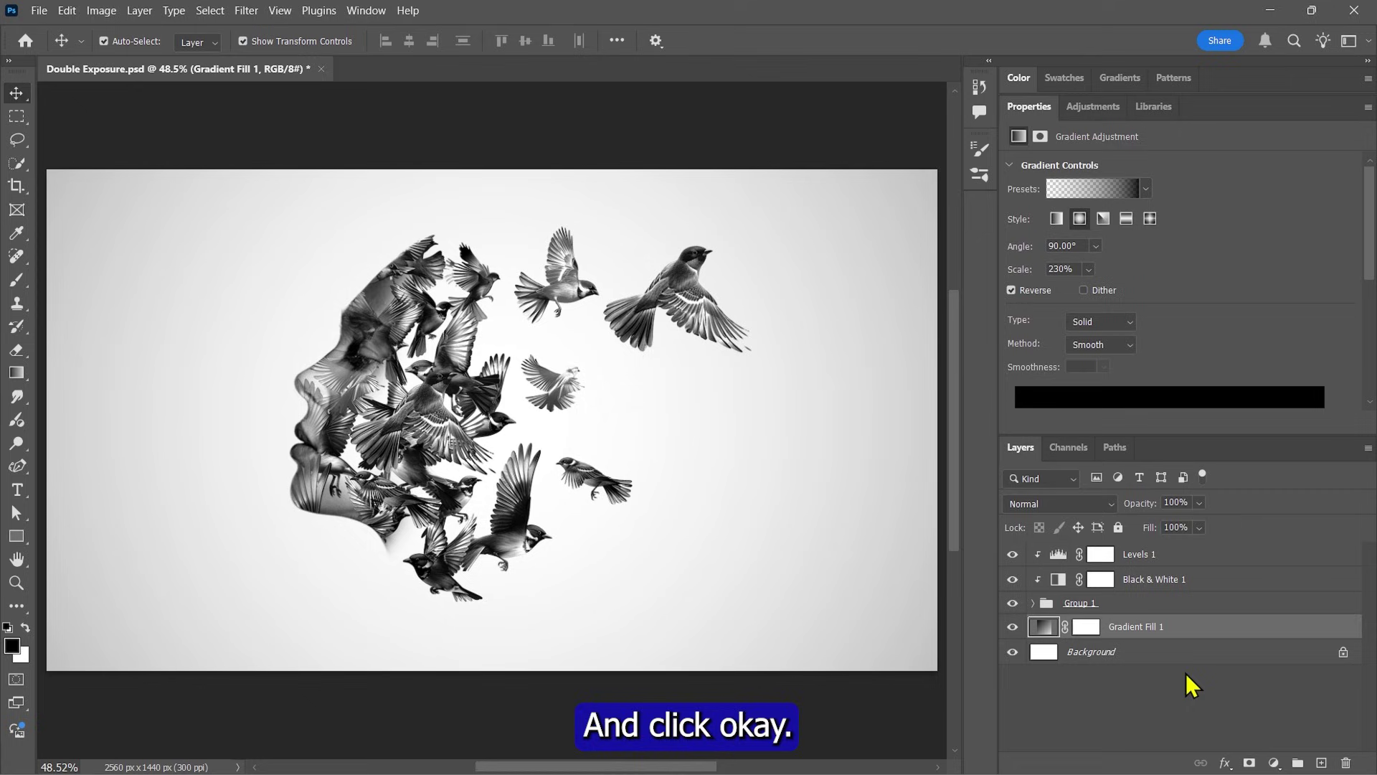